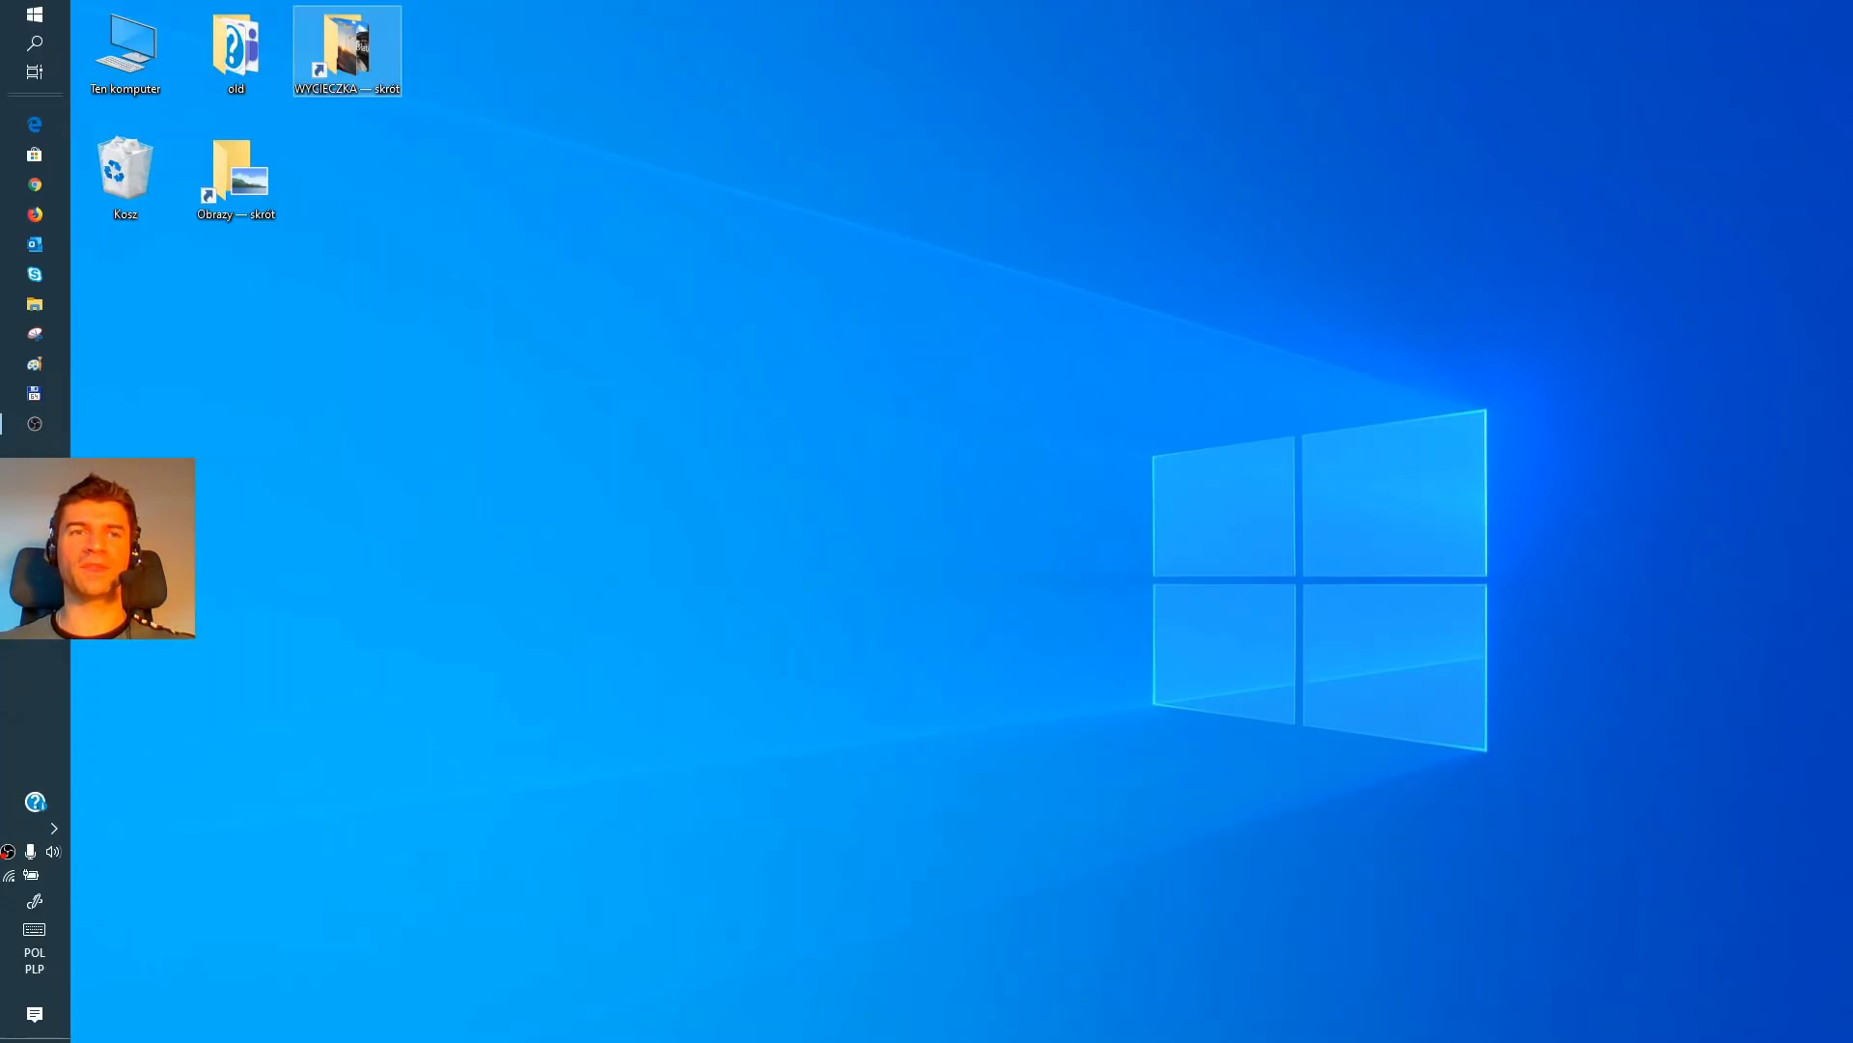
Review the trip's video clips, photos and music file in the WYCIECZKA folder, and close the folder
left_click(347, 50)
double_click(348, 50)
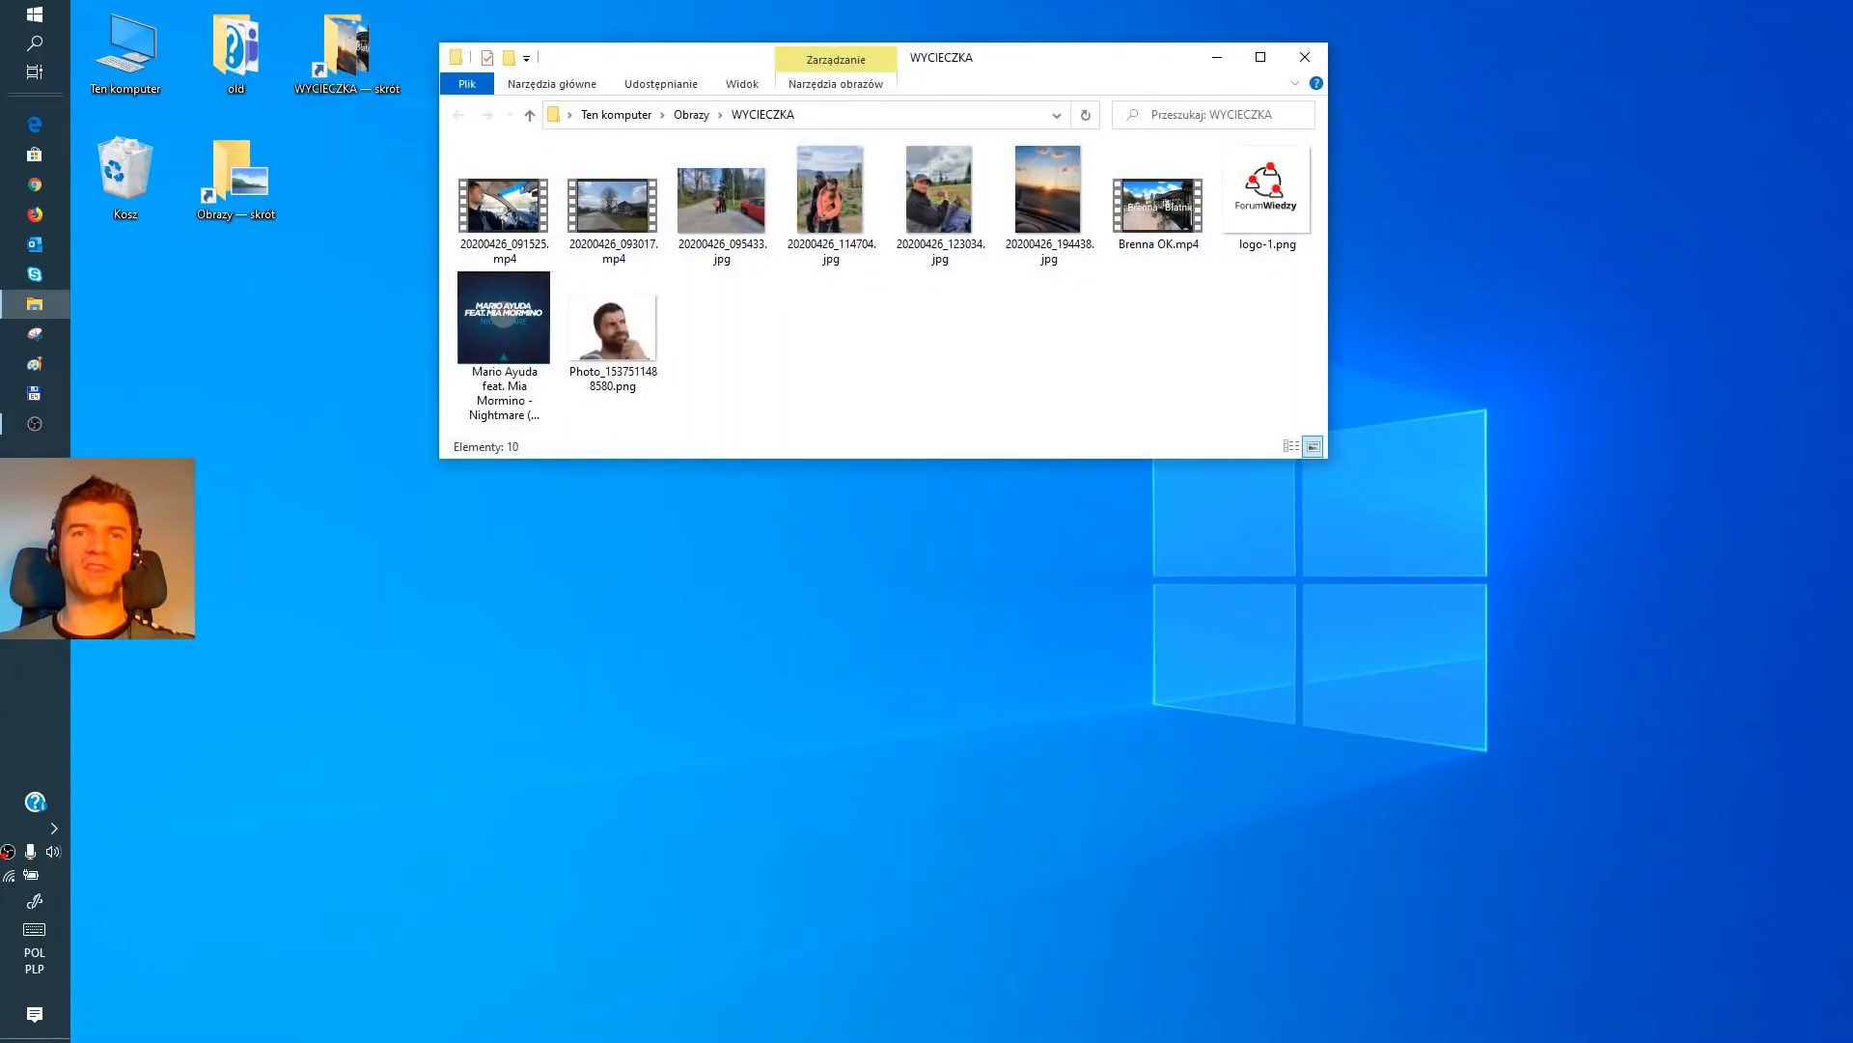
key("Right")
key("Right")
key("Right")
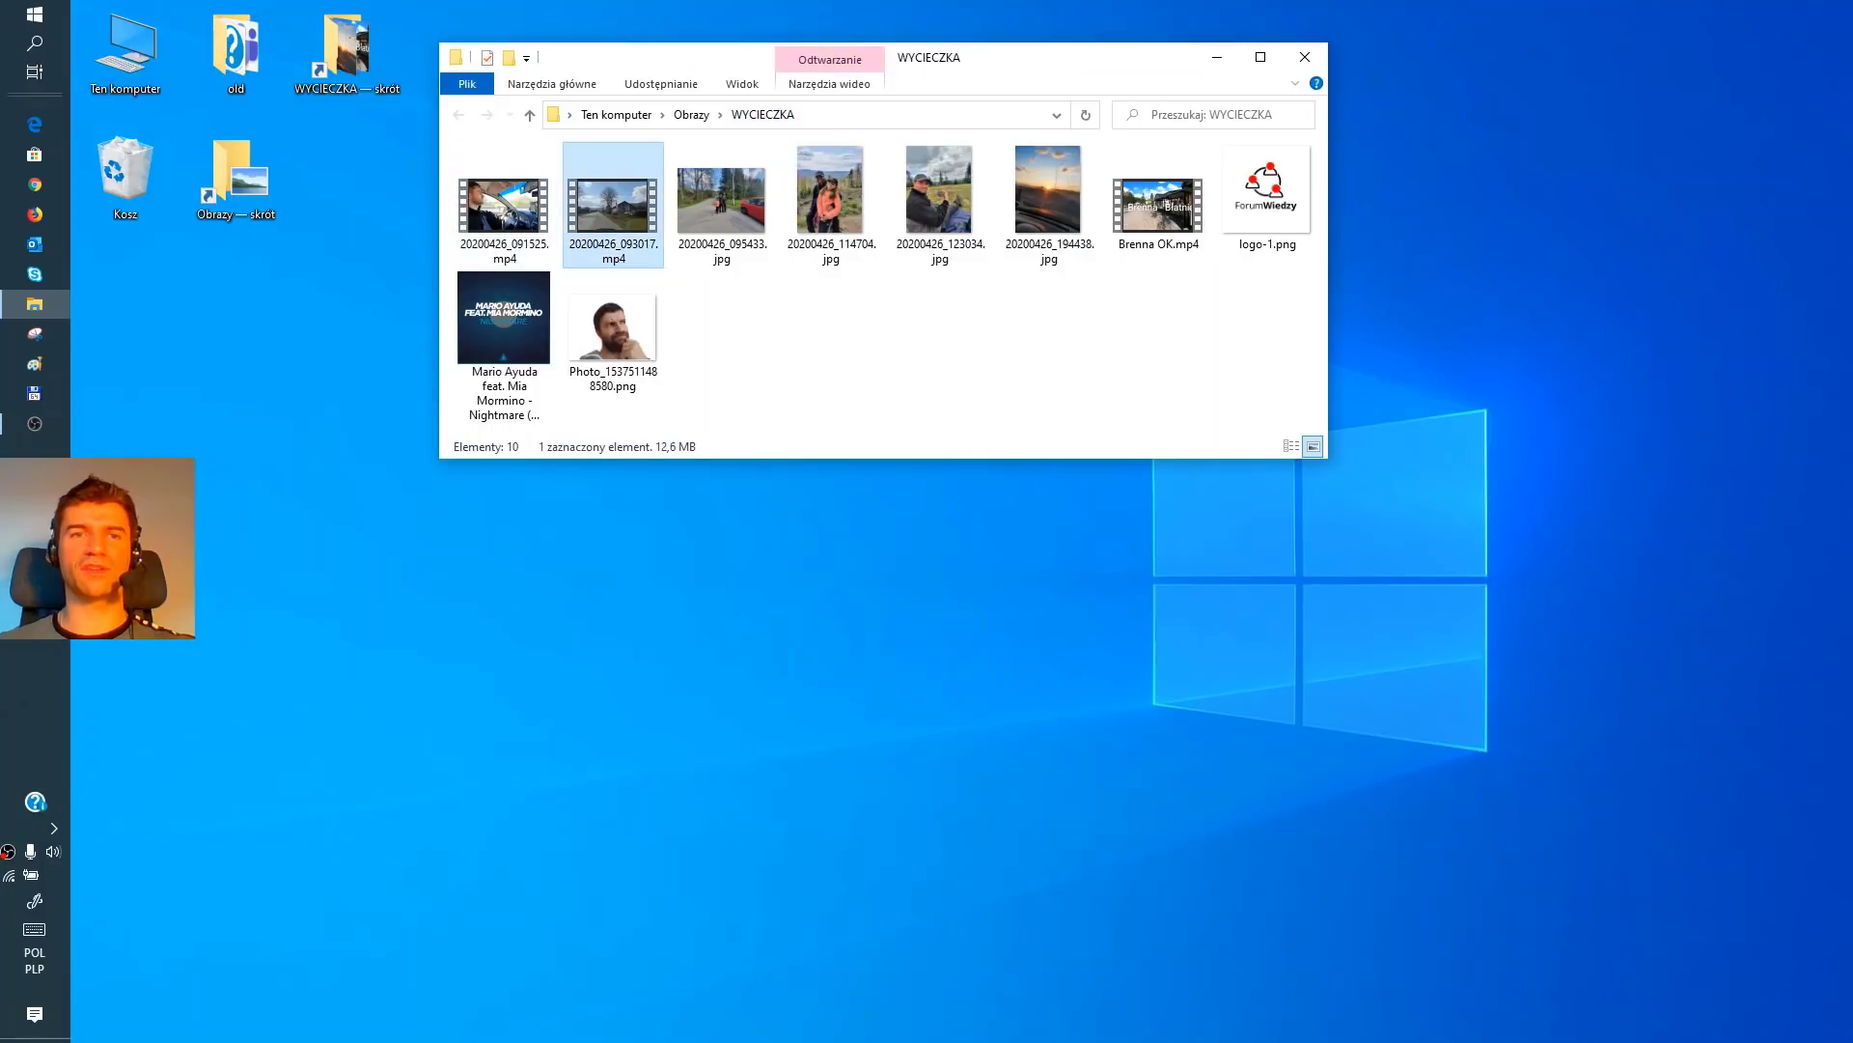
left_click(940, 202)
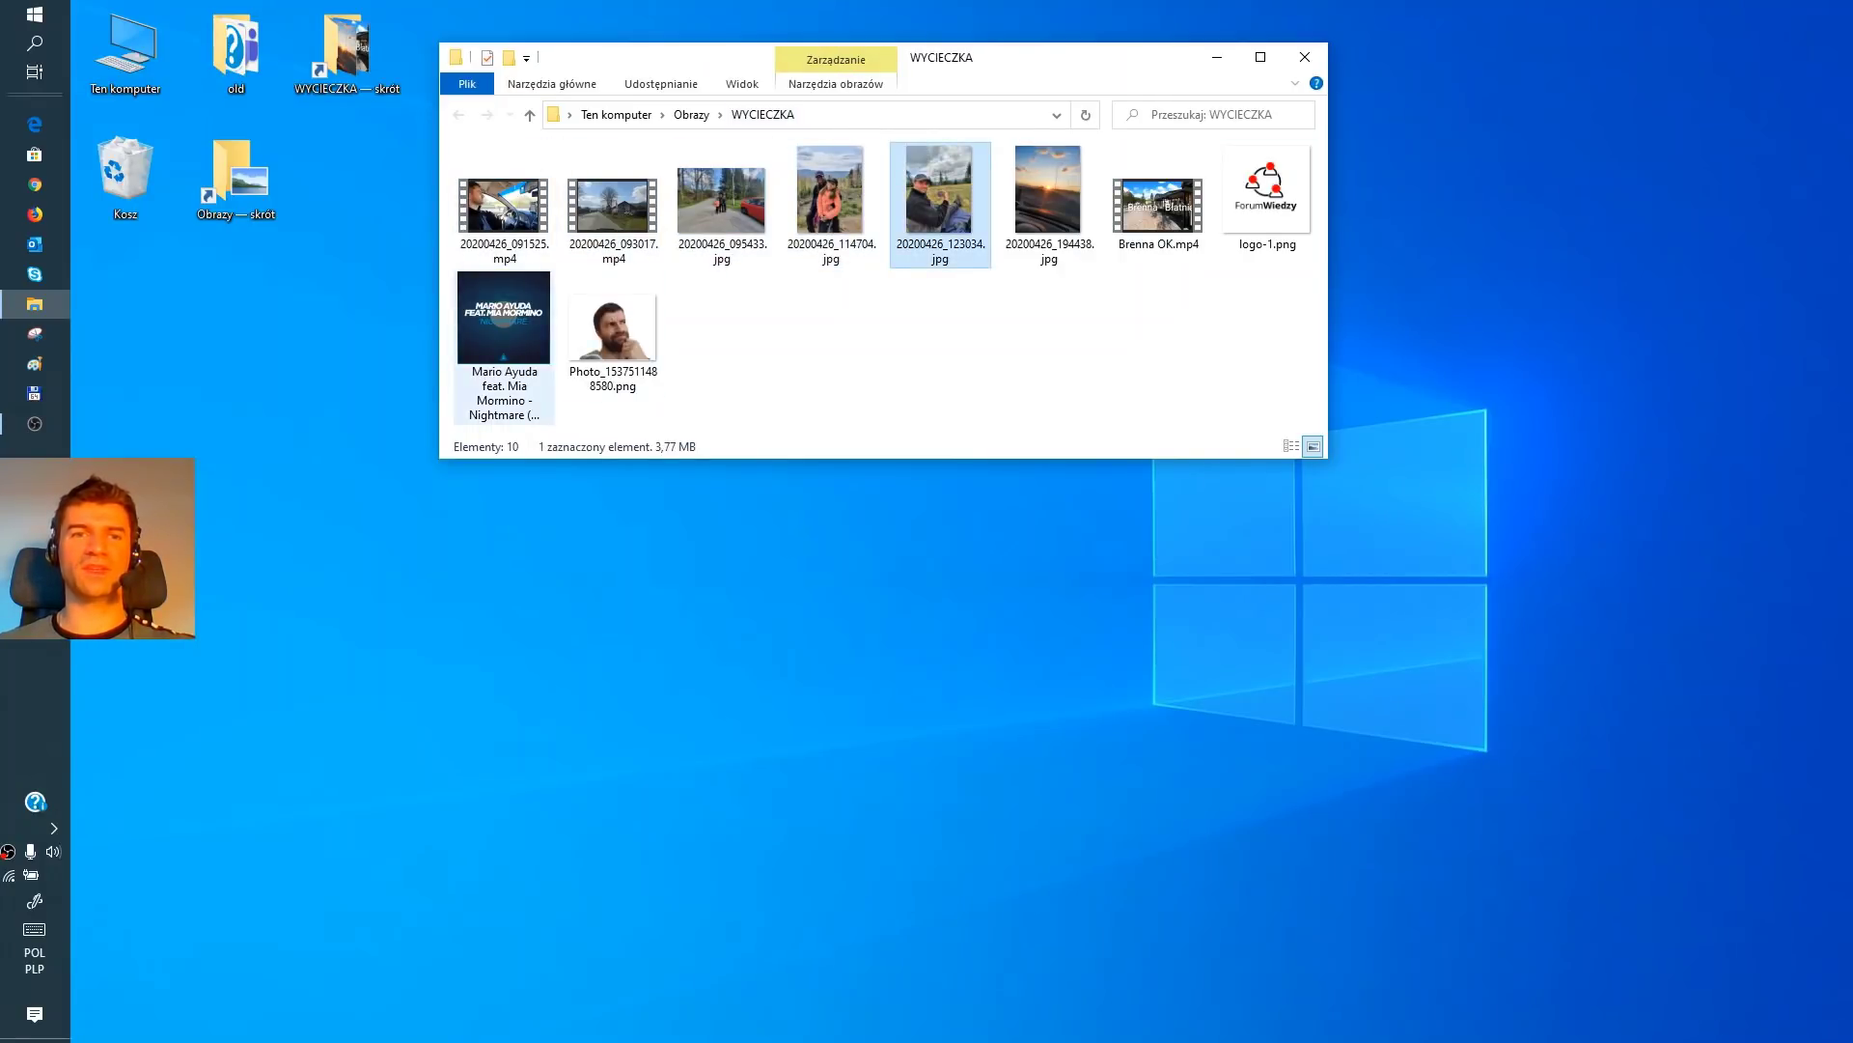
left_click(504, 346)
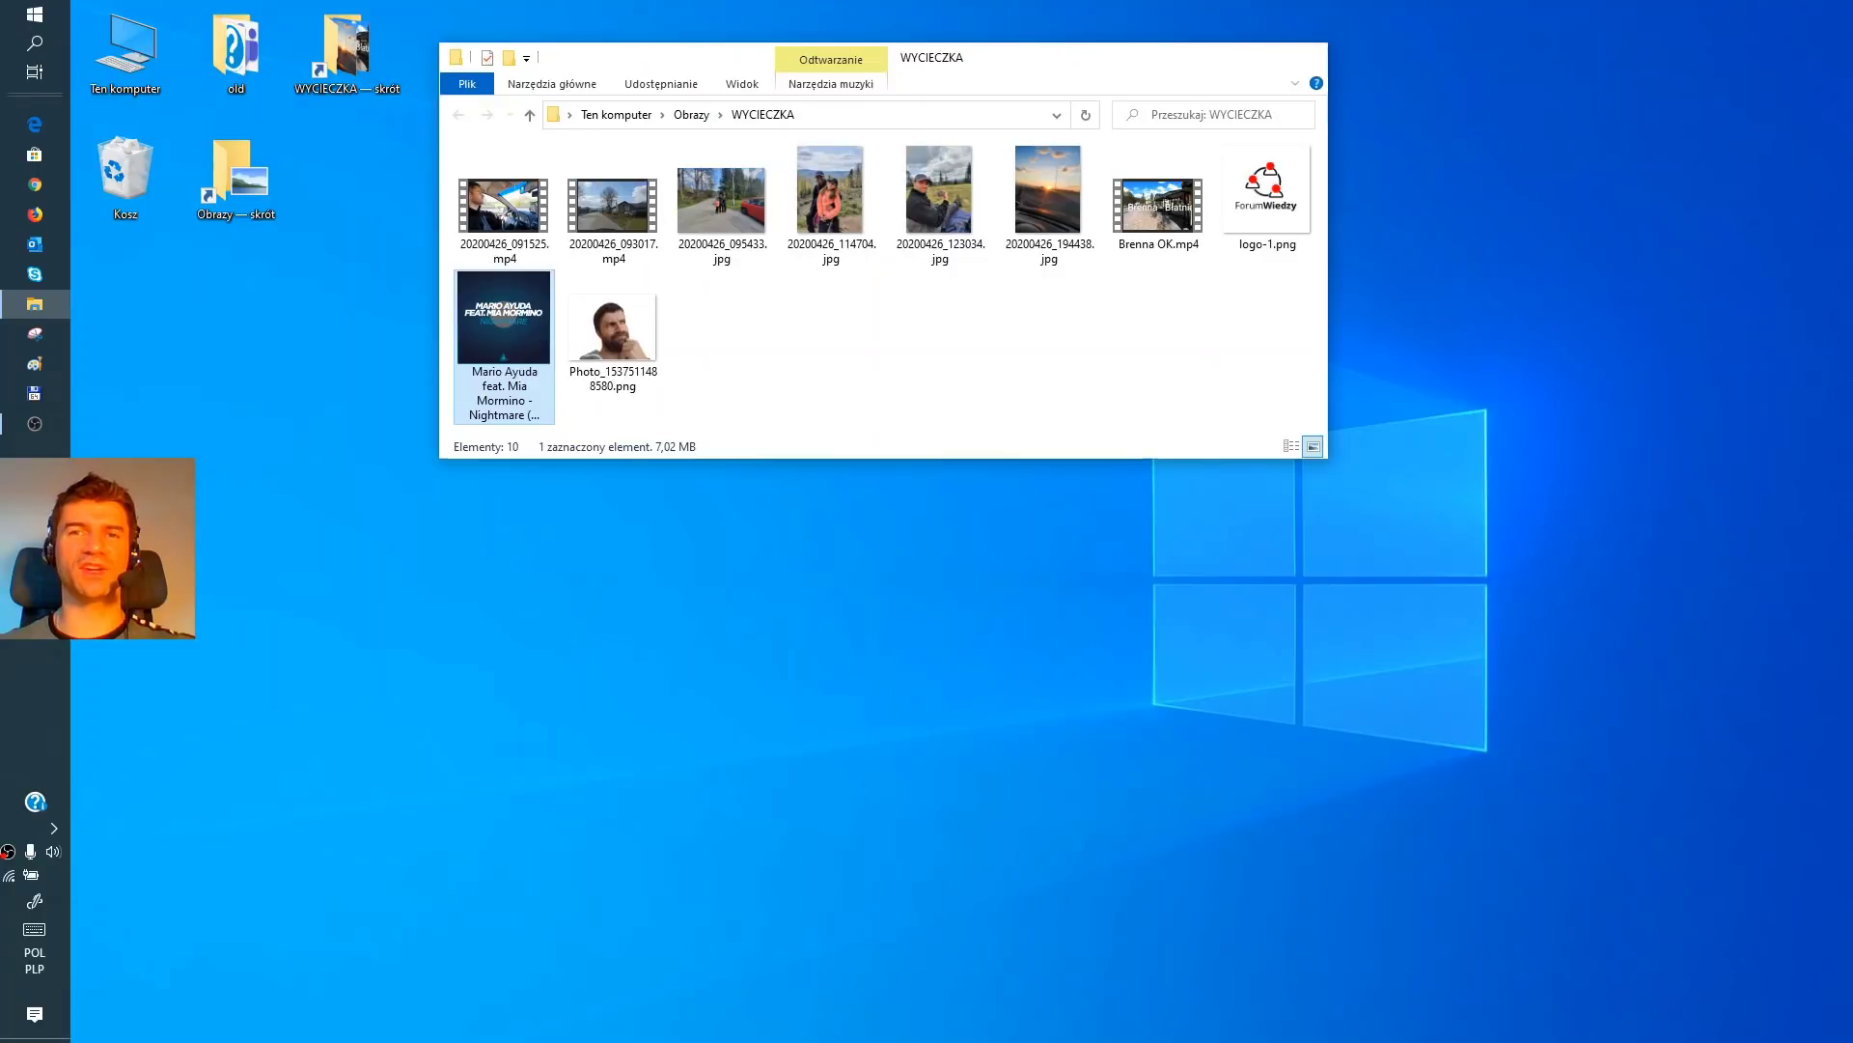
left_click(1306, 57)
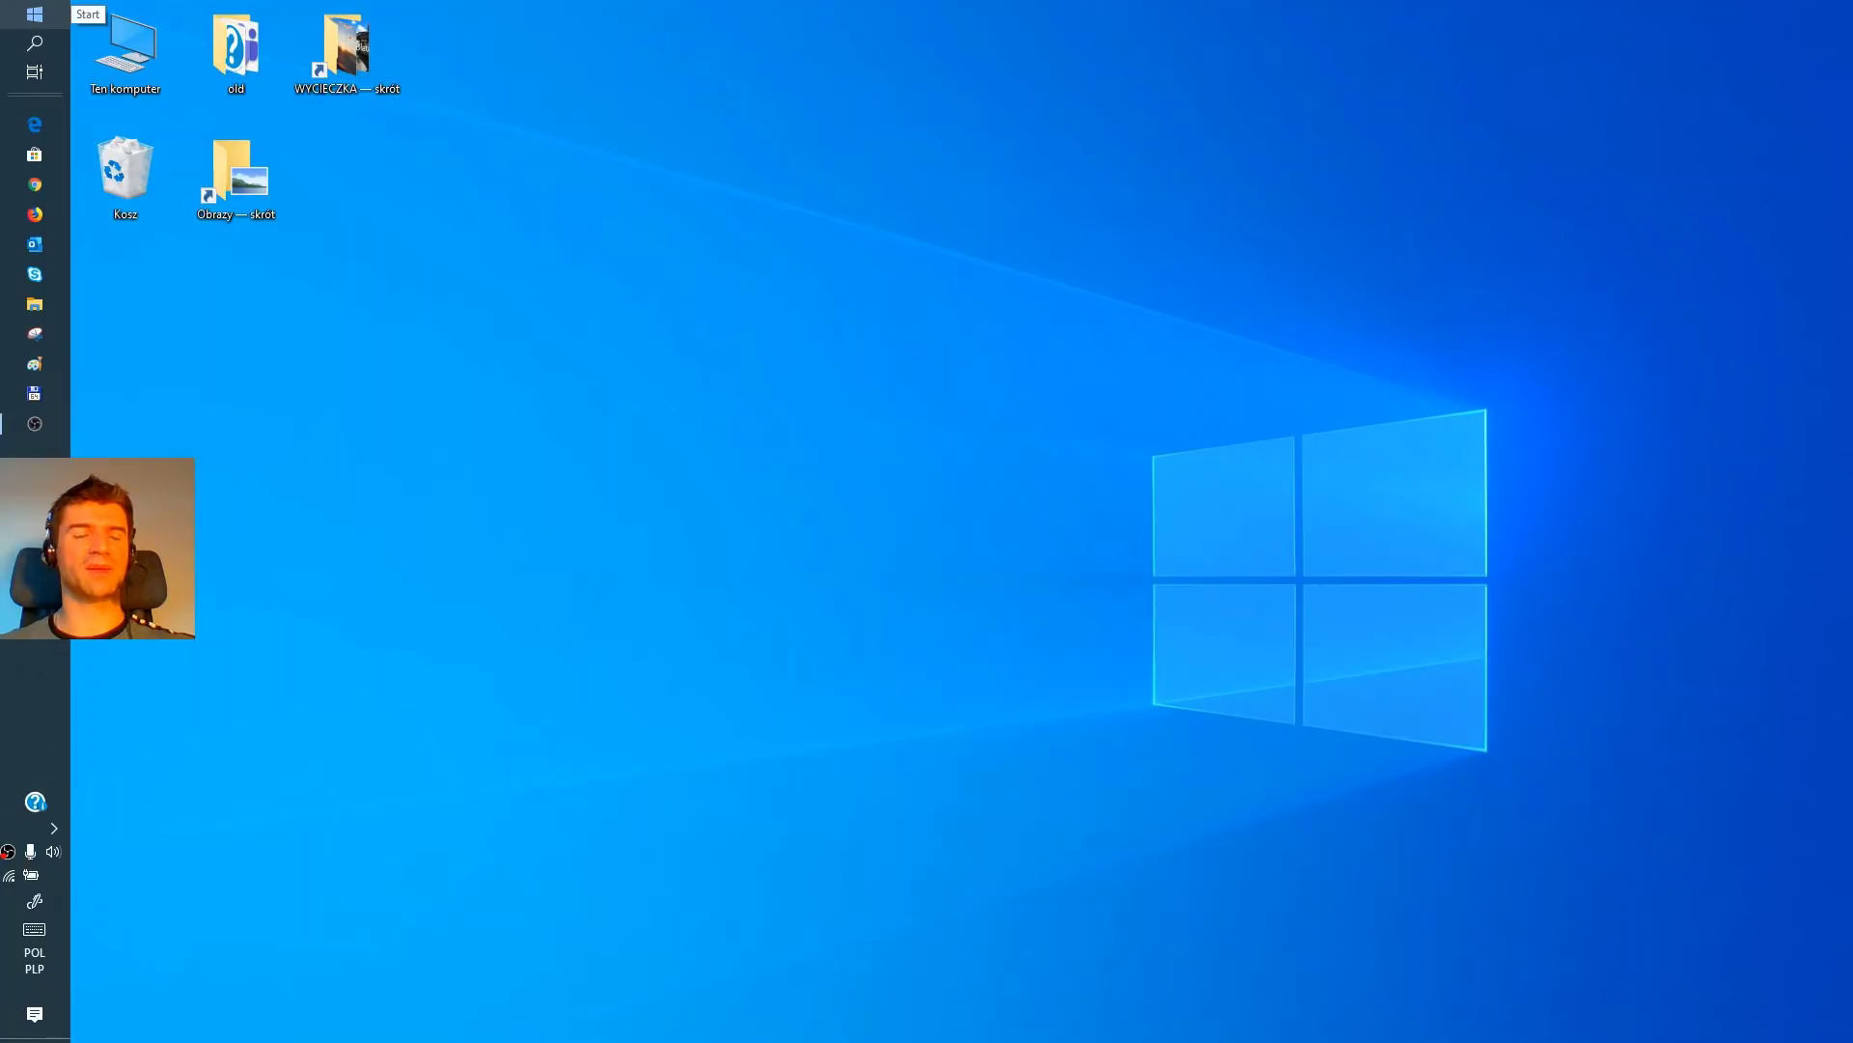
Find the Zdjęcia app on the computer and launch it
left_click(35, 14)
type("ZDJĘ")
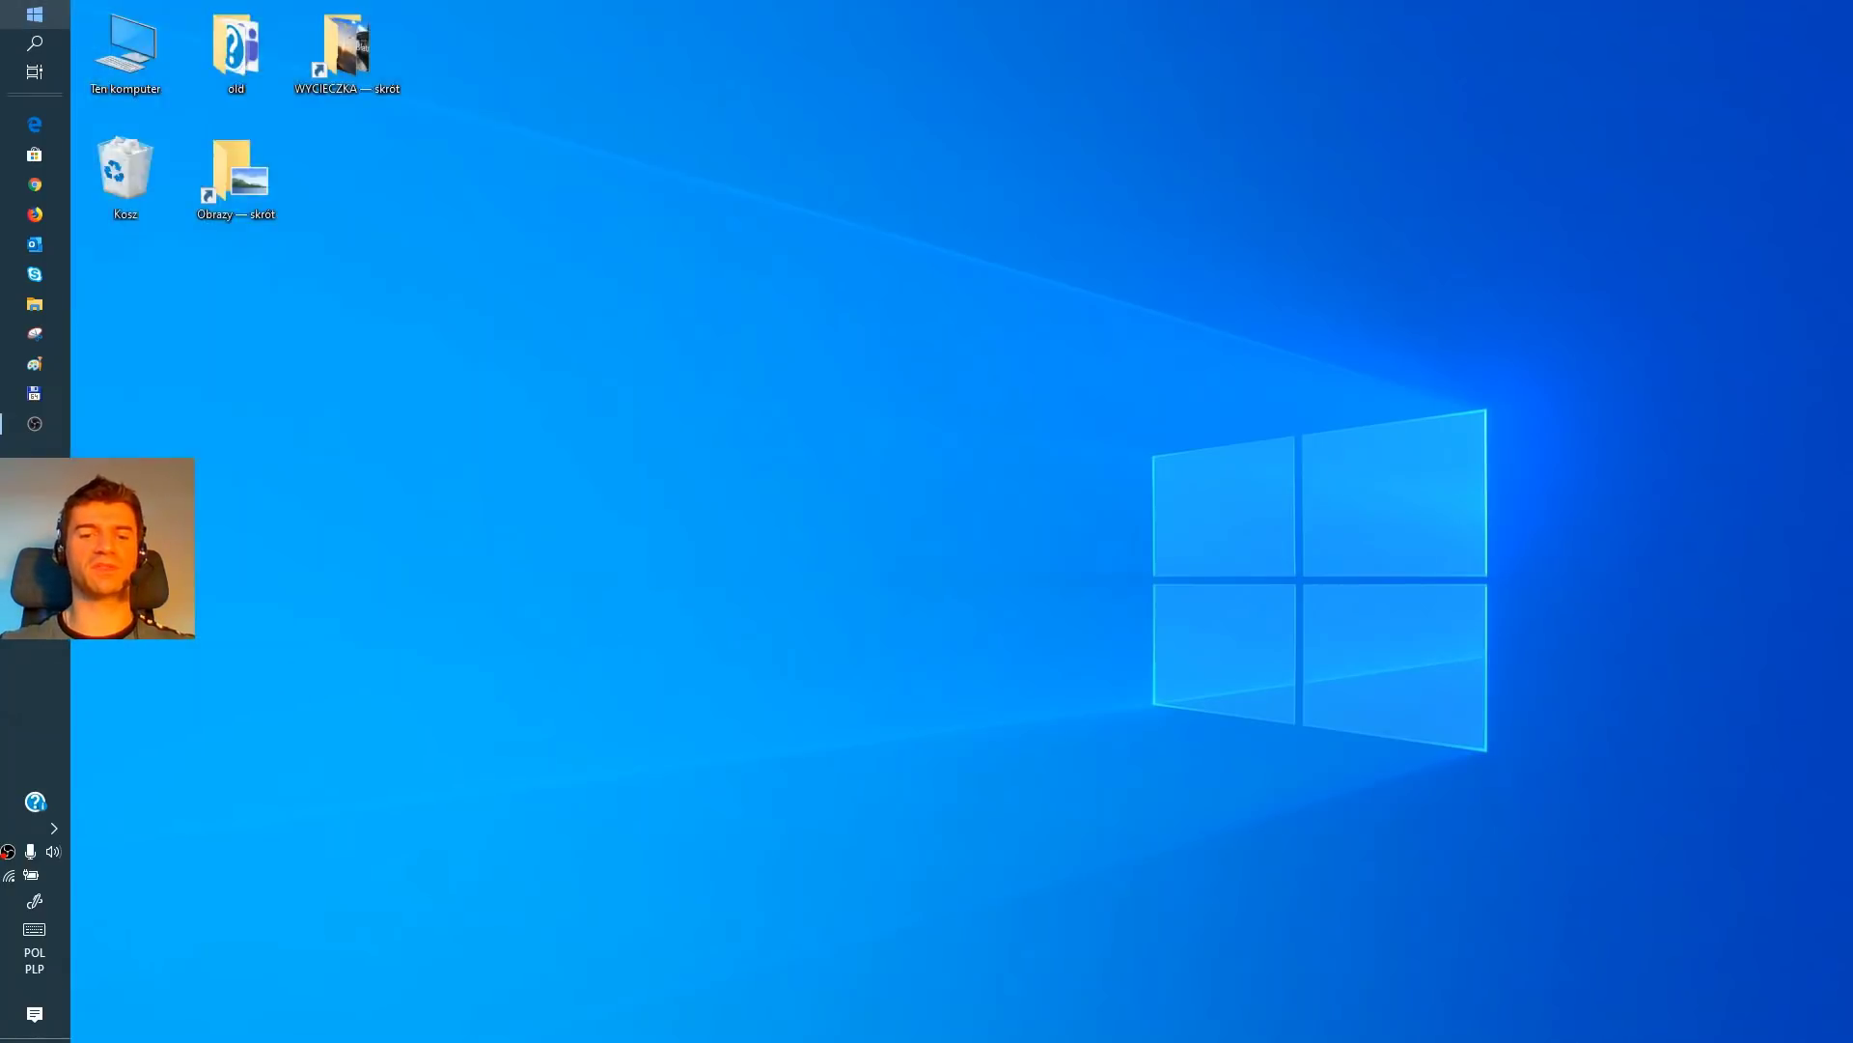
type("CIA")
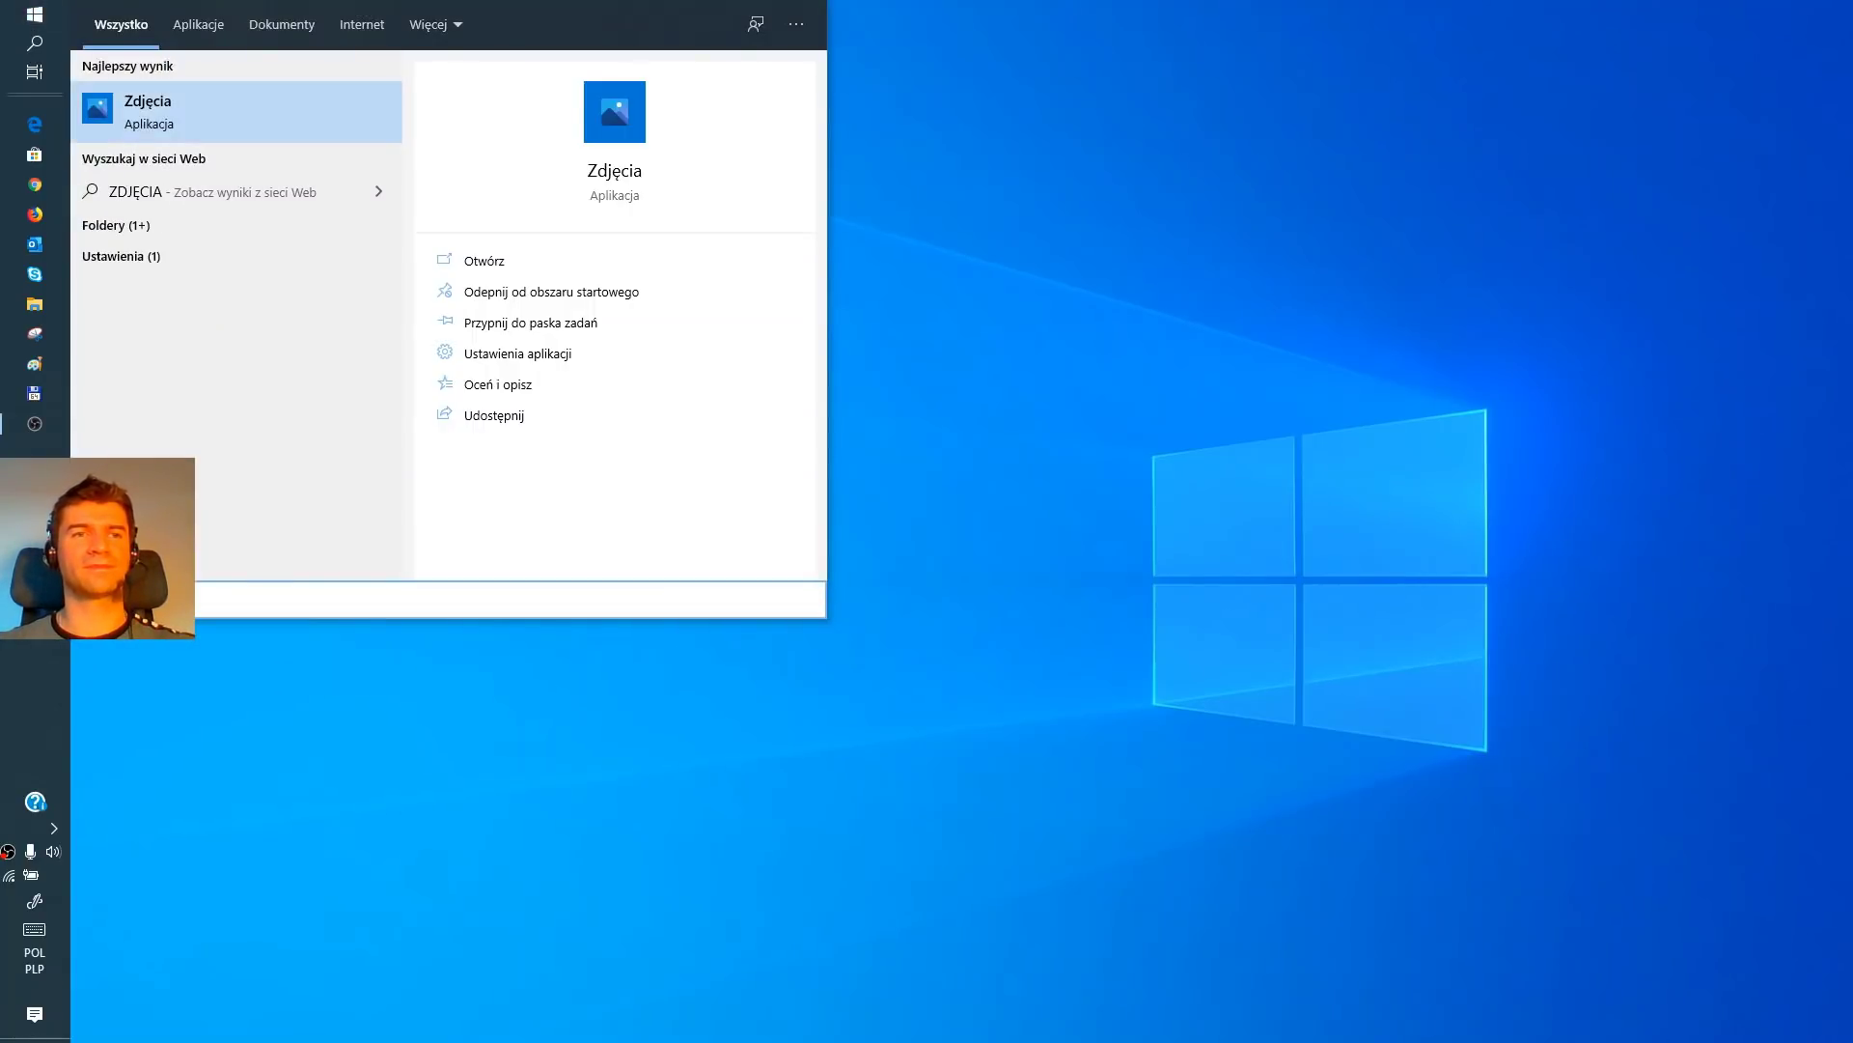
key("Return")
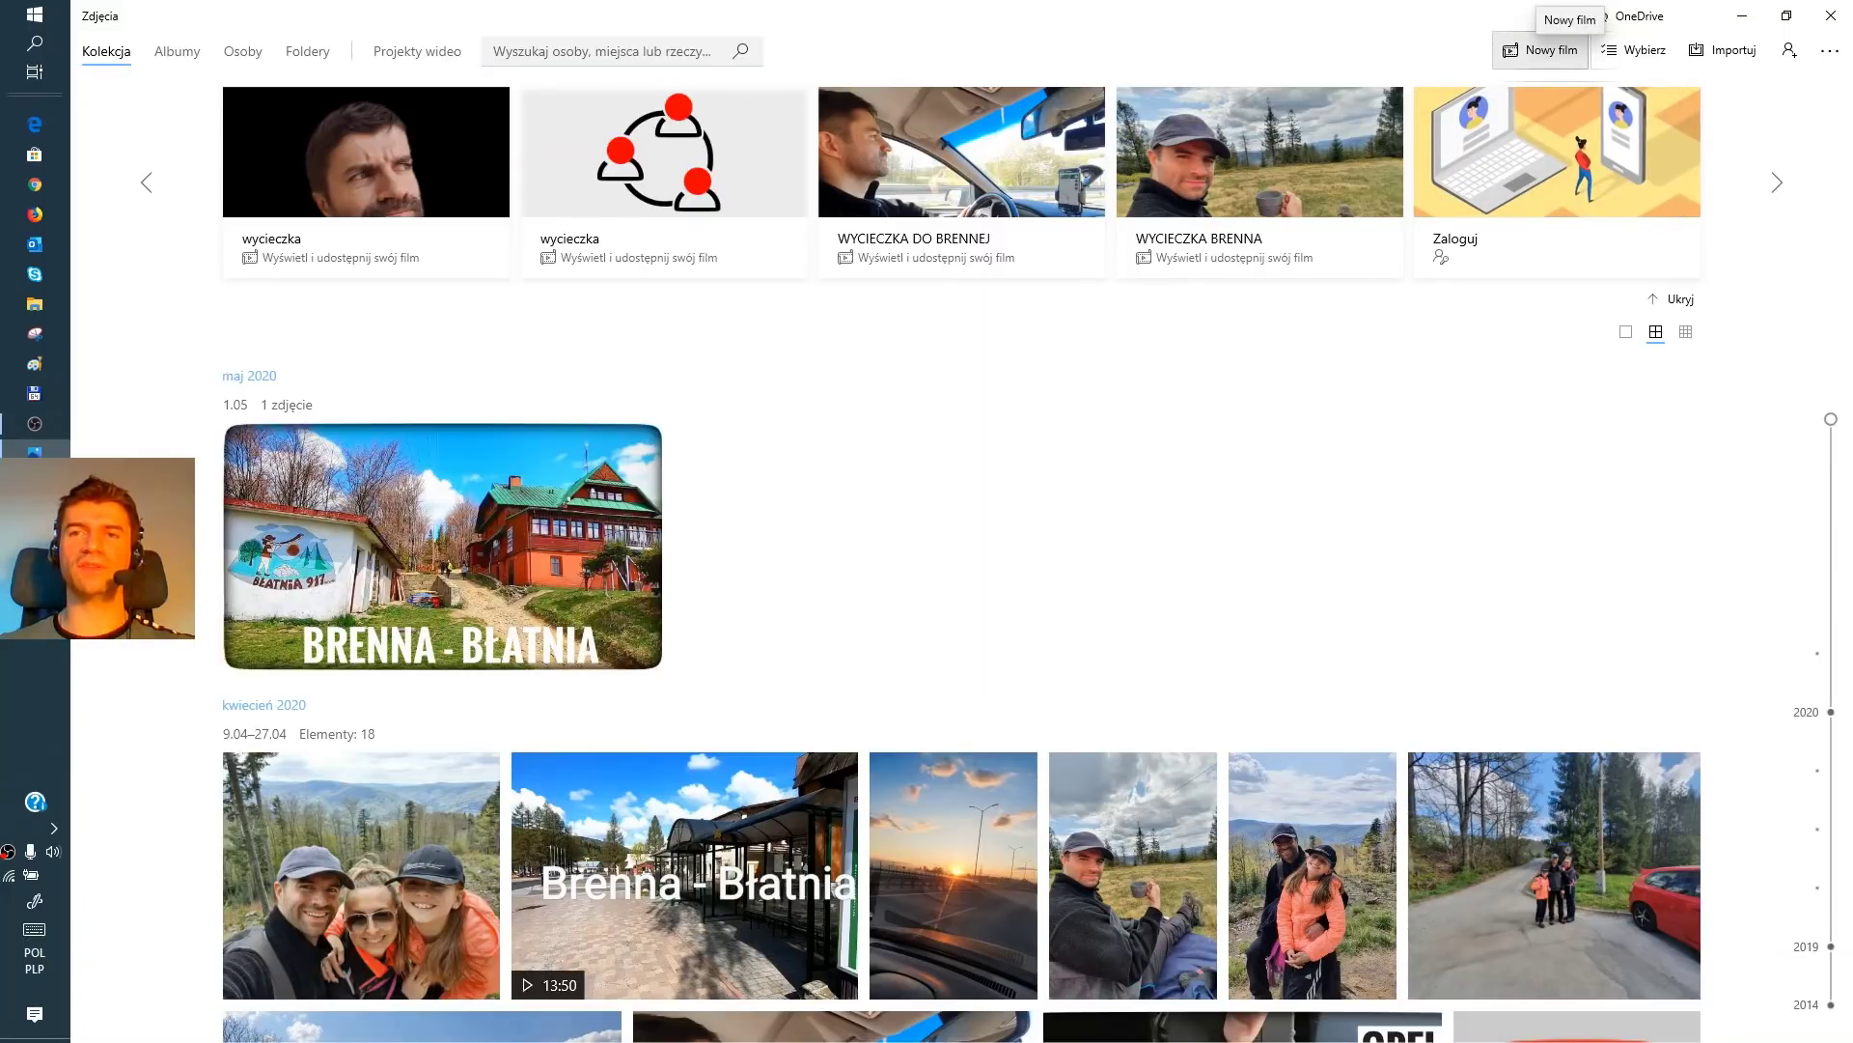
Create a new empty video project named "wycieczka do Brennej"
left_click(1541, 50)
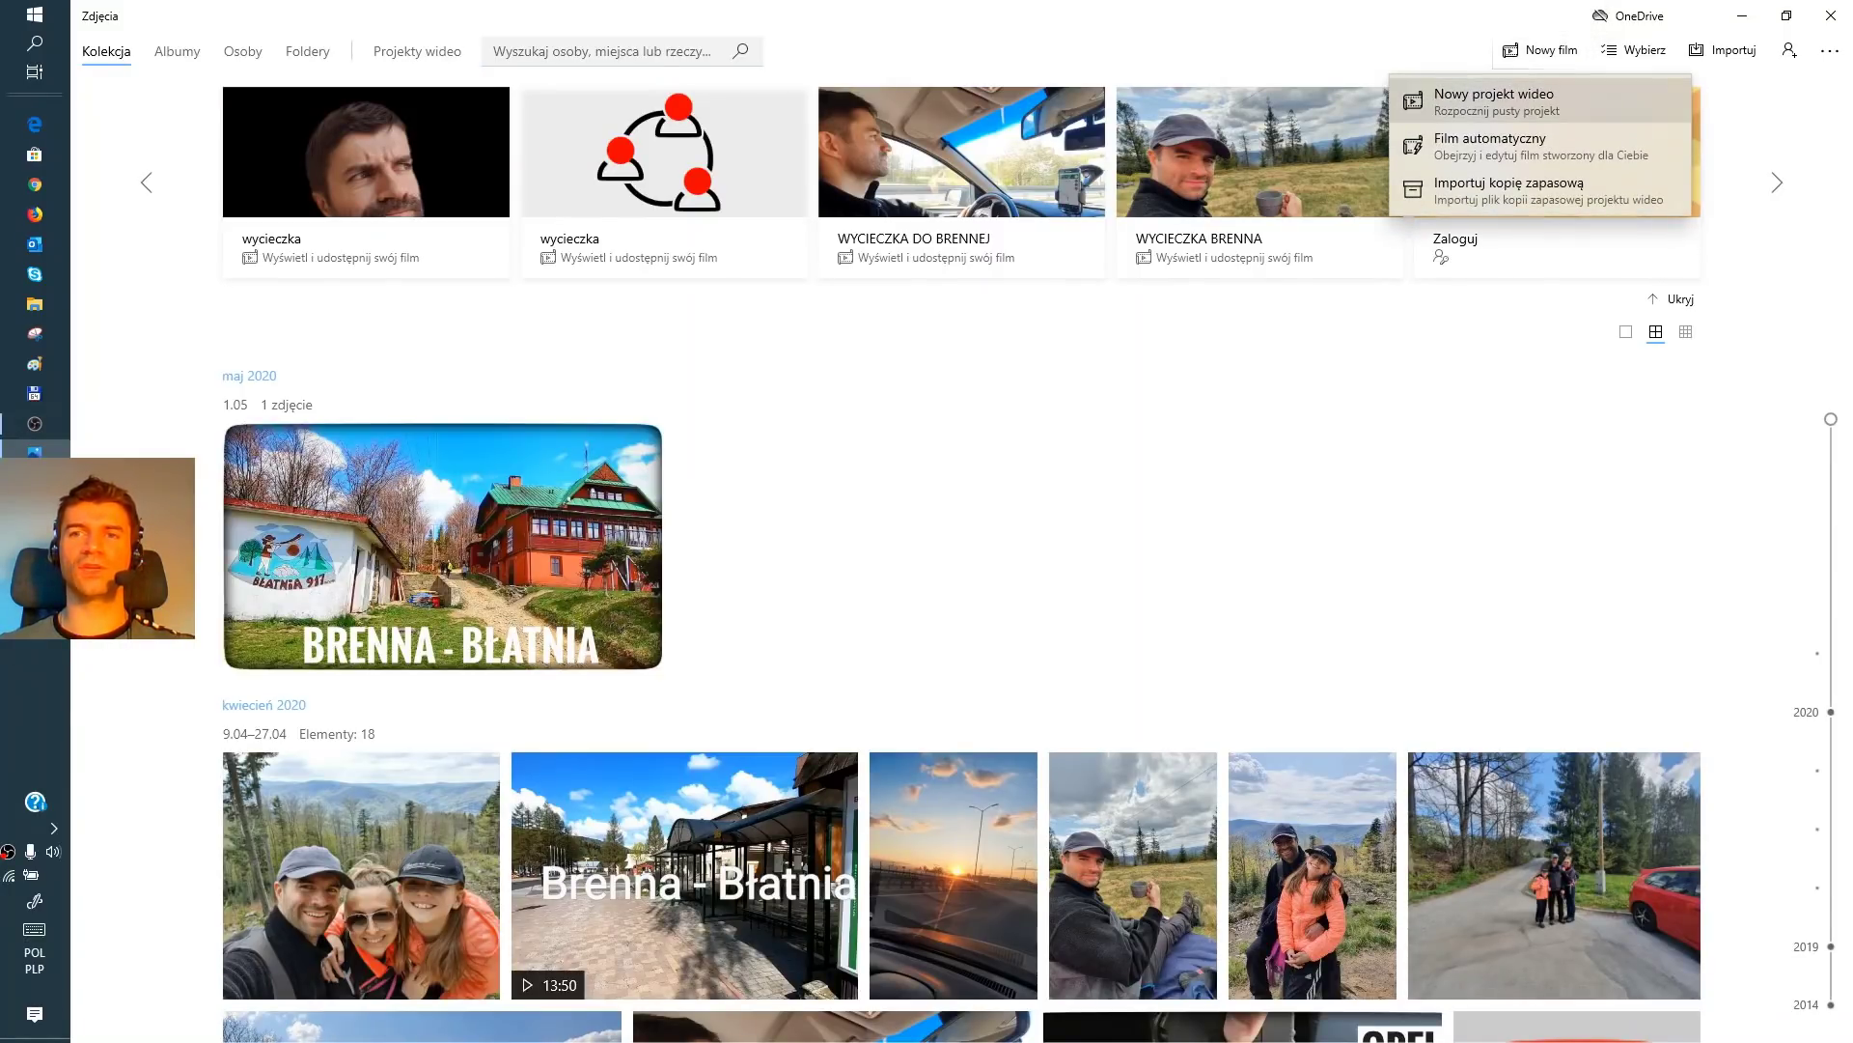
left_click(1495, 100)
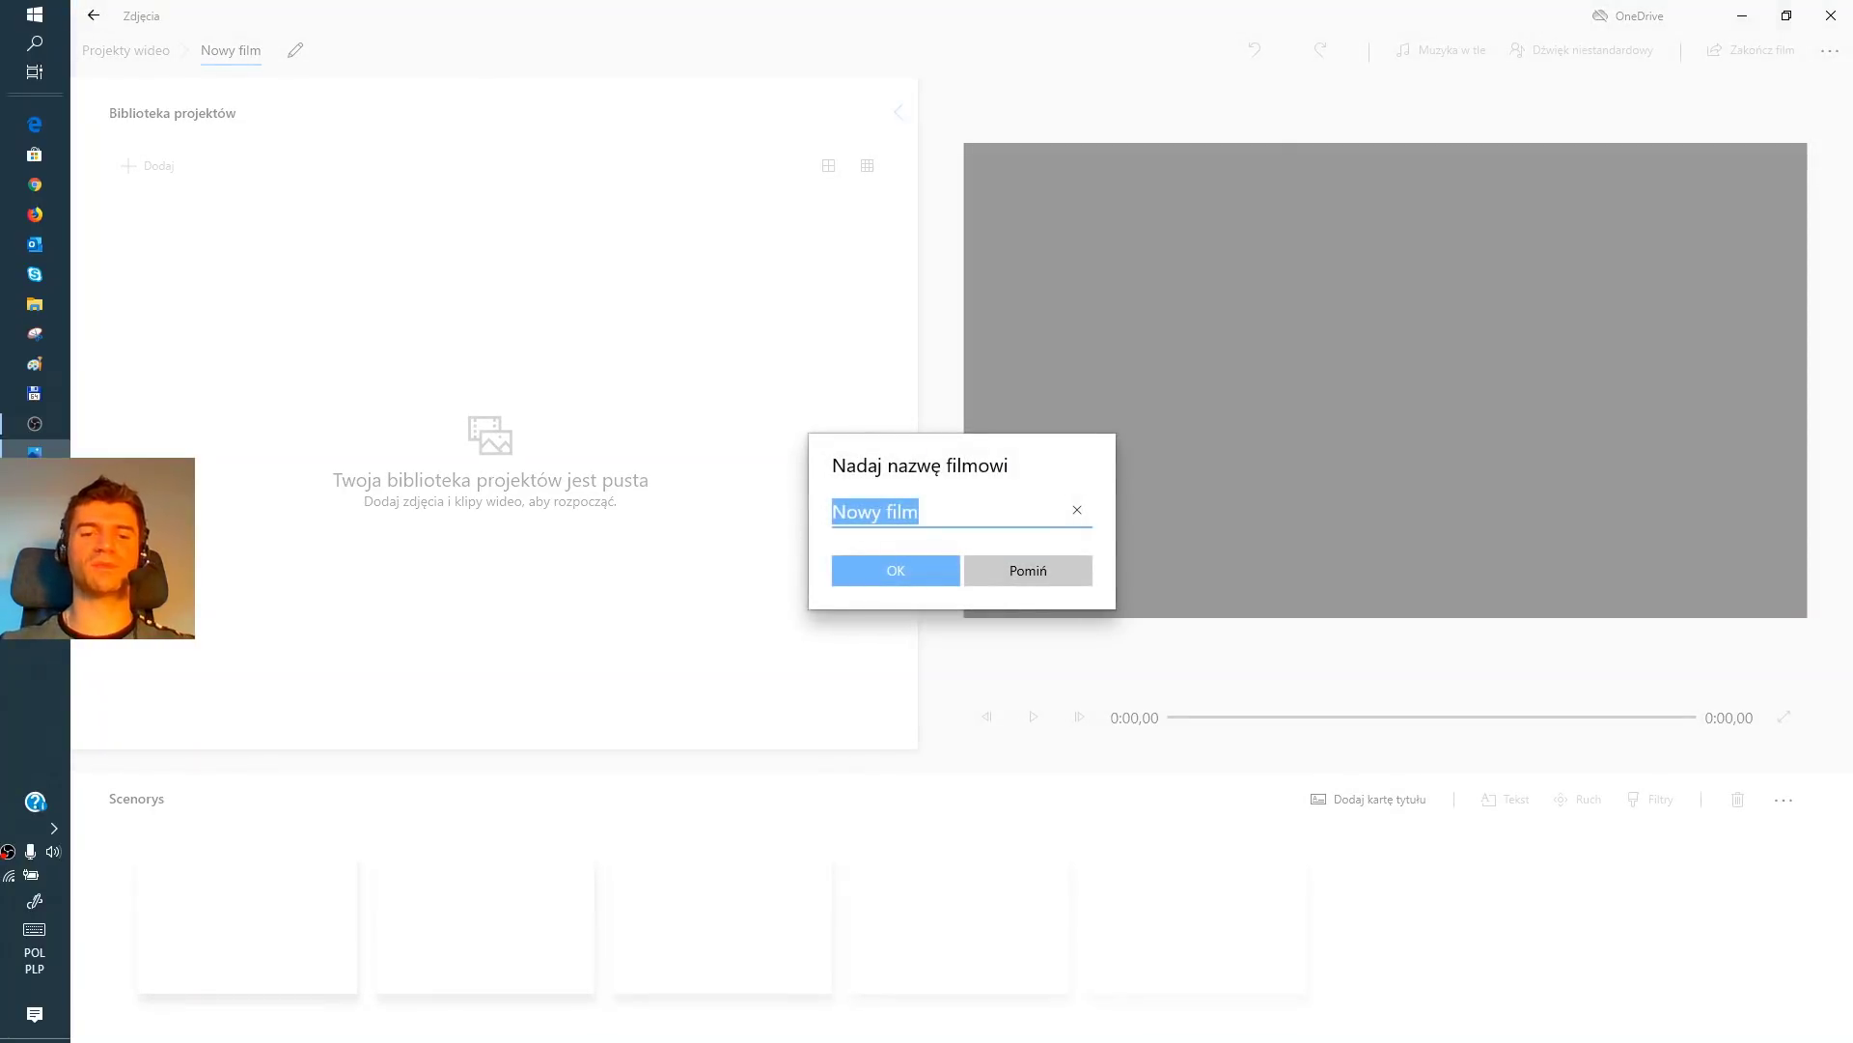
type("wycieczka do ")
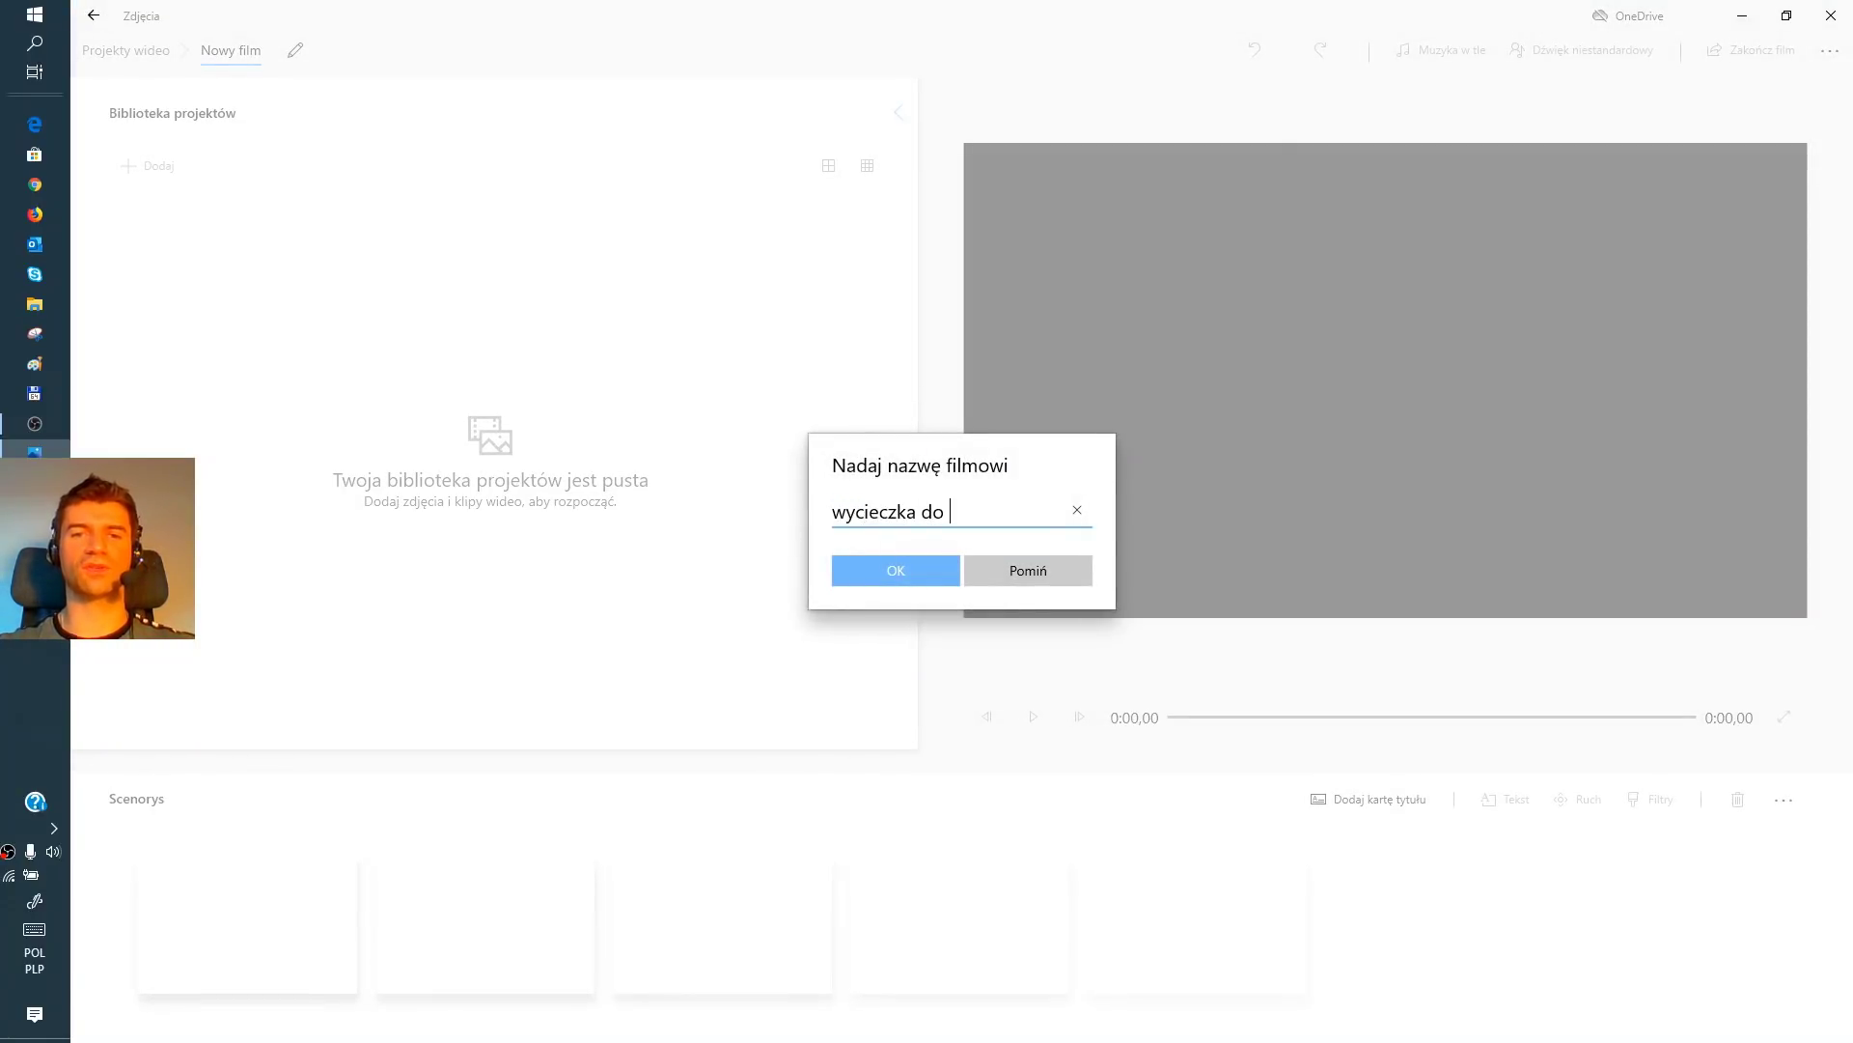
type("Brennej")
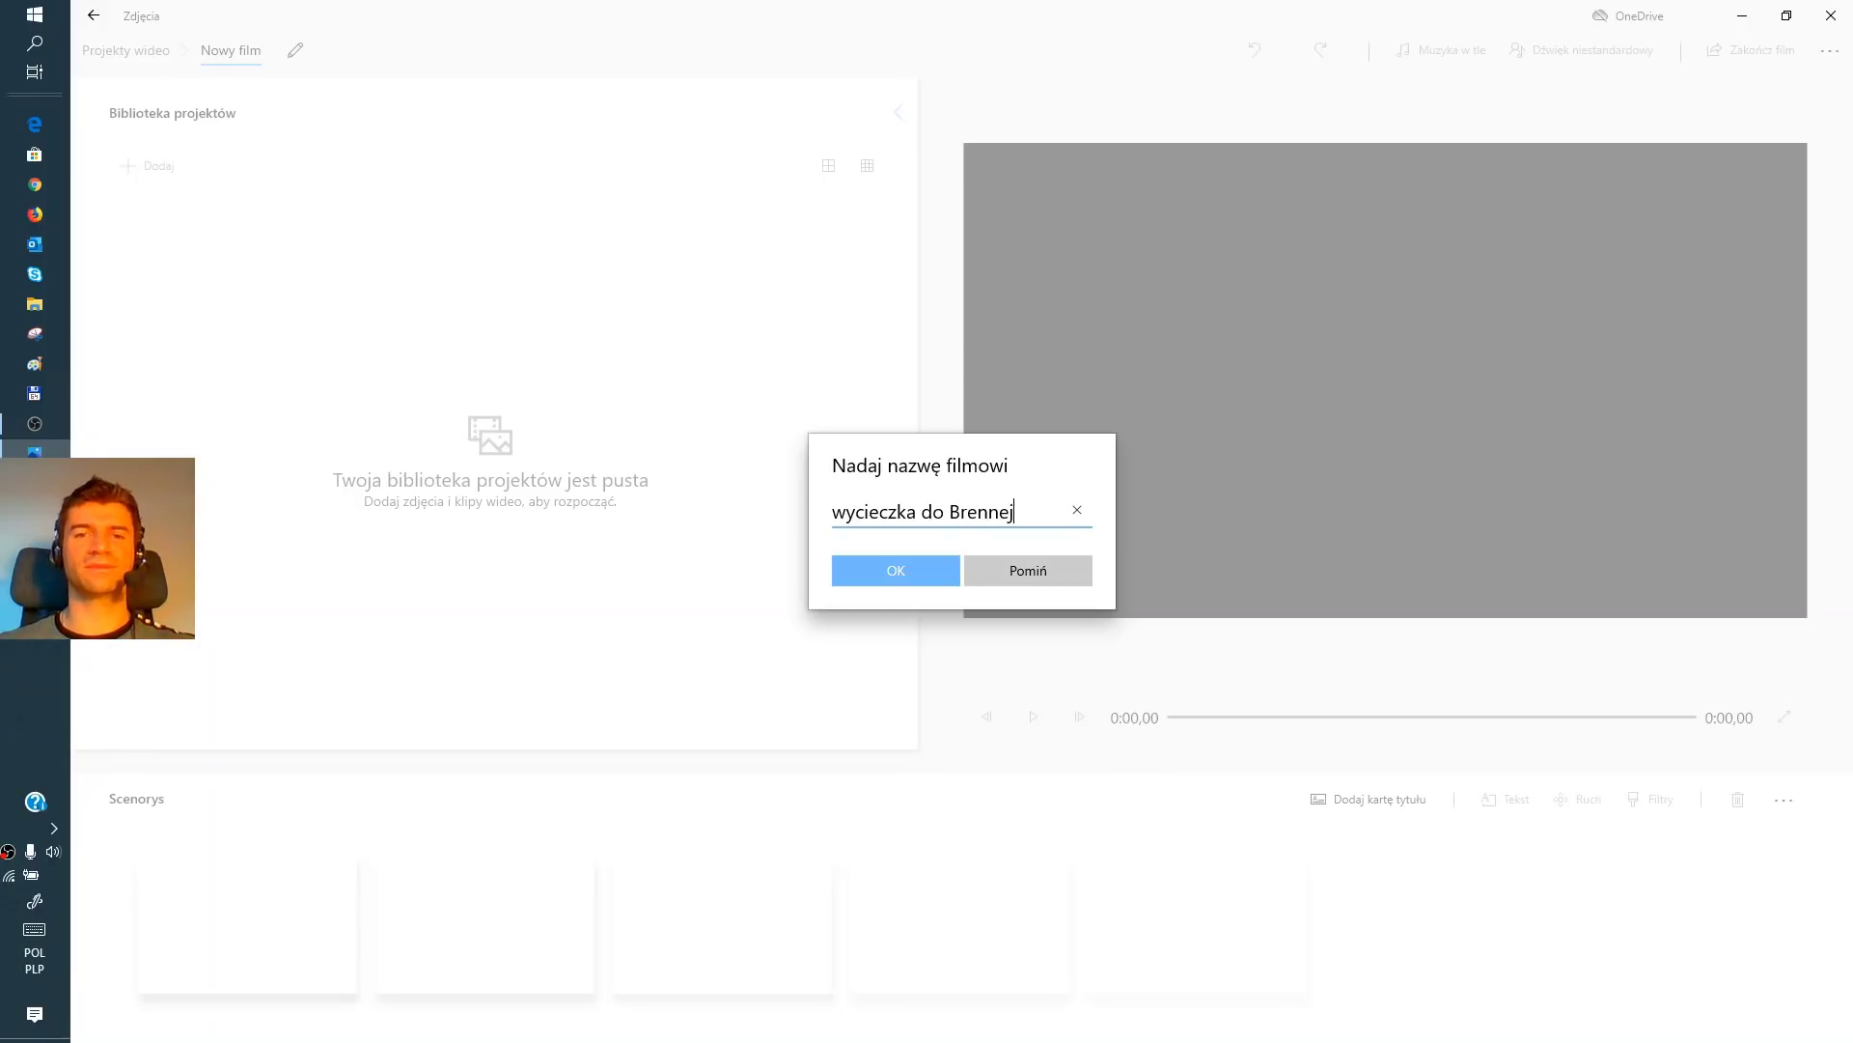
key("Return")
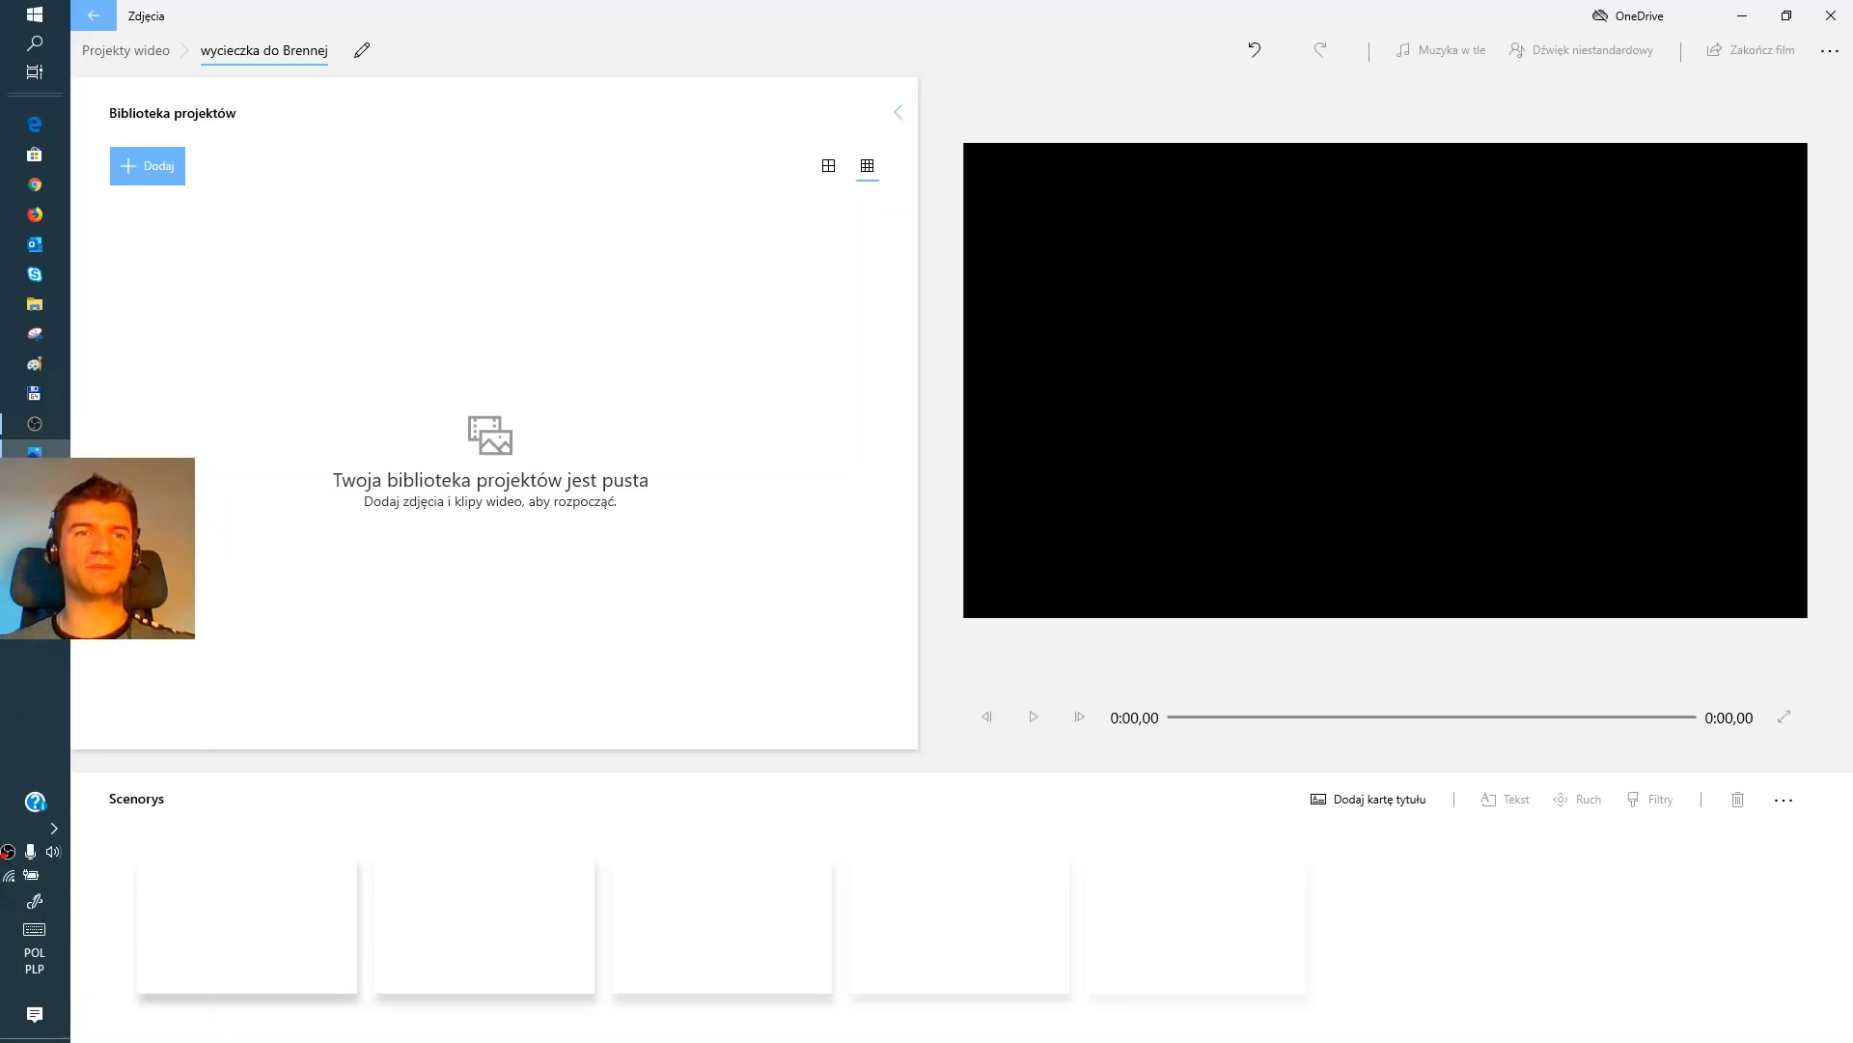
Add 20200426_091525.mp4, 20200426_093017.mp4, 20200426_095433.jpg and 20200426_114704.jpg from this computer's WYCIECZKA folder to the project library
left_click(150, 166)
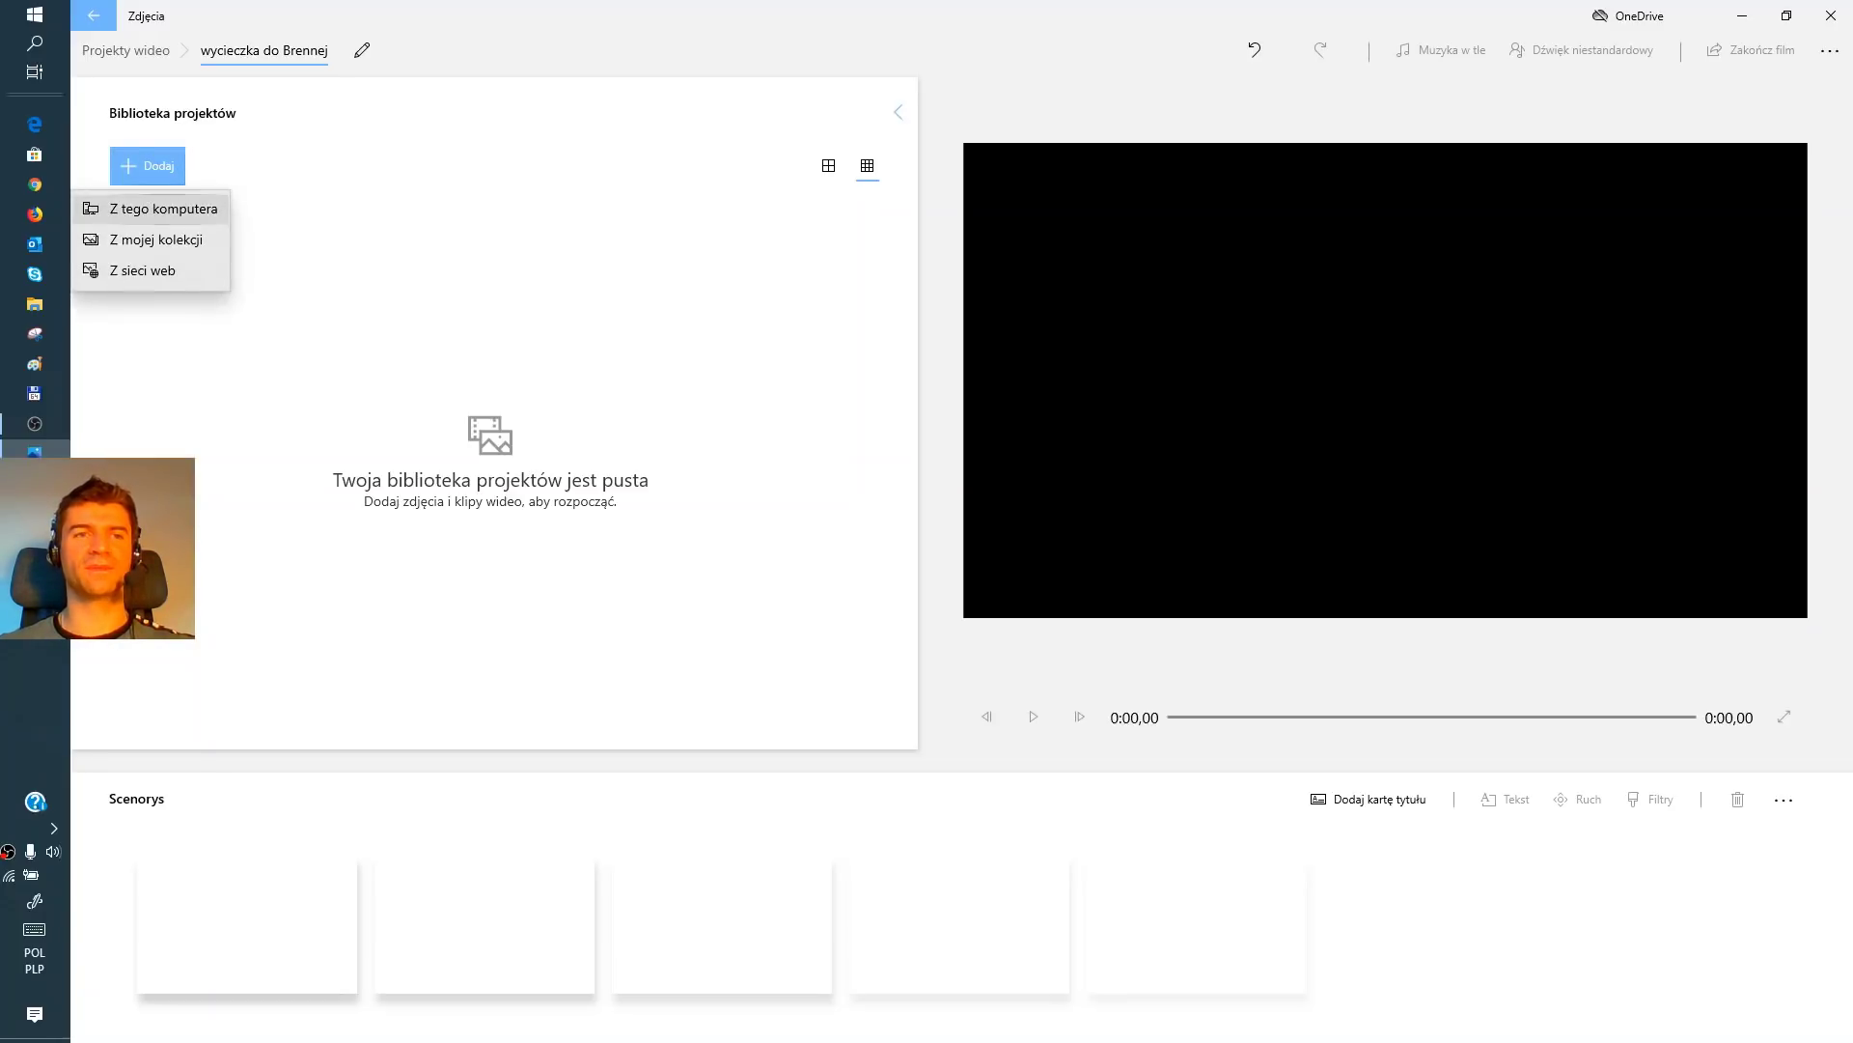
left_click(164, 208)
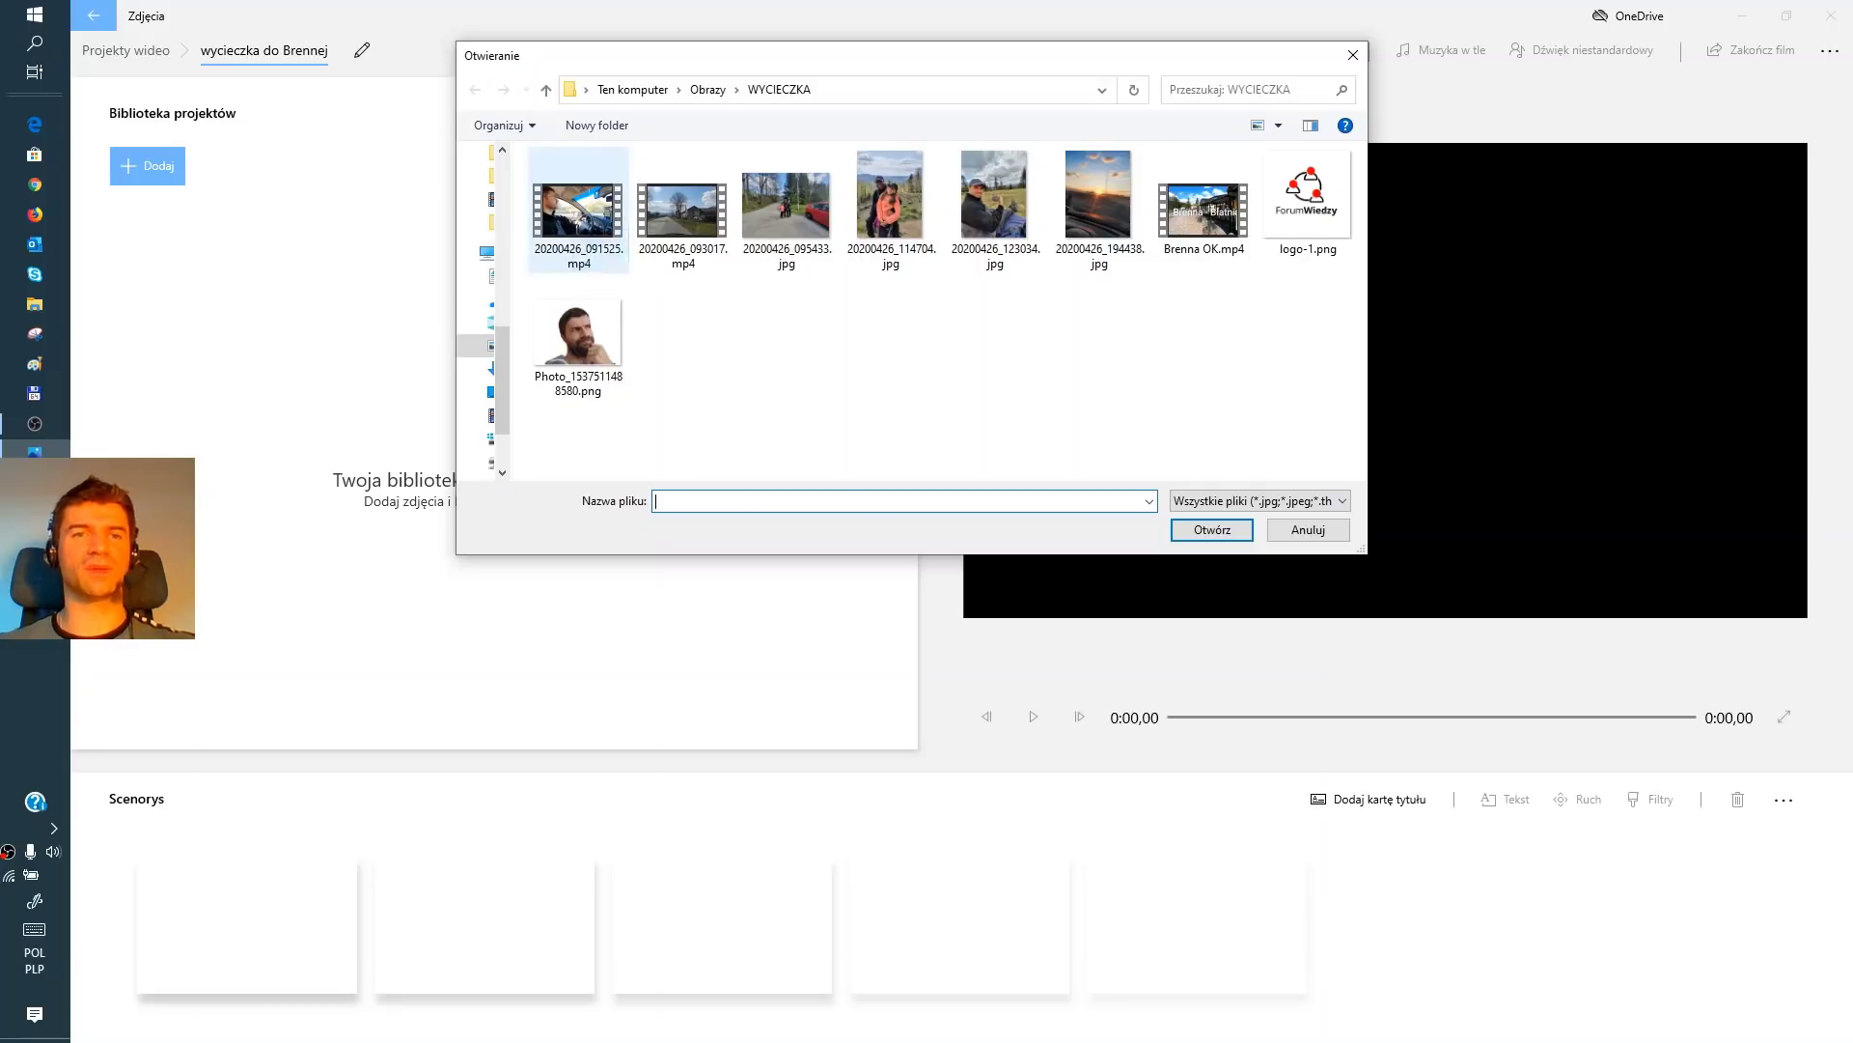
left_click(578, 209)
left_click(683, 209, "ctrl")
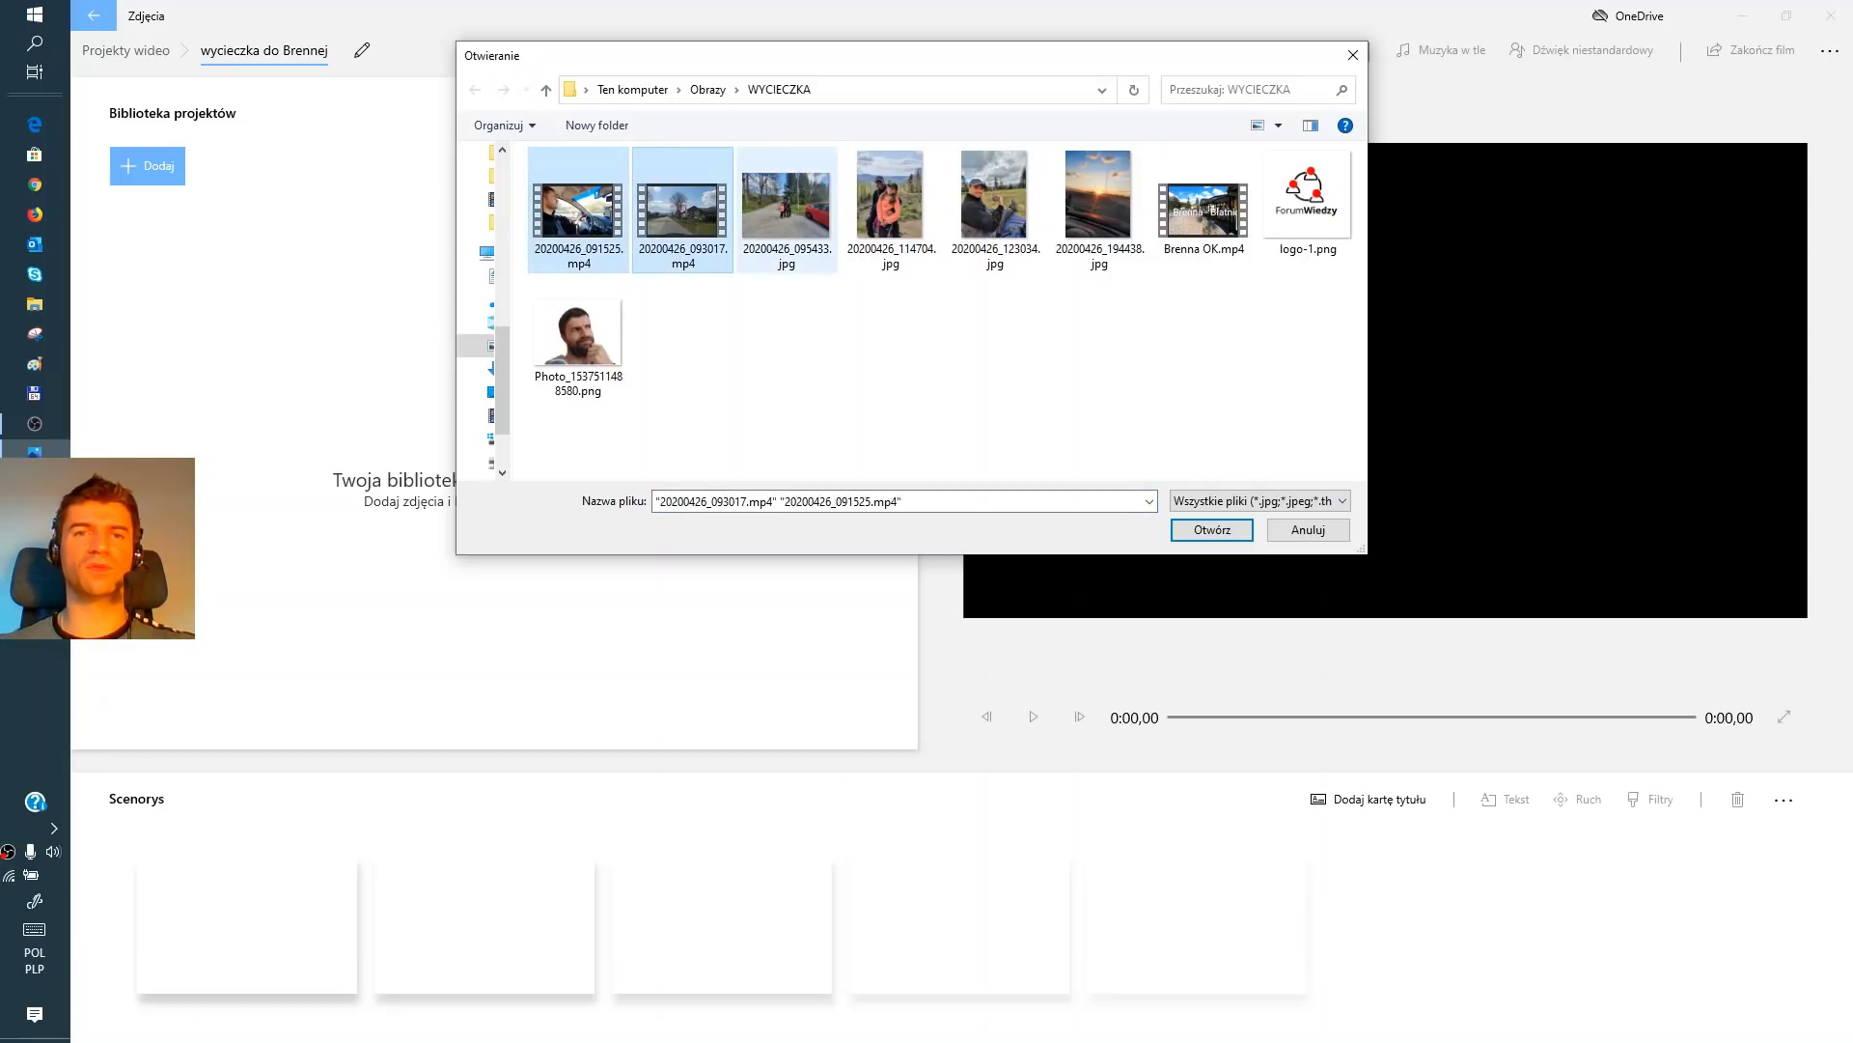
left_click(787, 207, "ctrl")
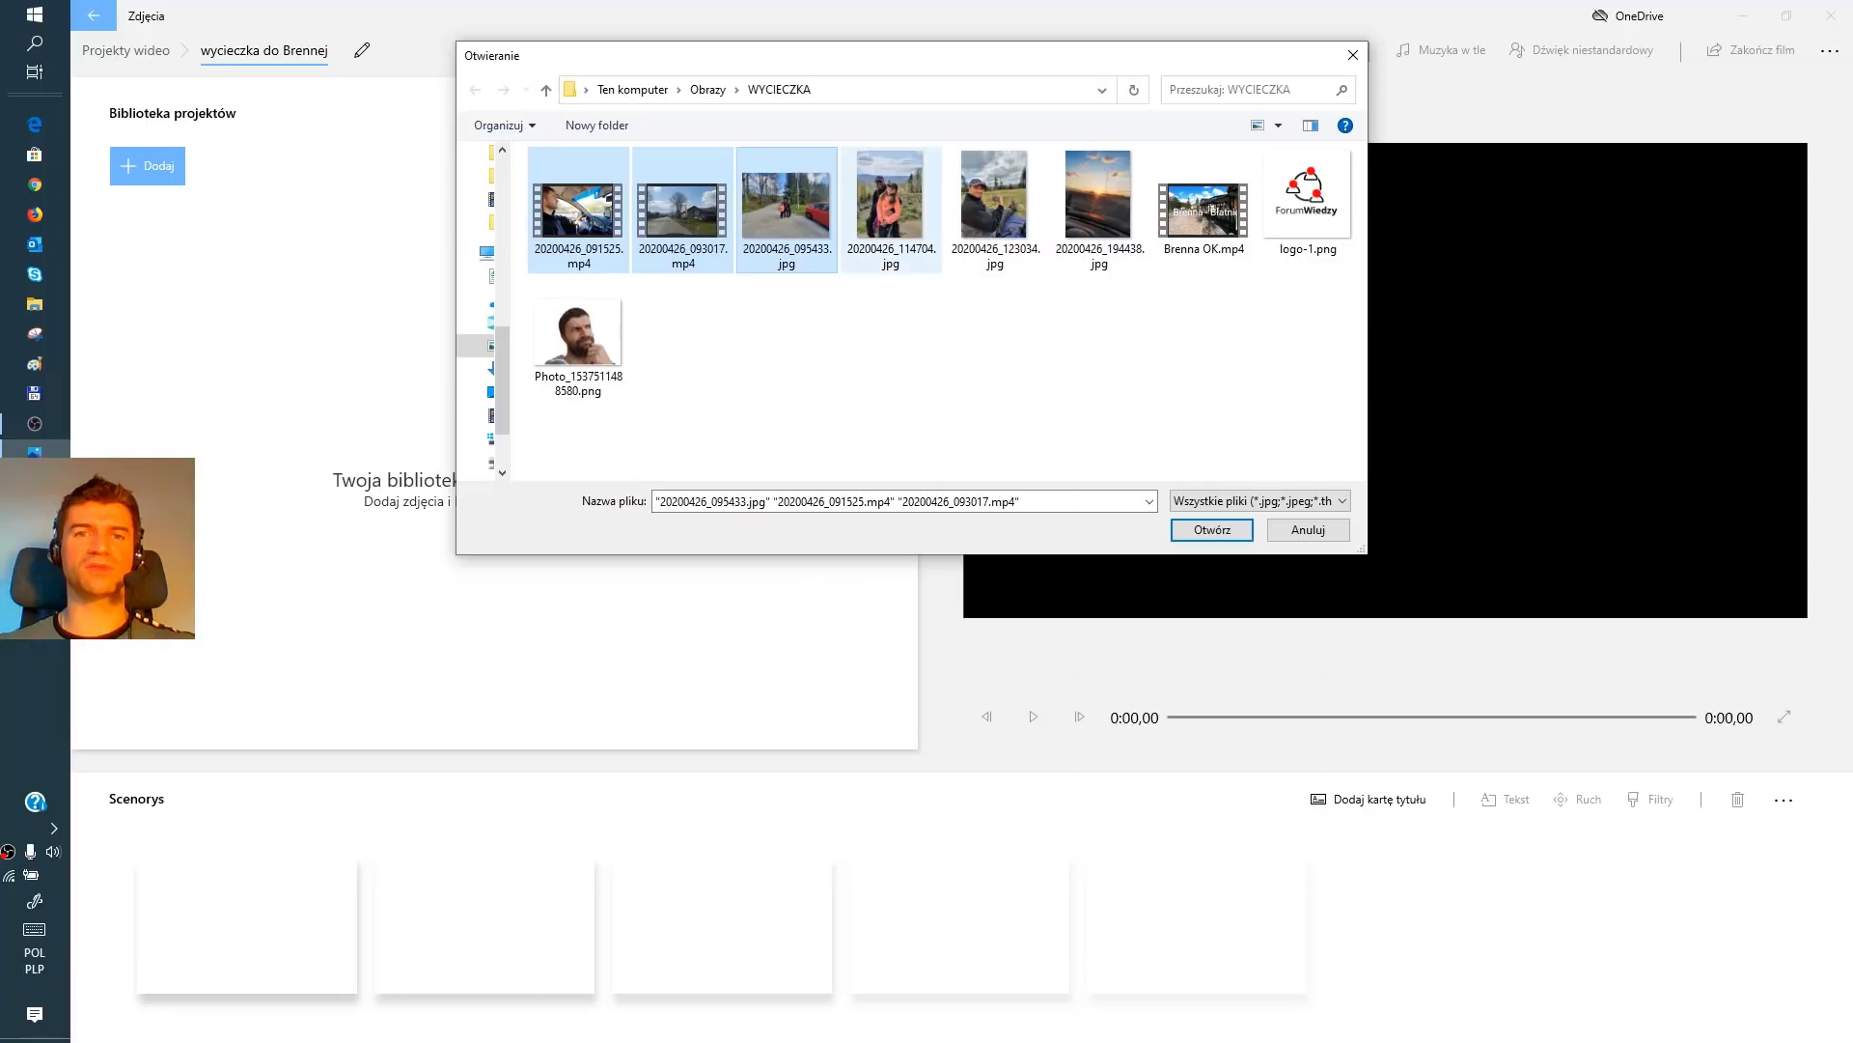
left_click(890, 207, "ctrl")
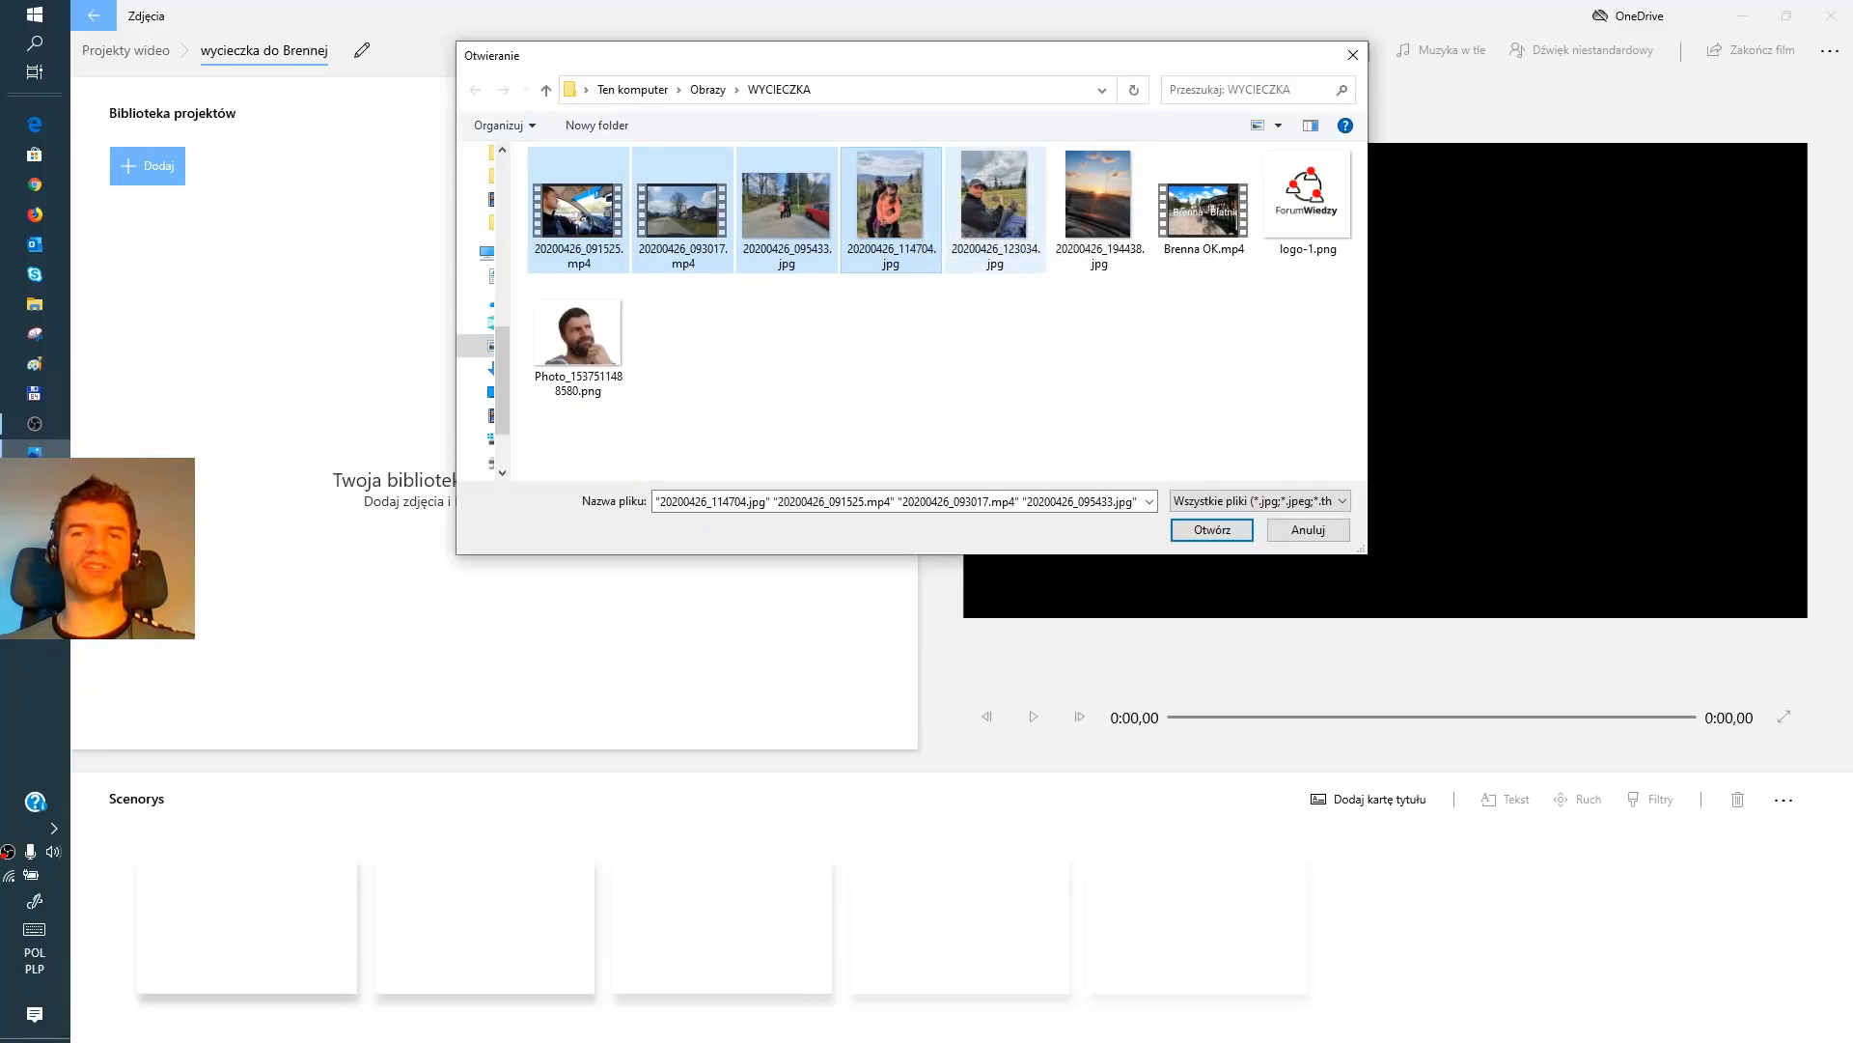
key("Return")
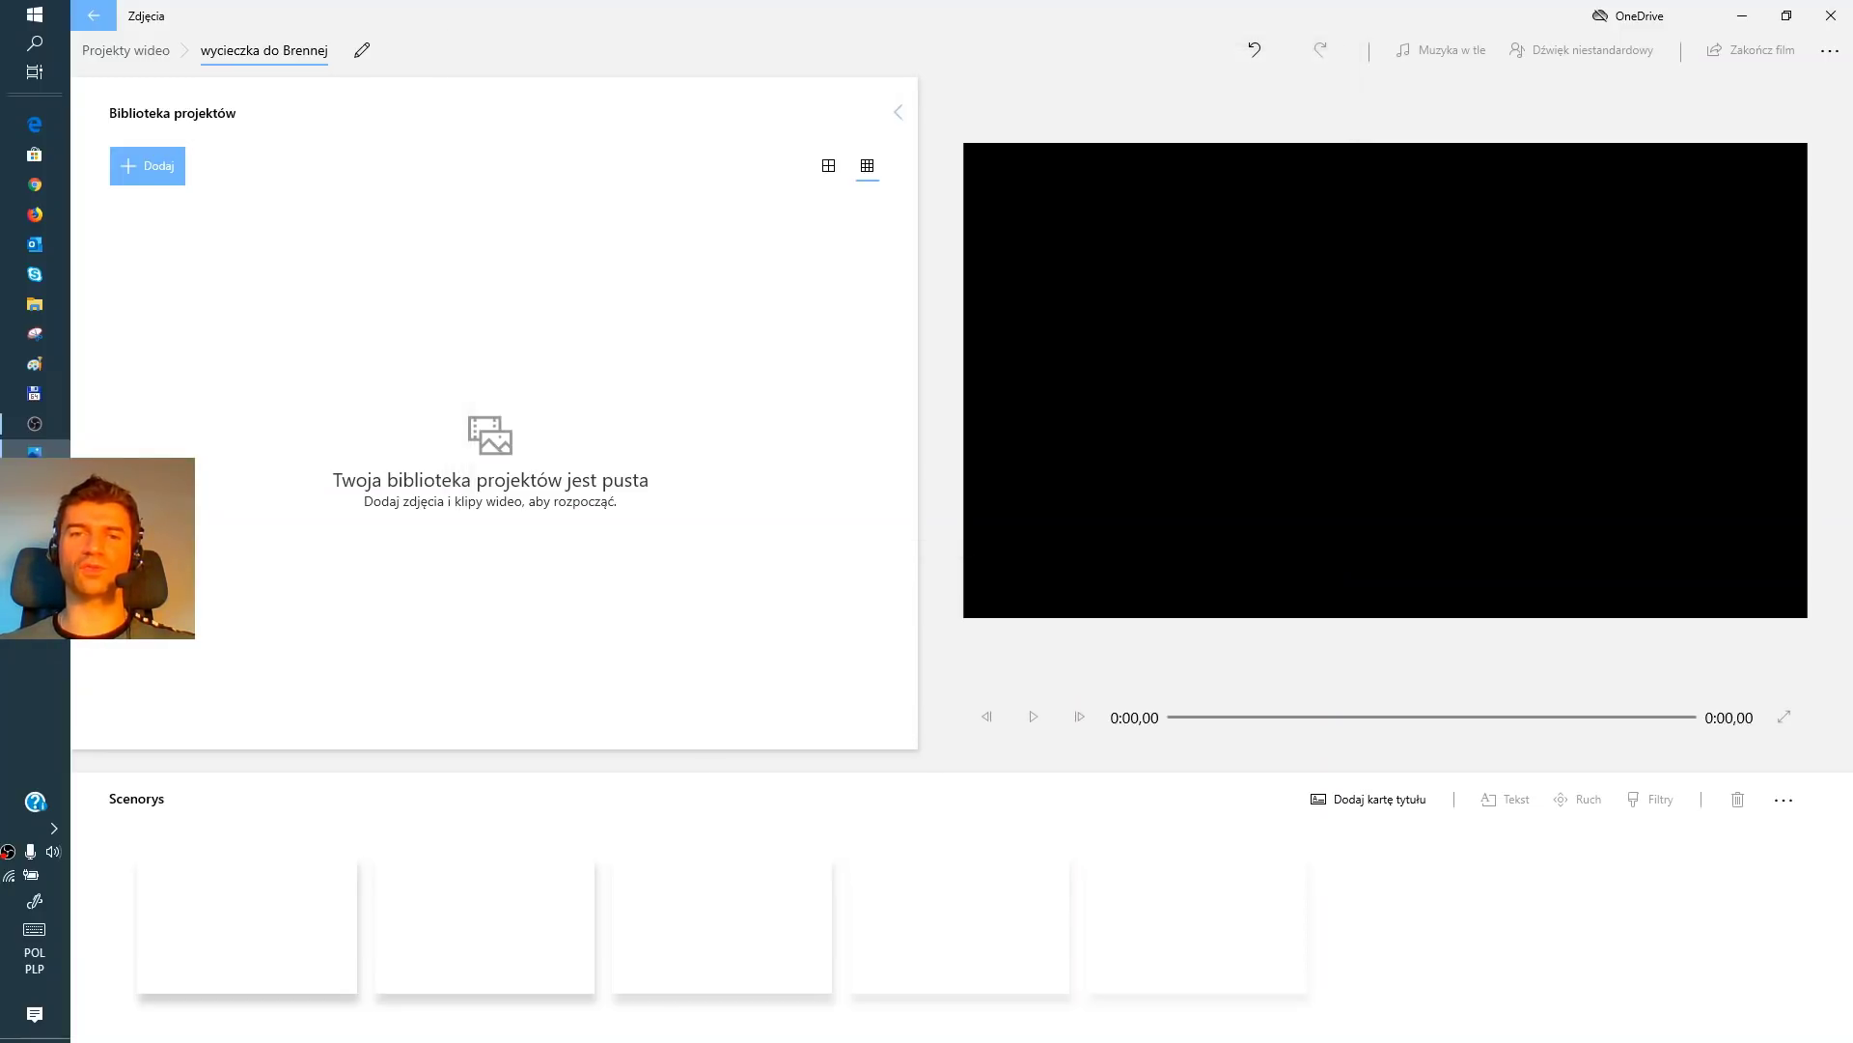
key("Escape")
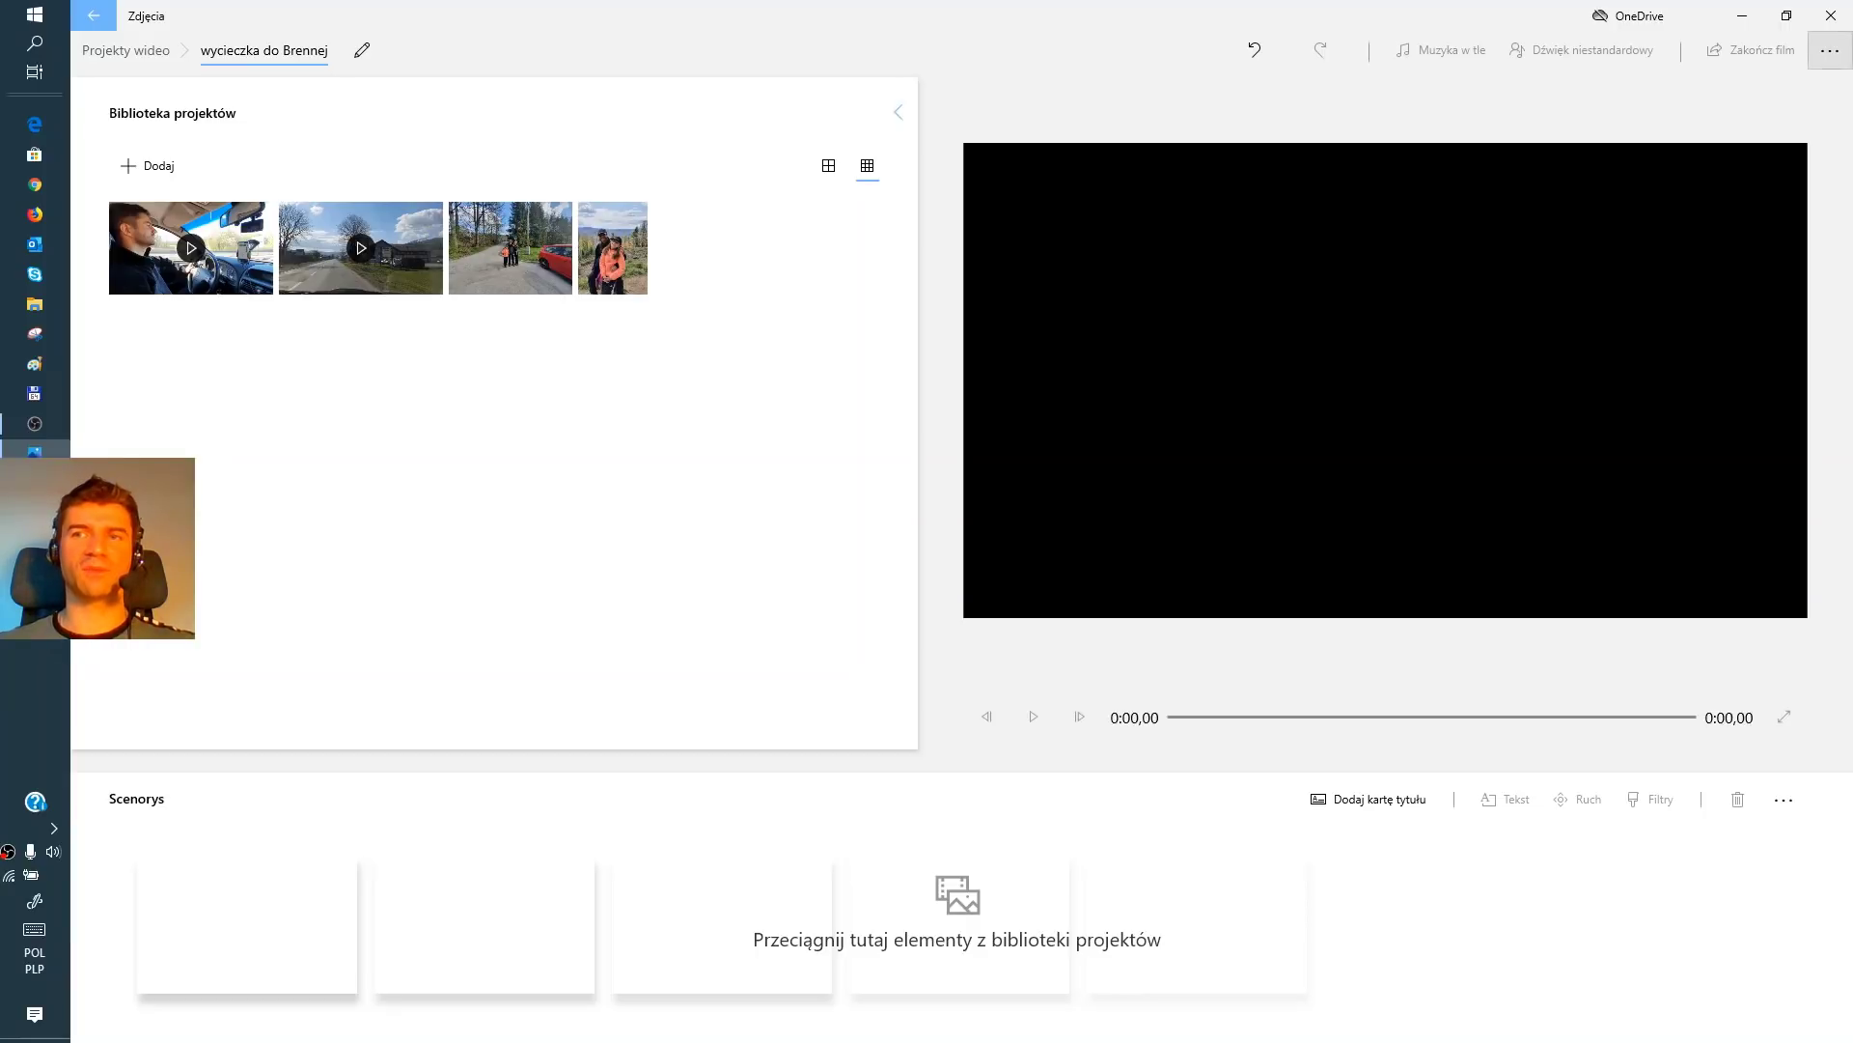
Try portrait orientation for the video project and return it to landscape
left_click(1830, 50)
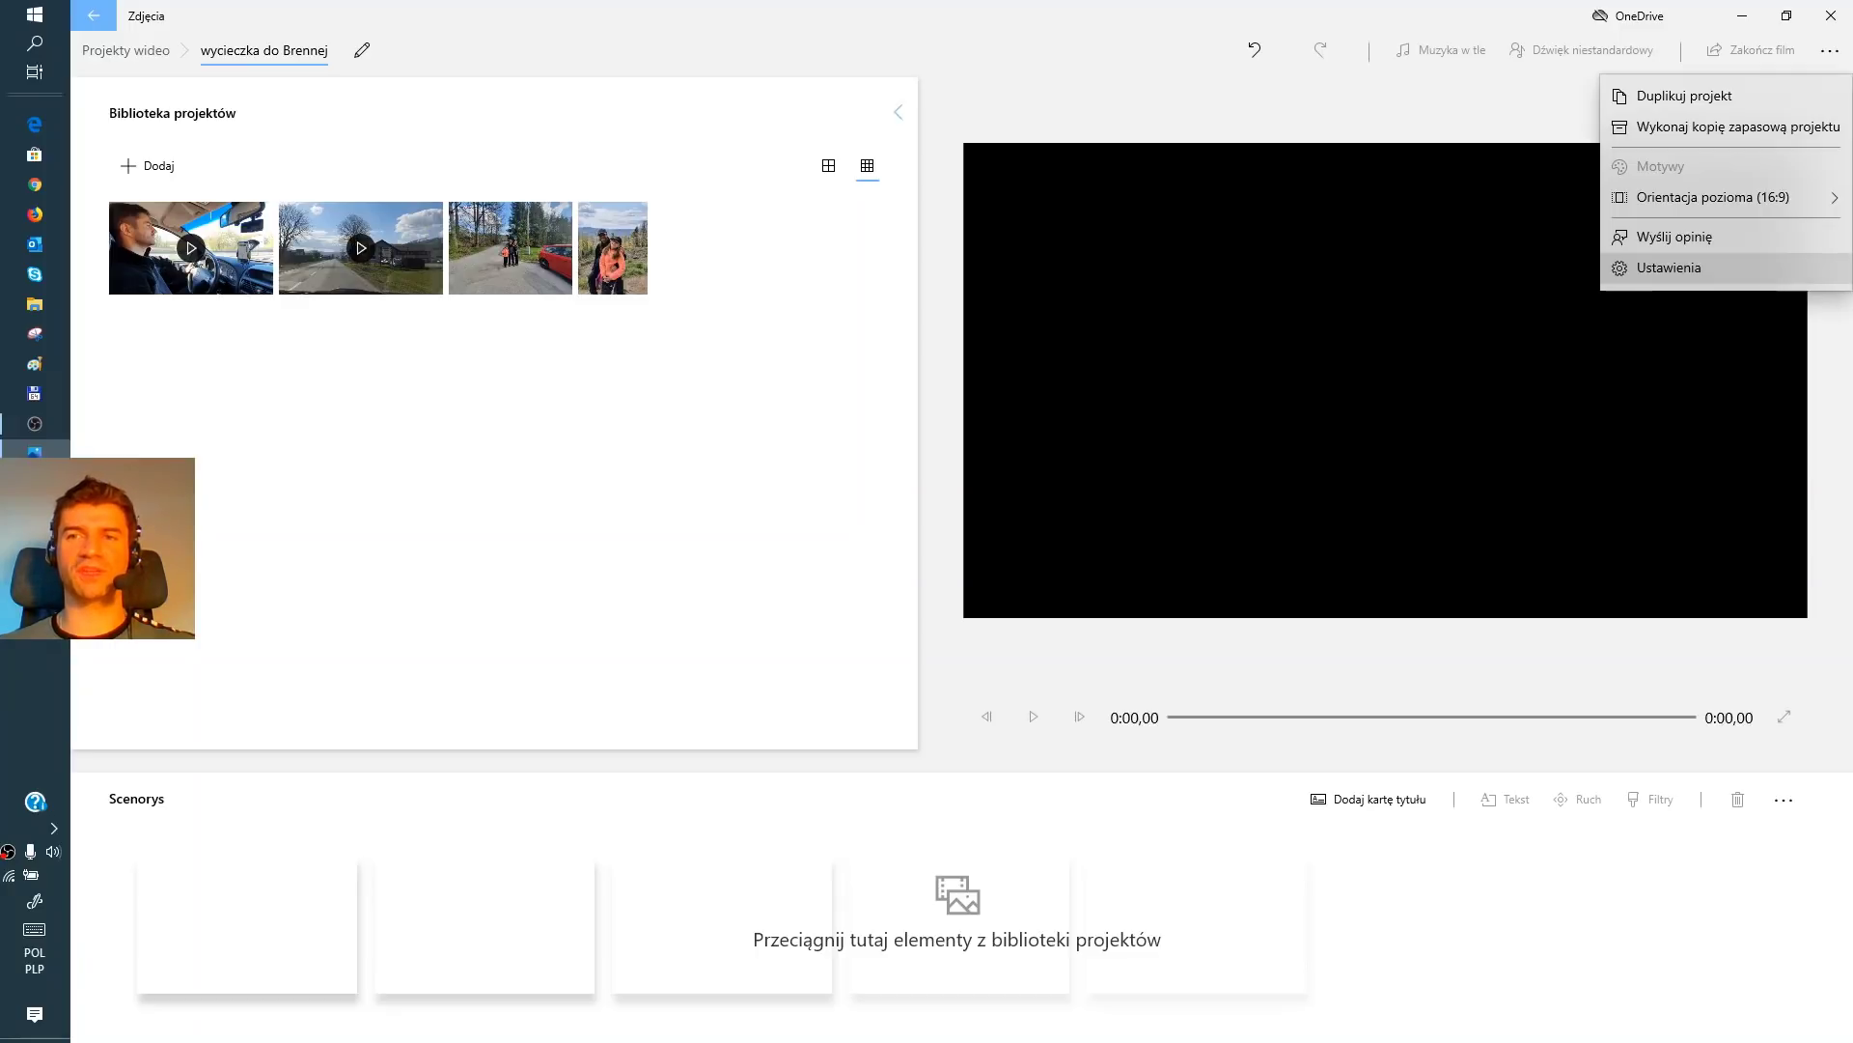
mouse_move(1726, 197)
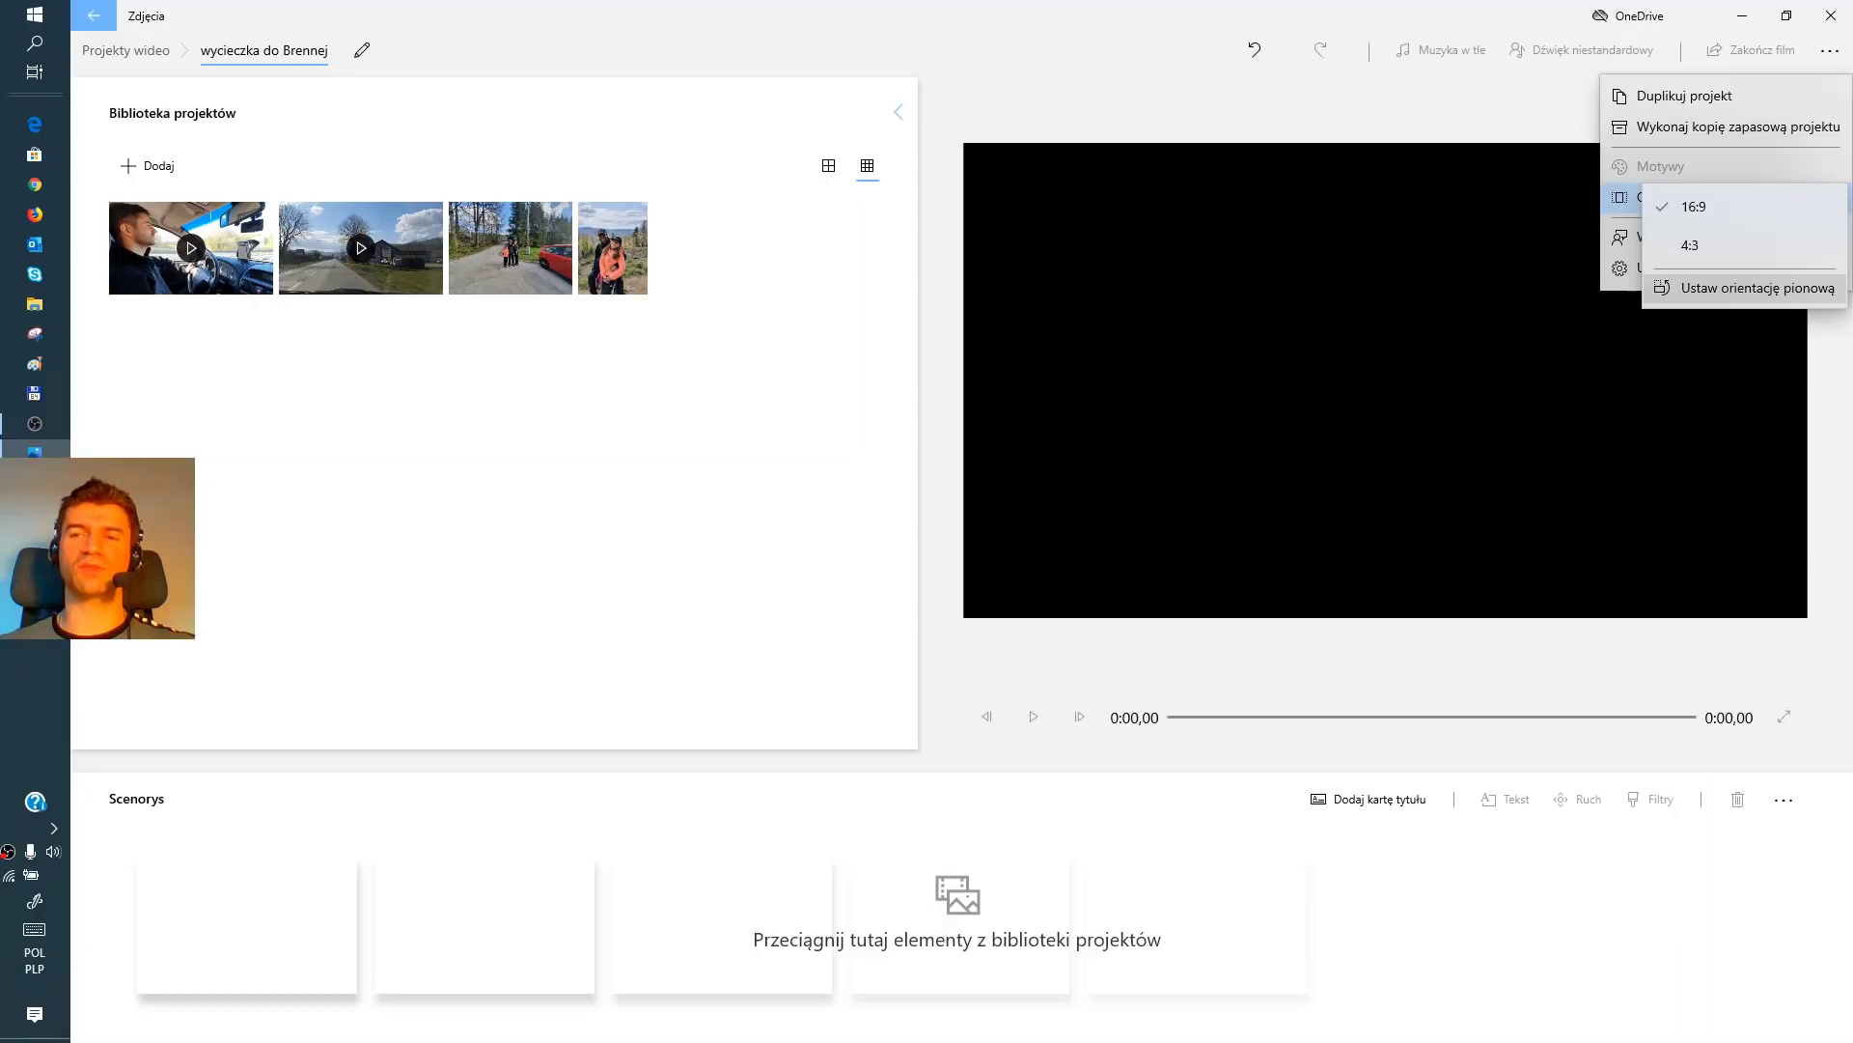
left_click(1744, 288)
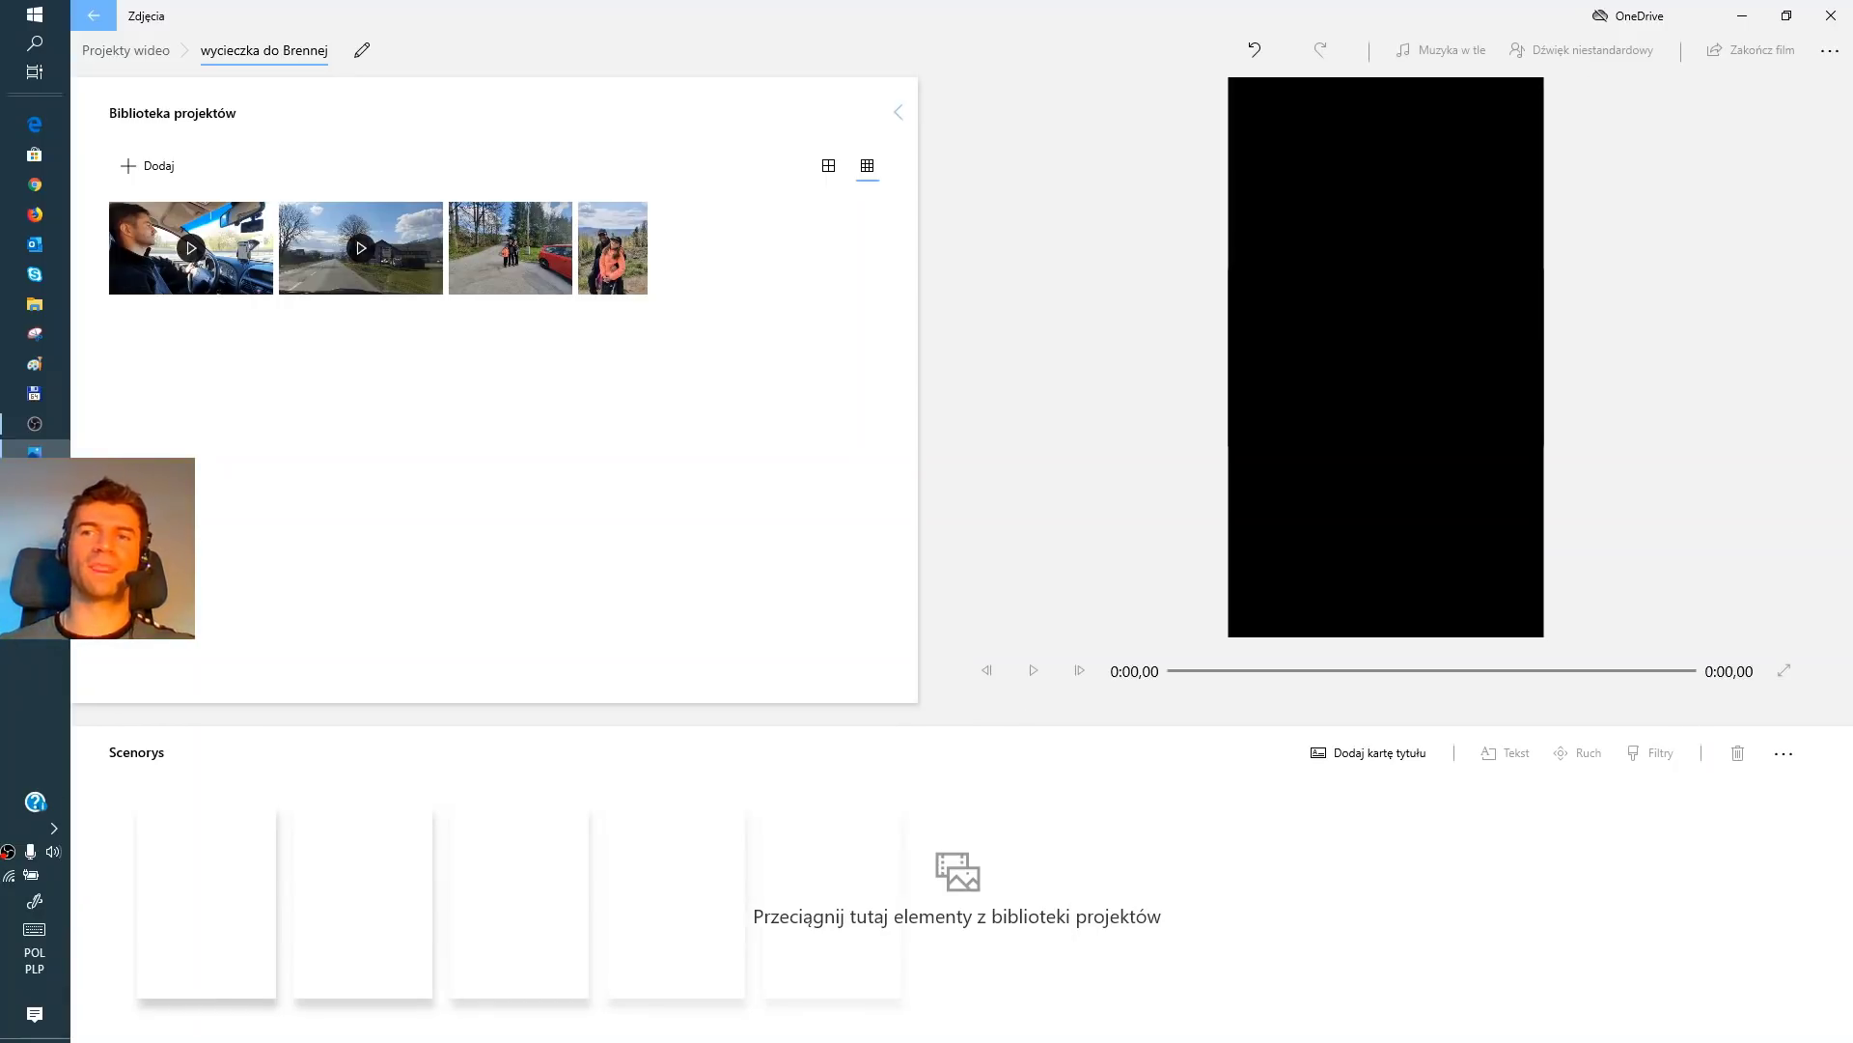
left_click(1830, 51)
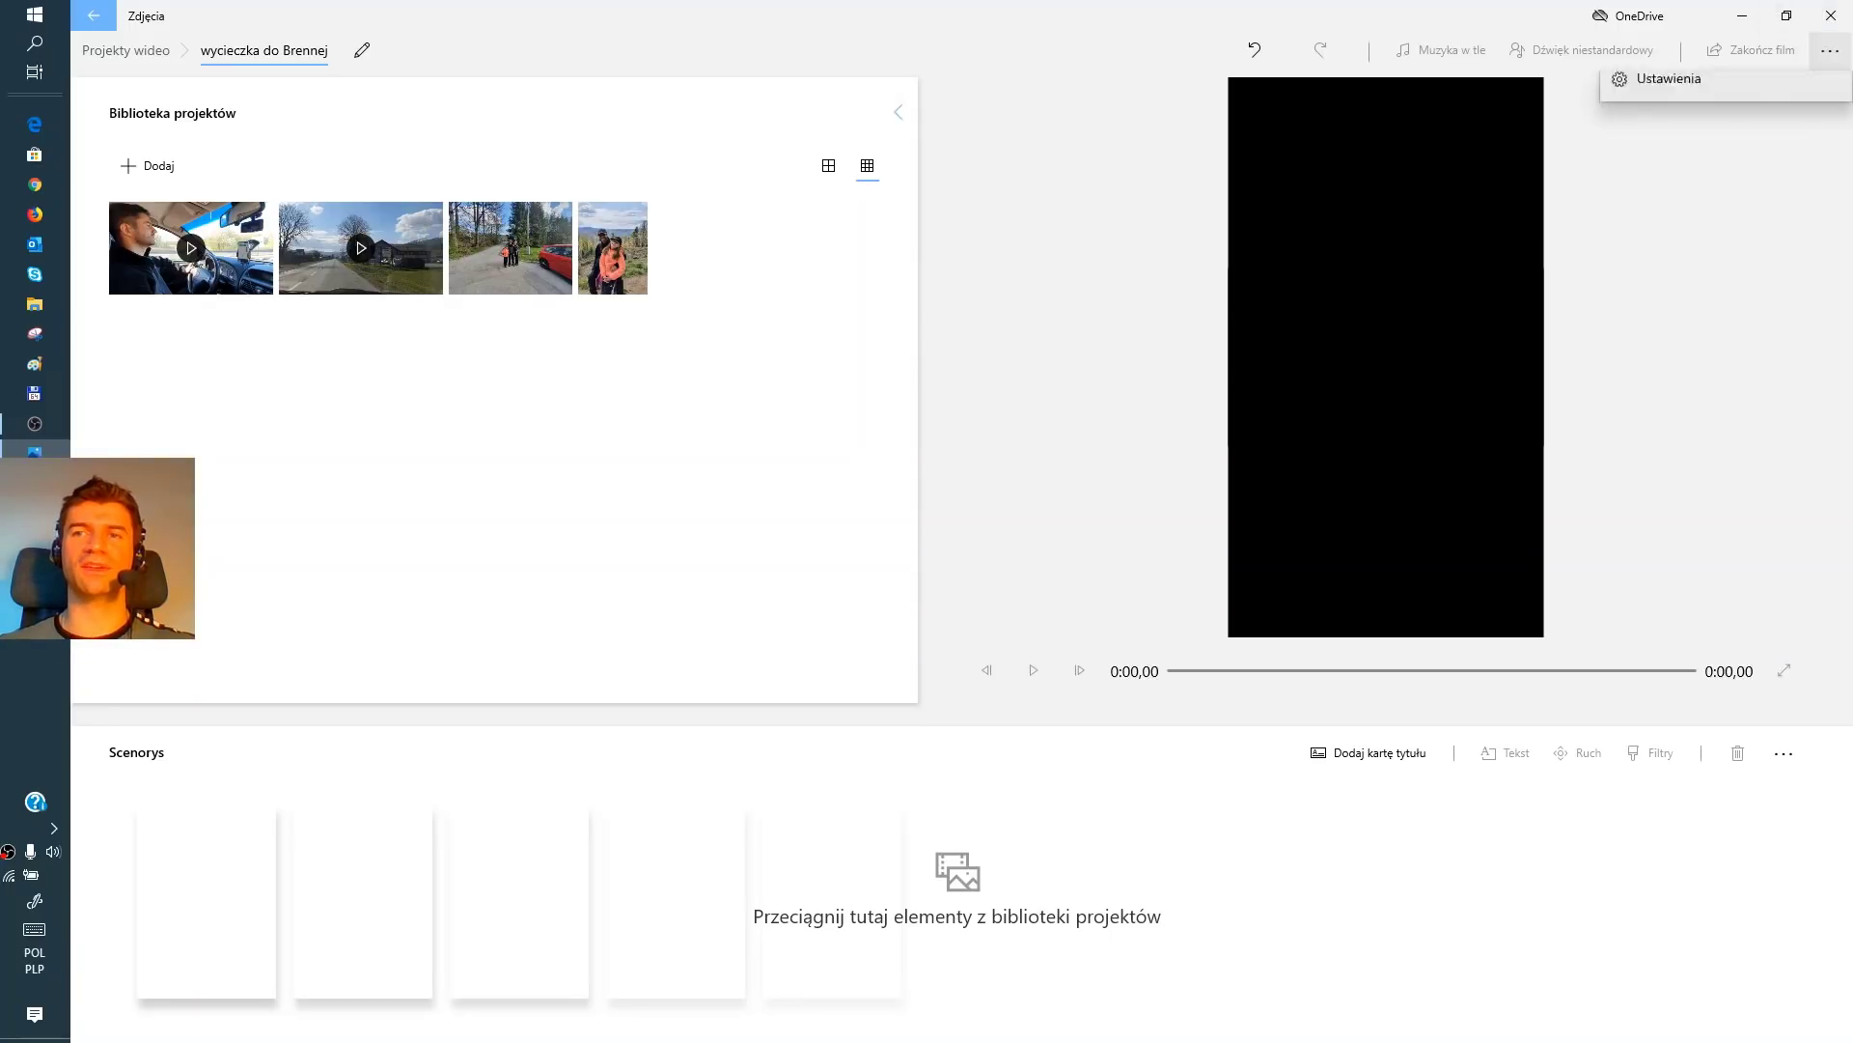
key("Right")
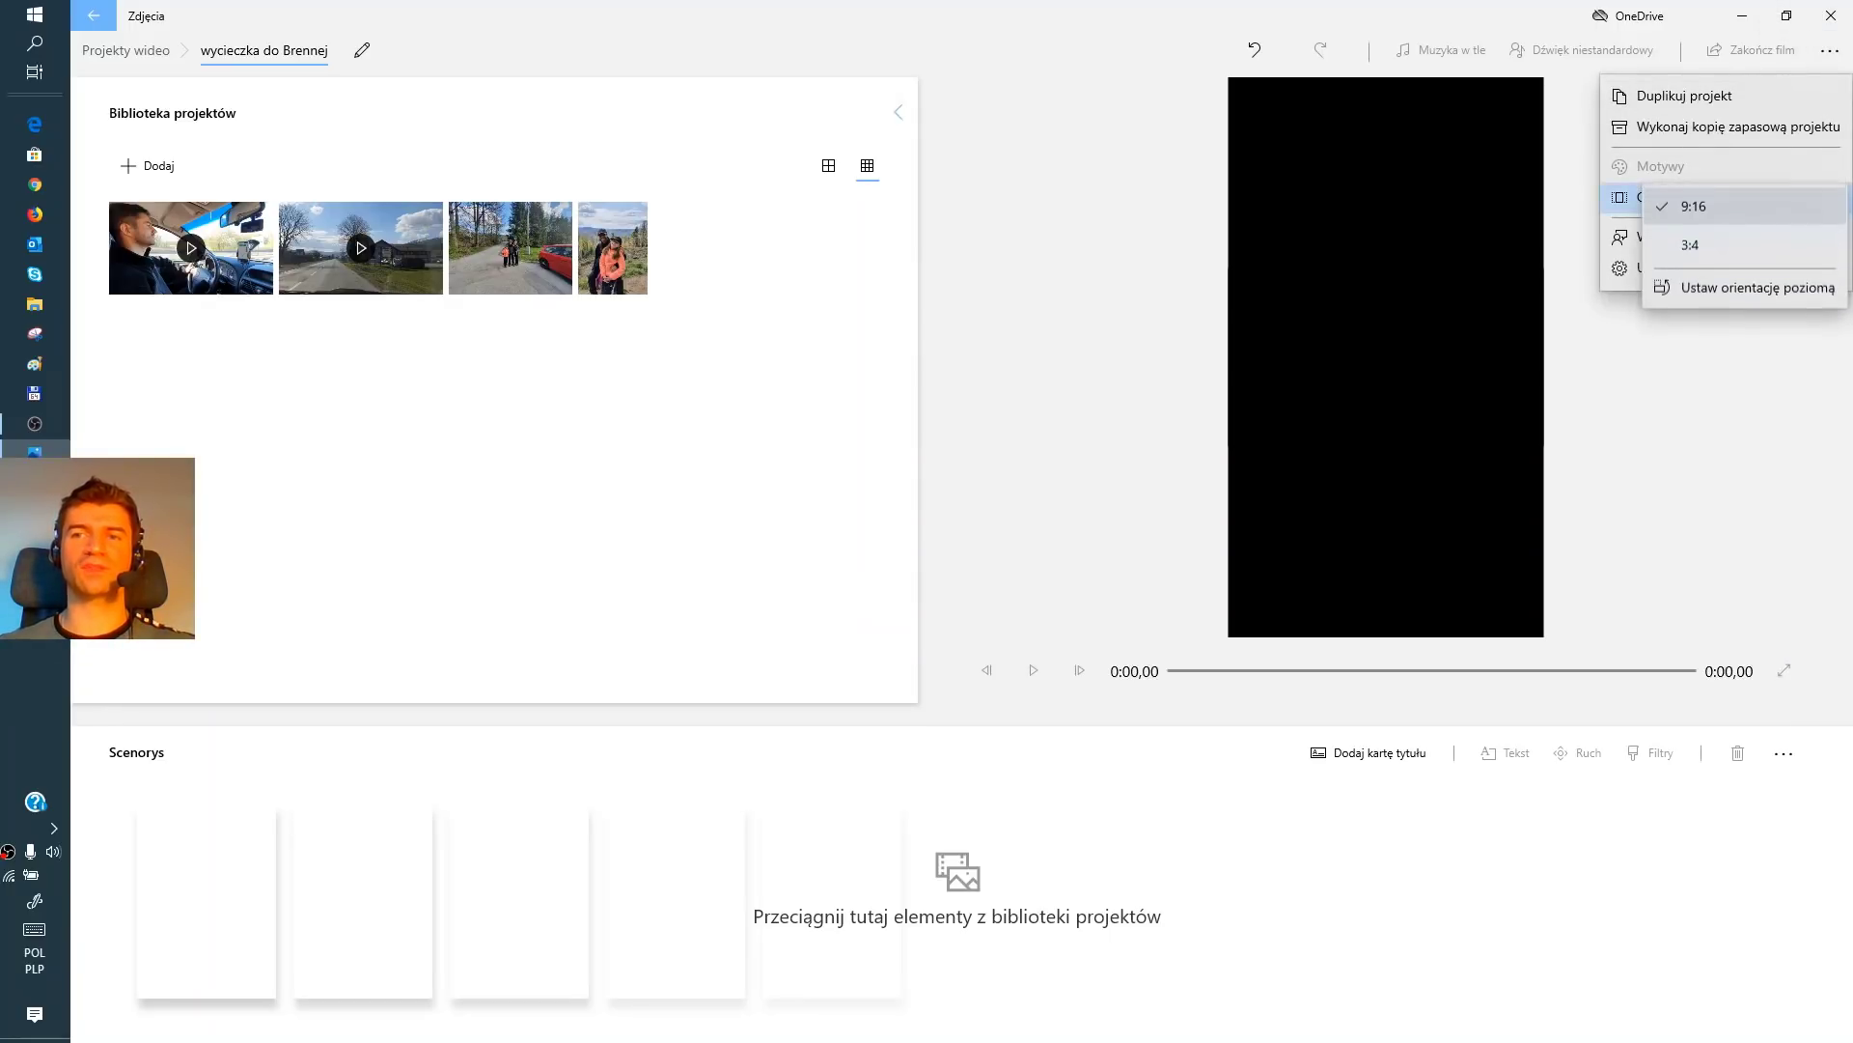
key("Down")
key("Down")
key("Return")
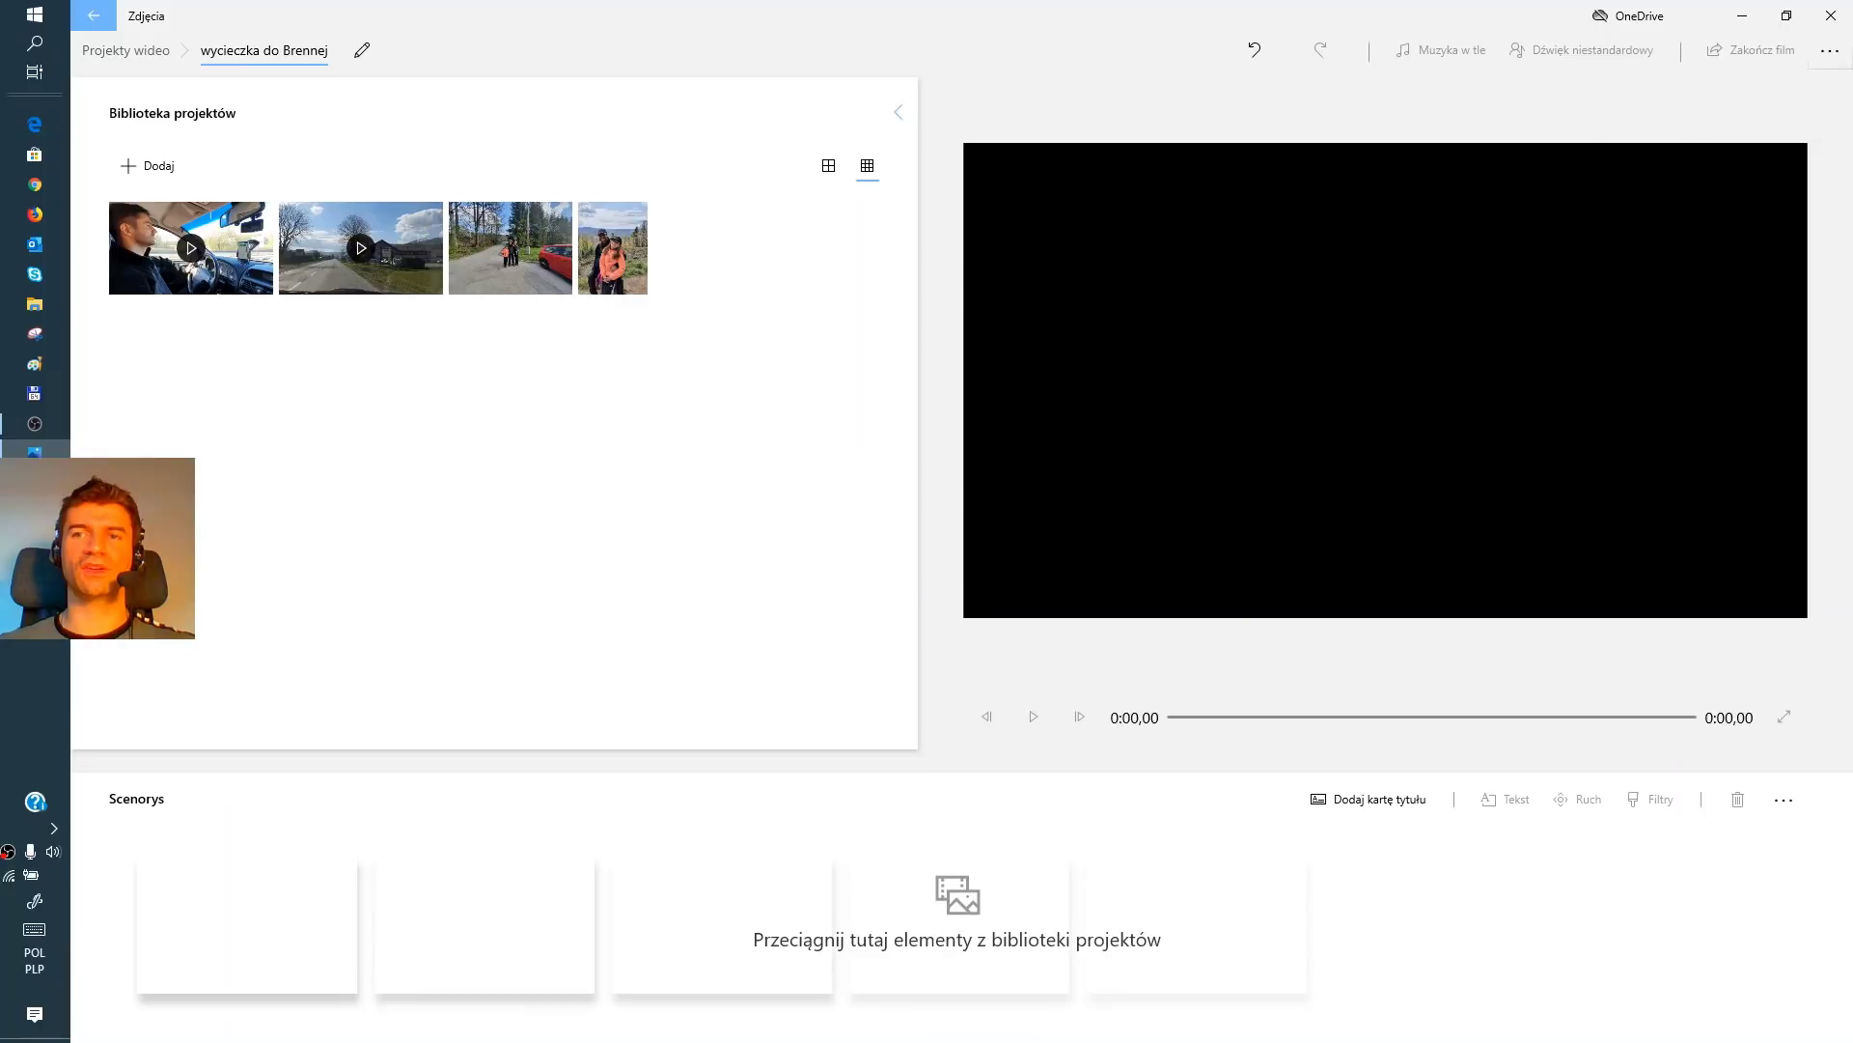
Try the 4:3 aspect ratio for the video project and set it back to 16:9
left_click(1830, 50)
left_click(1726, 197)
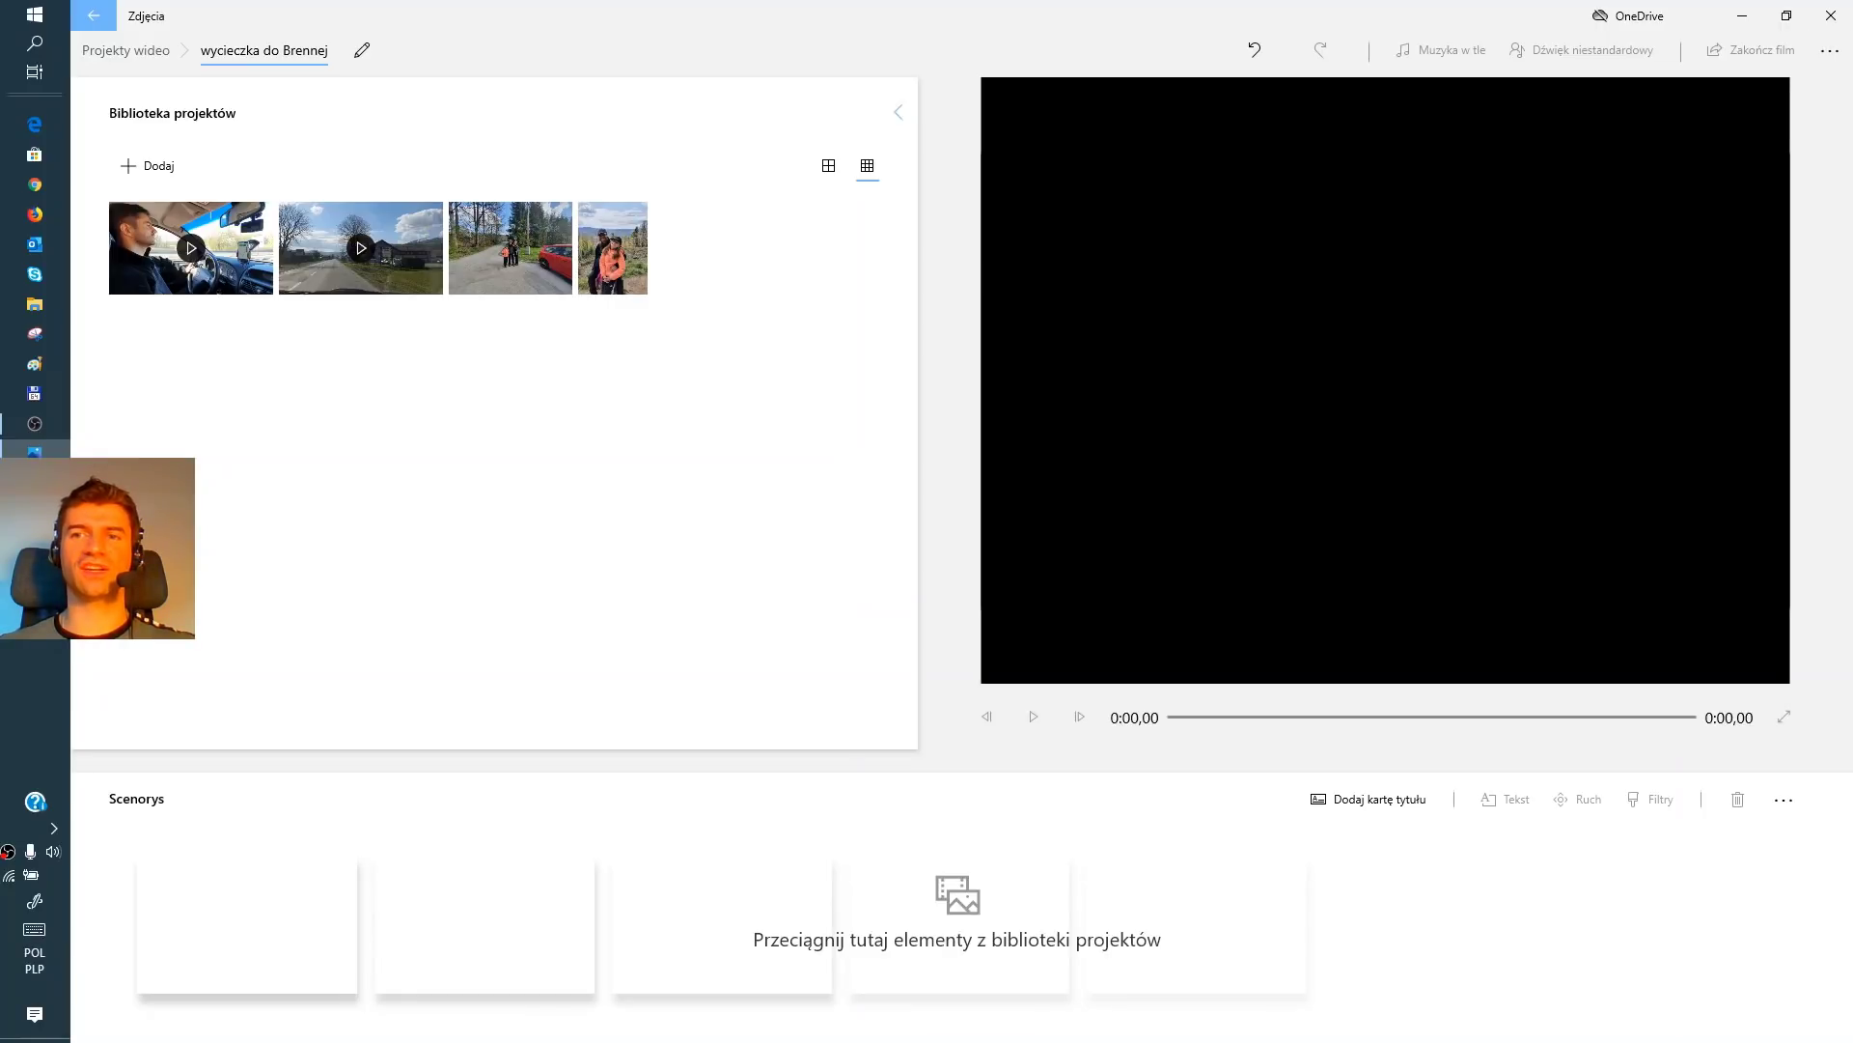
key("Return")
key("Down")
key("Down")
key("Right")
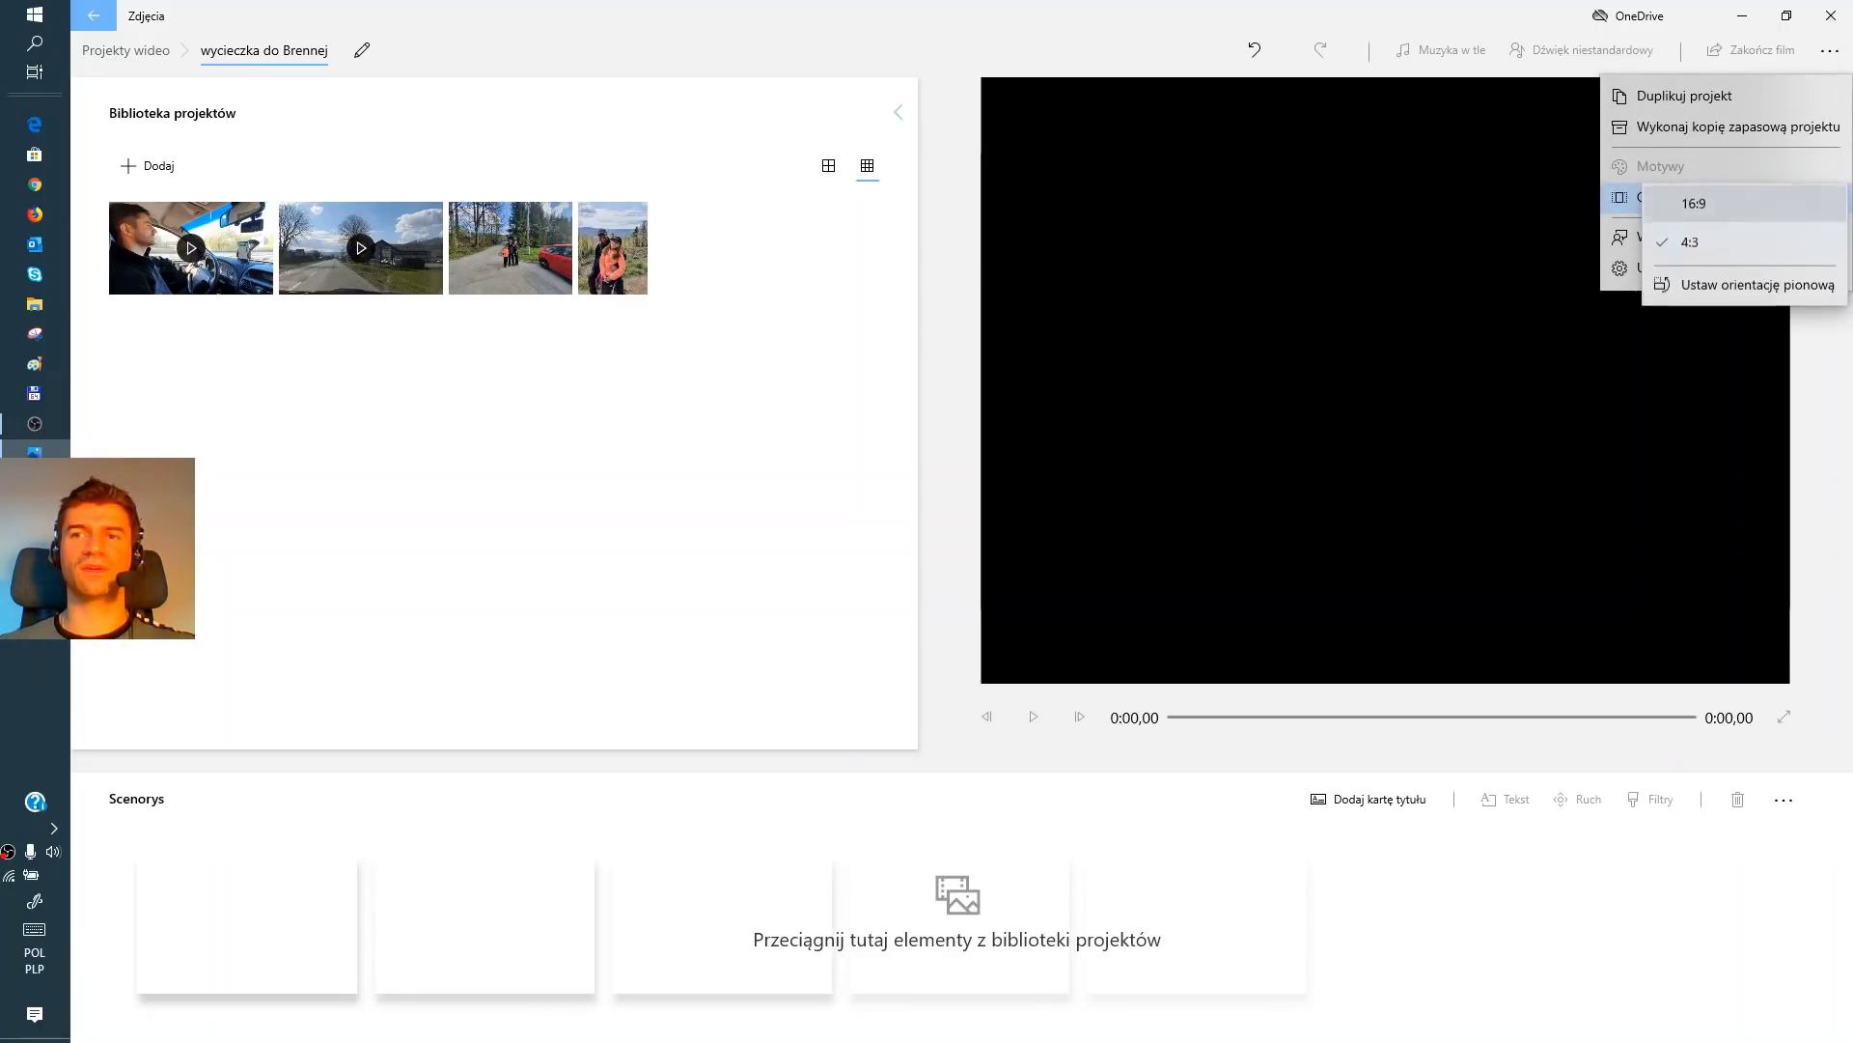
key("Return")
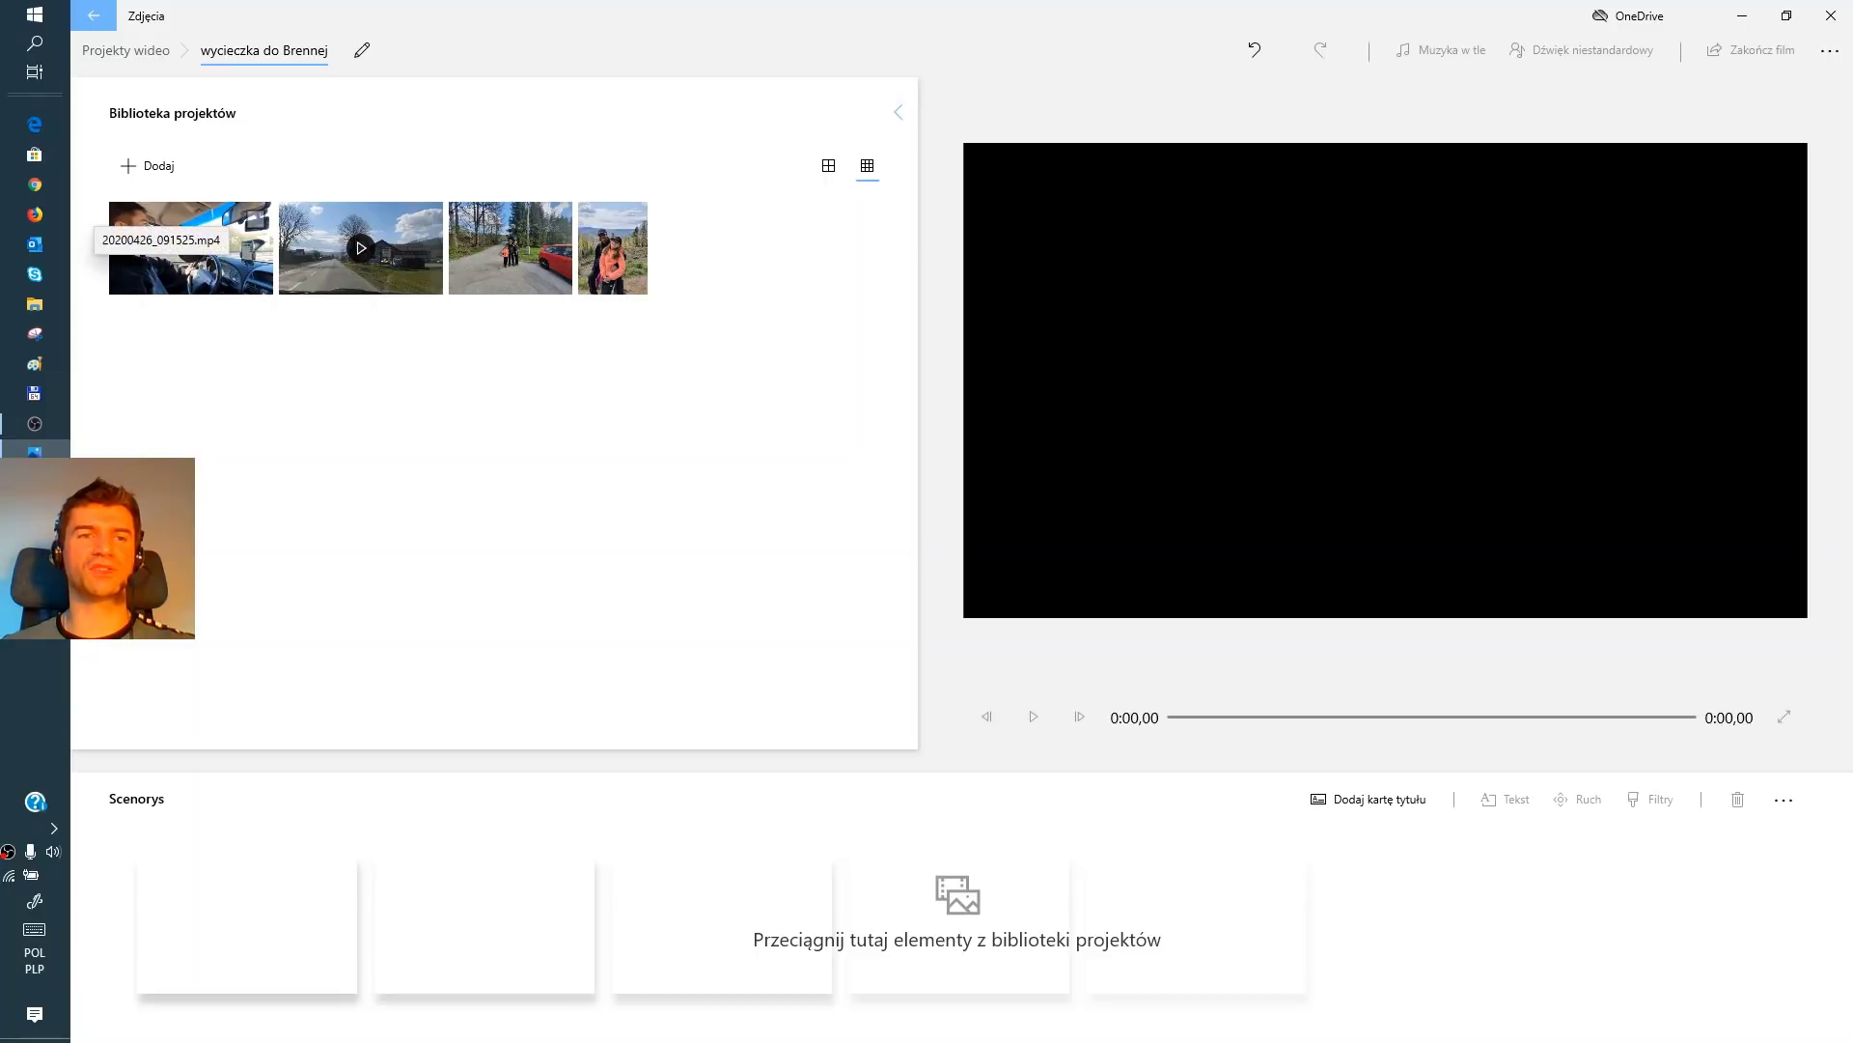
Place the two video clips and the two photos on the storyboard in their library order
left_click_drag(160, 275, 230, 917)
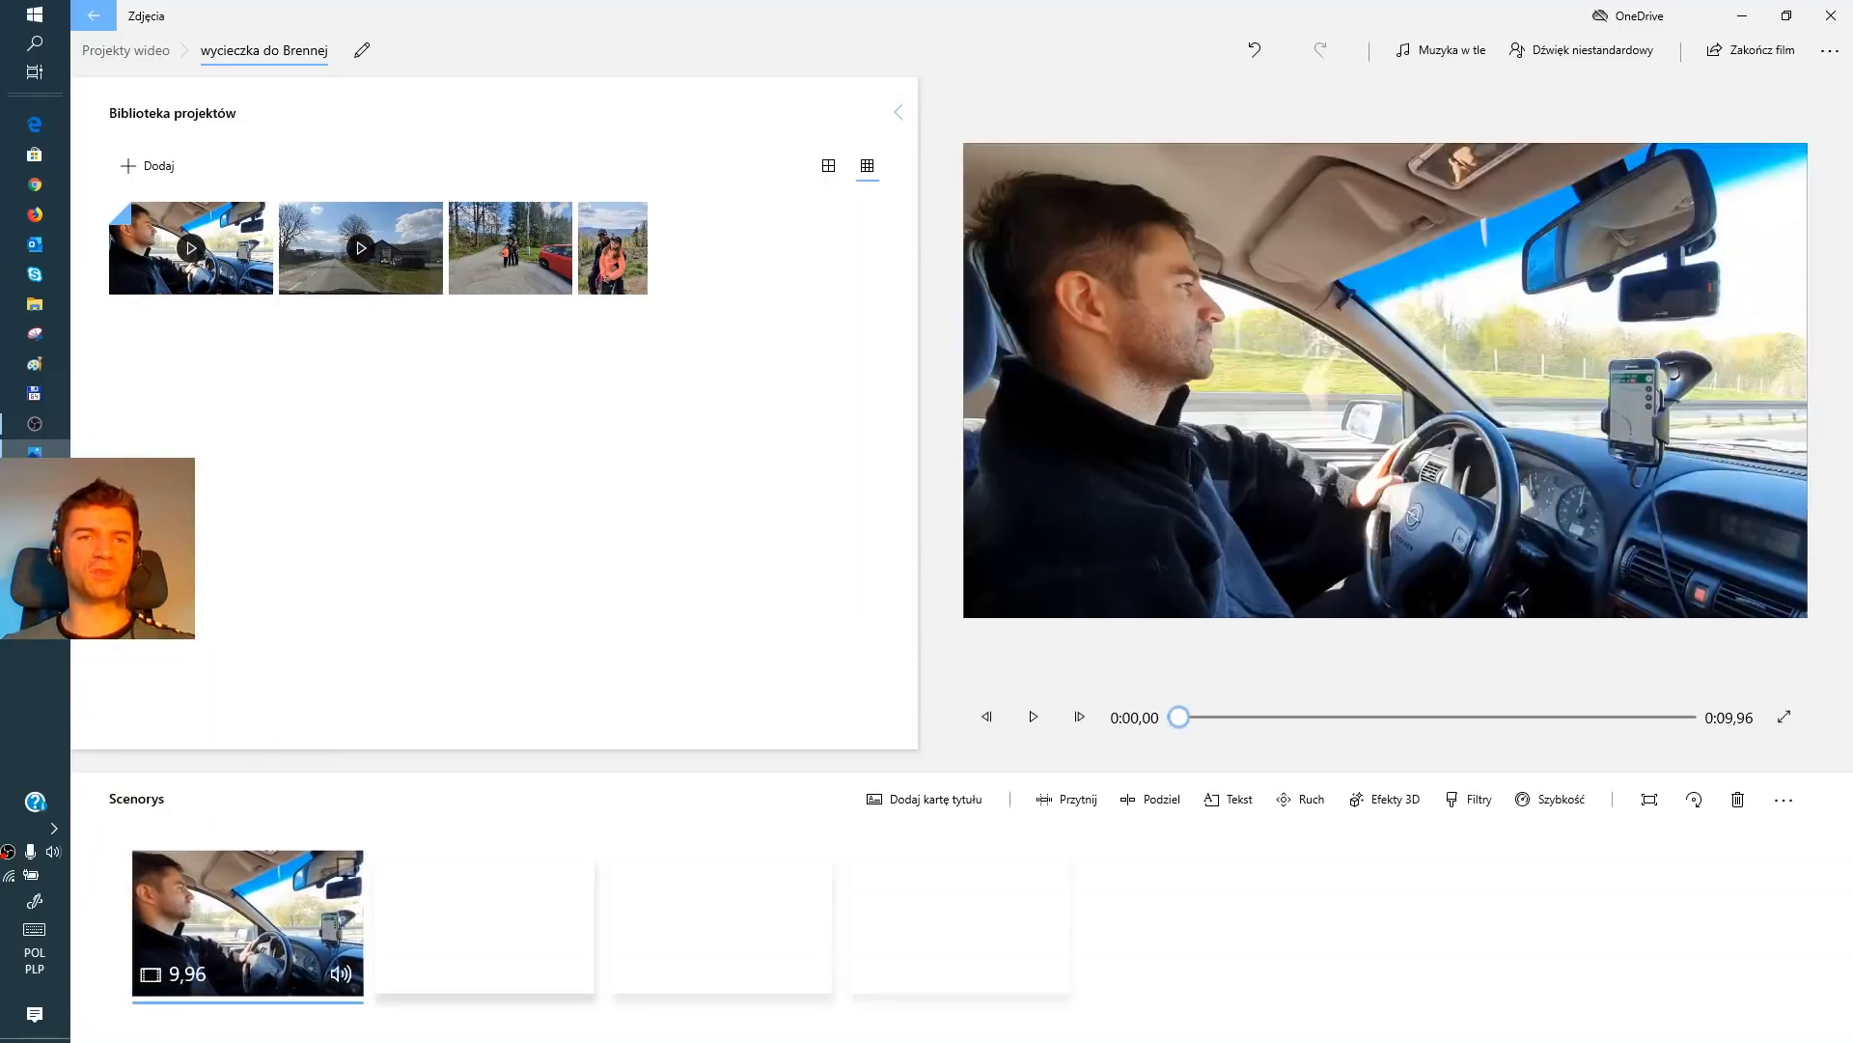
left_click_drag(358, 247, 488, 917)
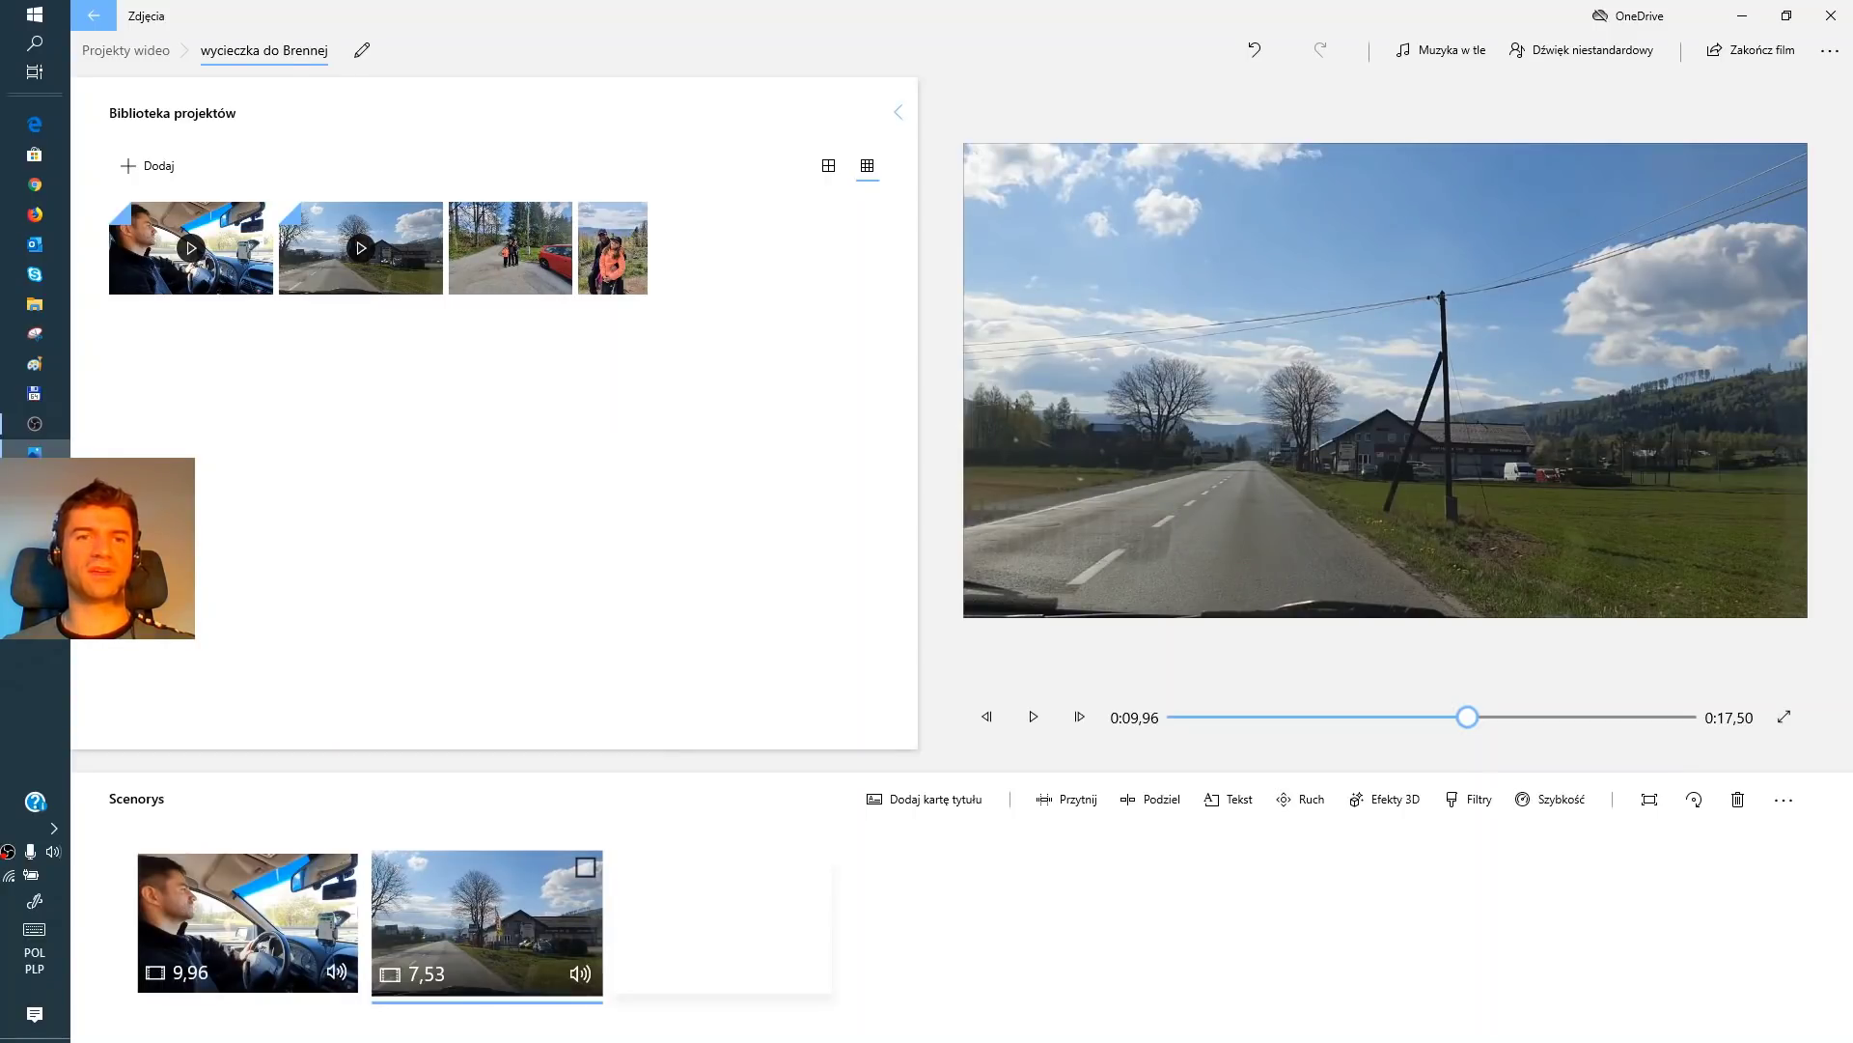
left_click_drag(509, 247, 726, 922)
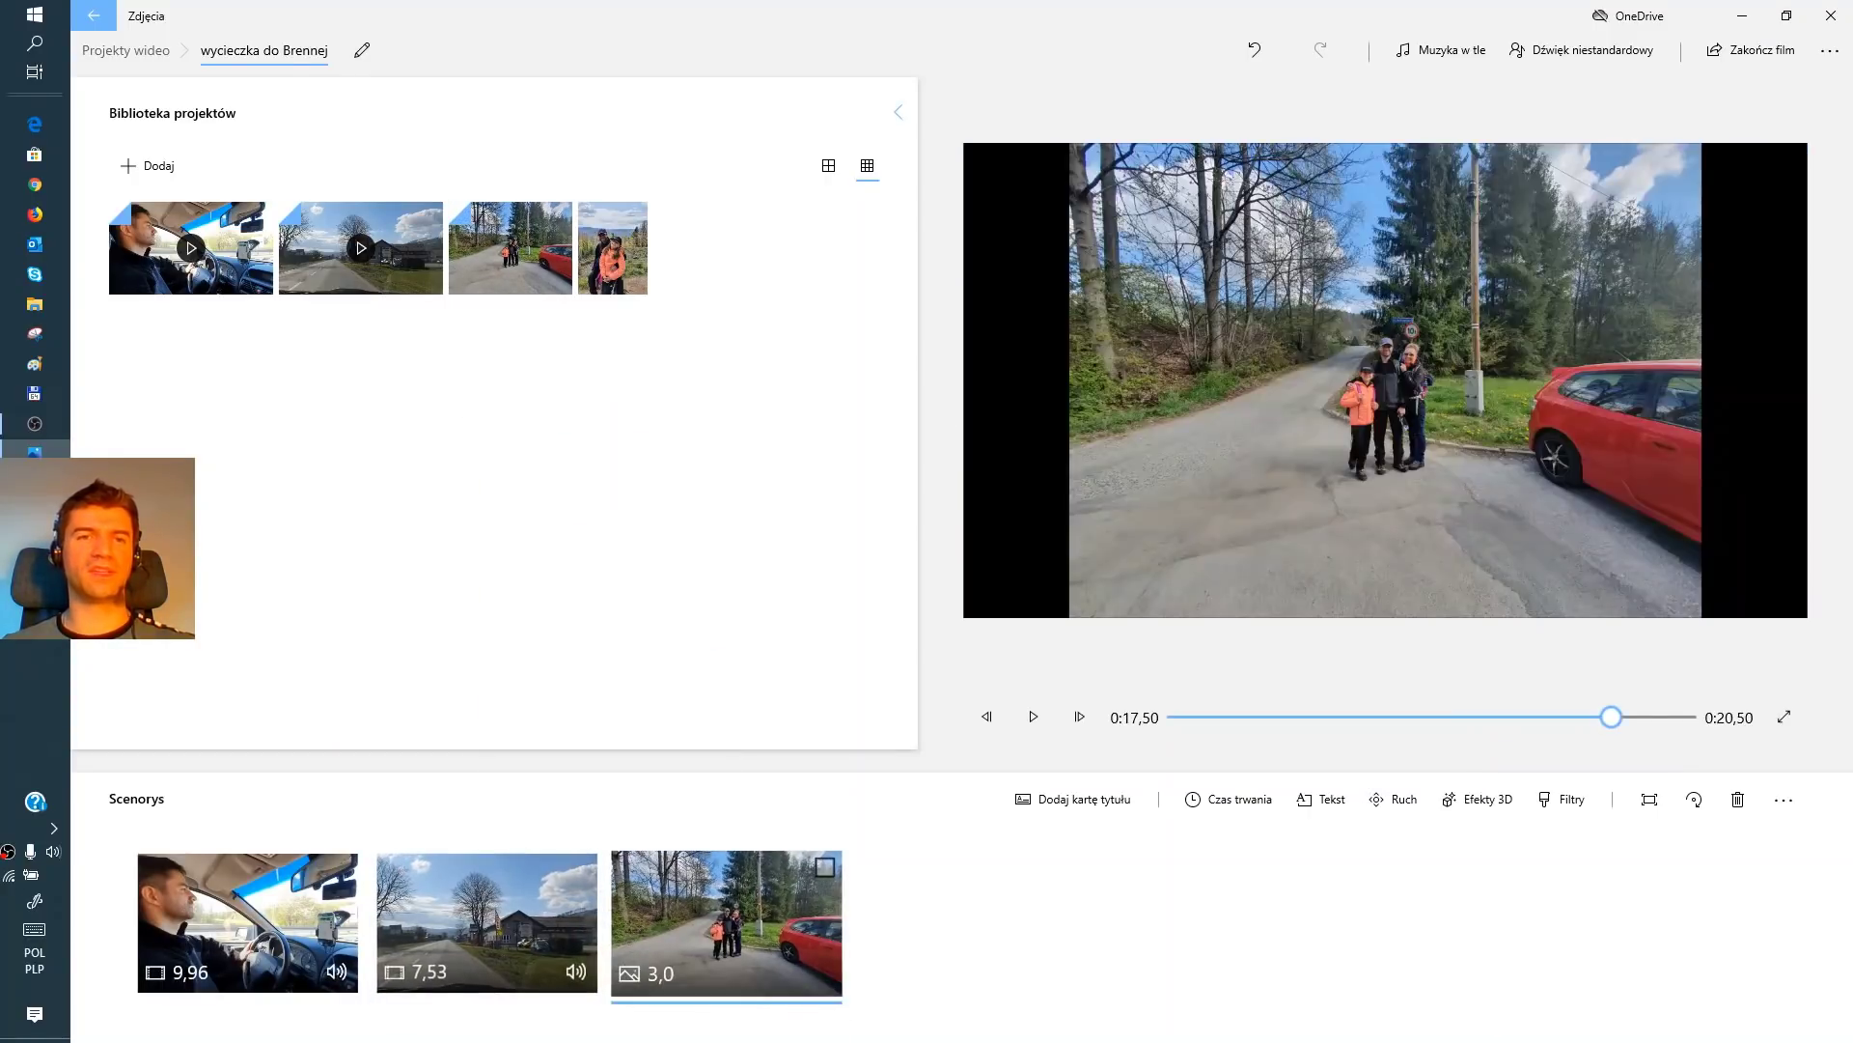
left_click_drag(613, 247, 966, 922)
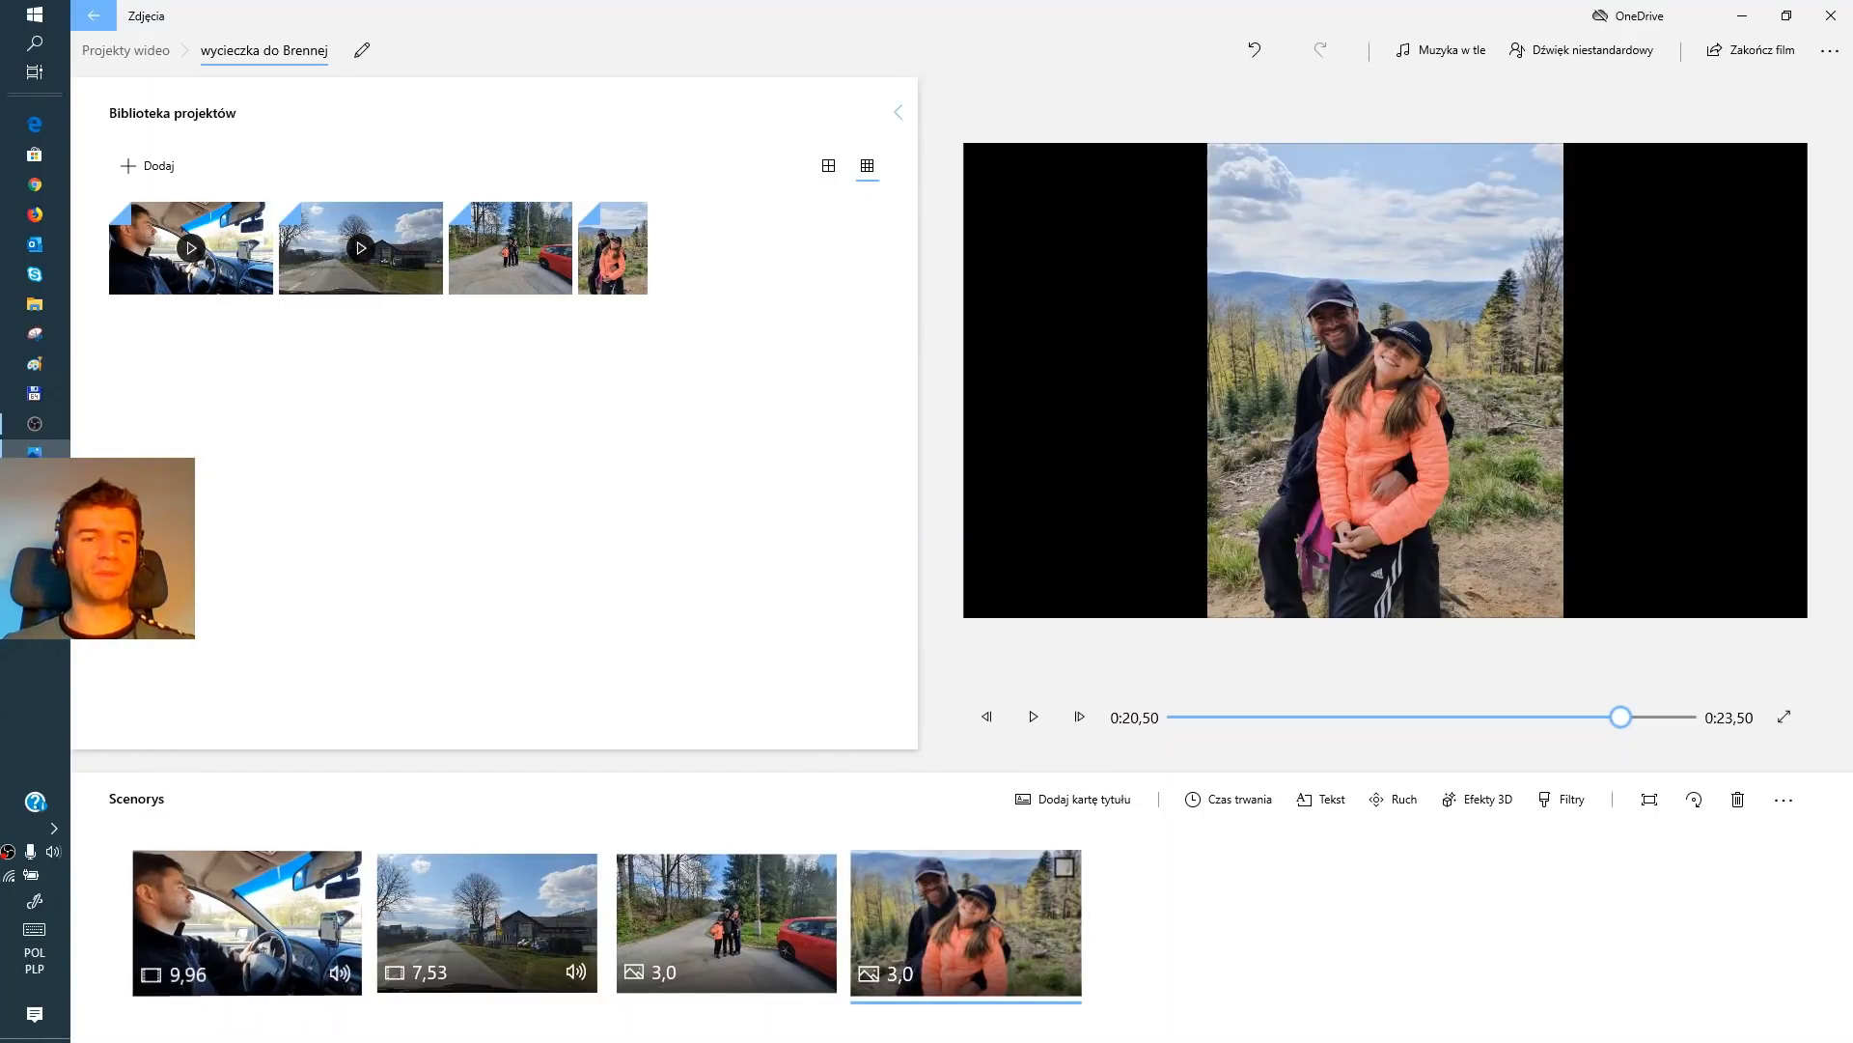
Play the film preview from the first storyboard clip
left_click(247, 922)
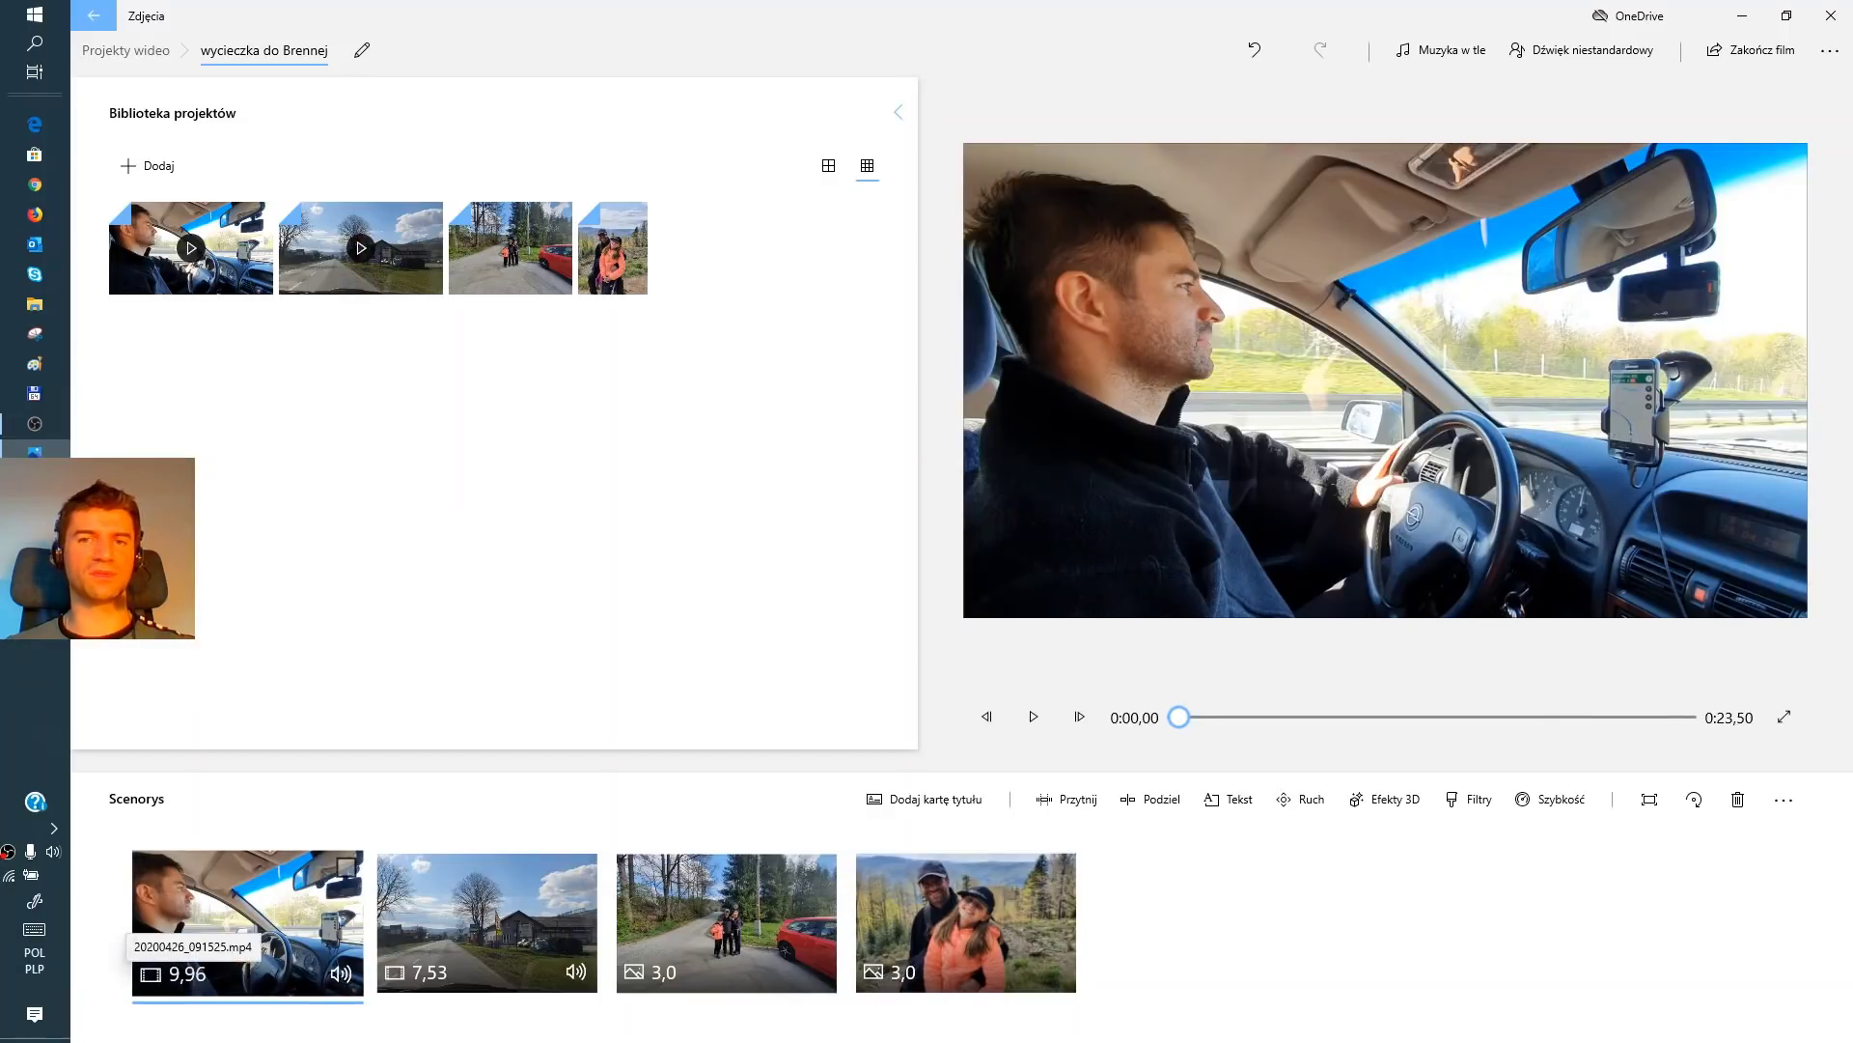
left_click(1033, 717)
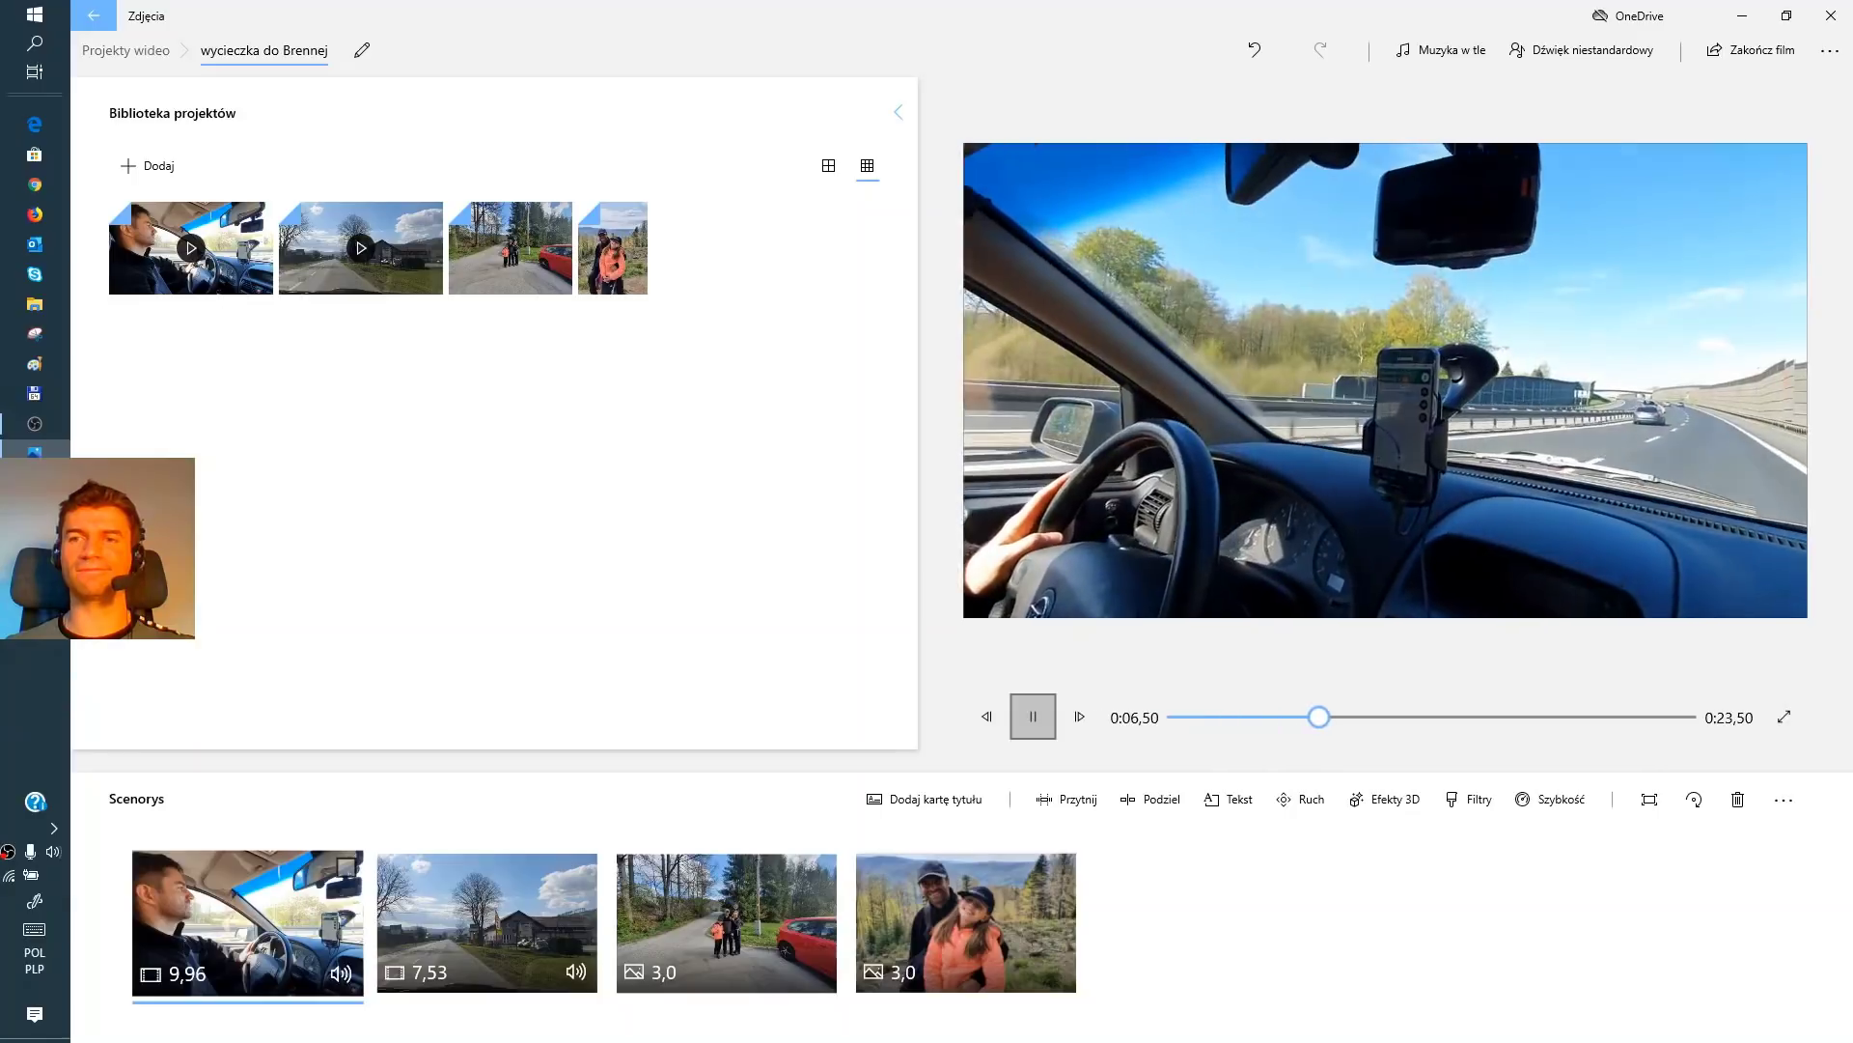
Pause the preview and trim the first driving clip to the 4-second section from 0:03,83 to 0:07,83
key("space")
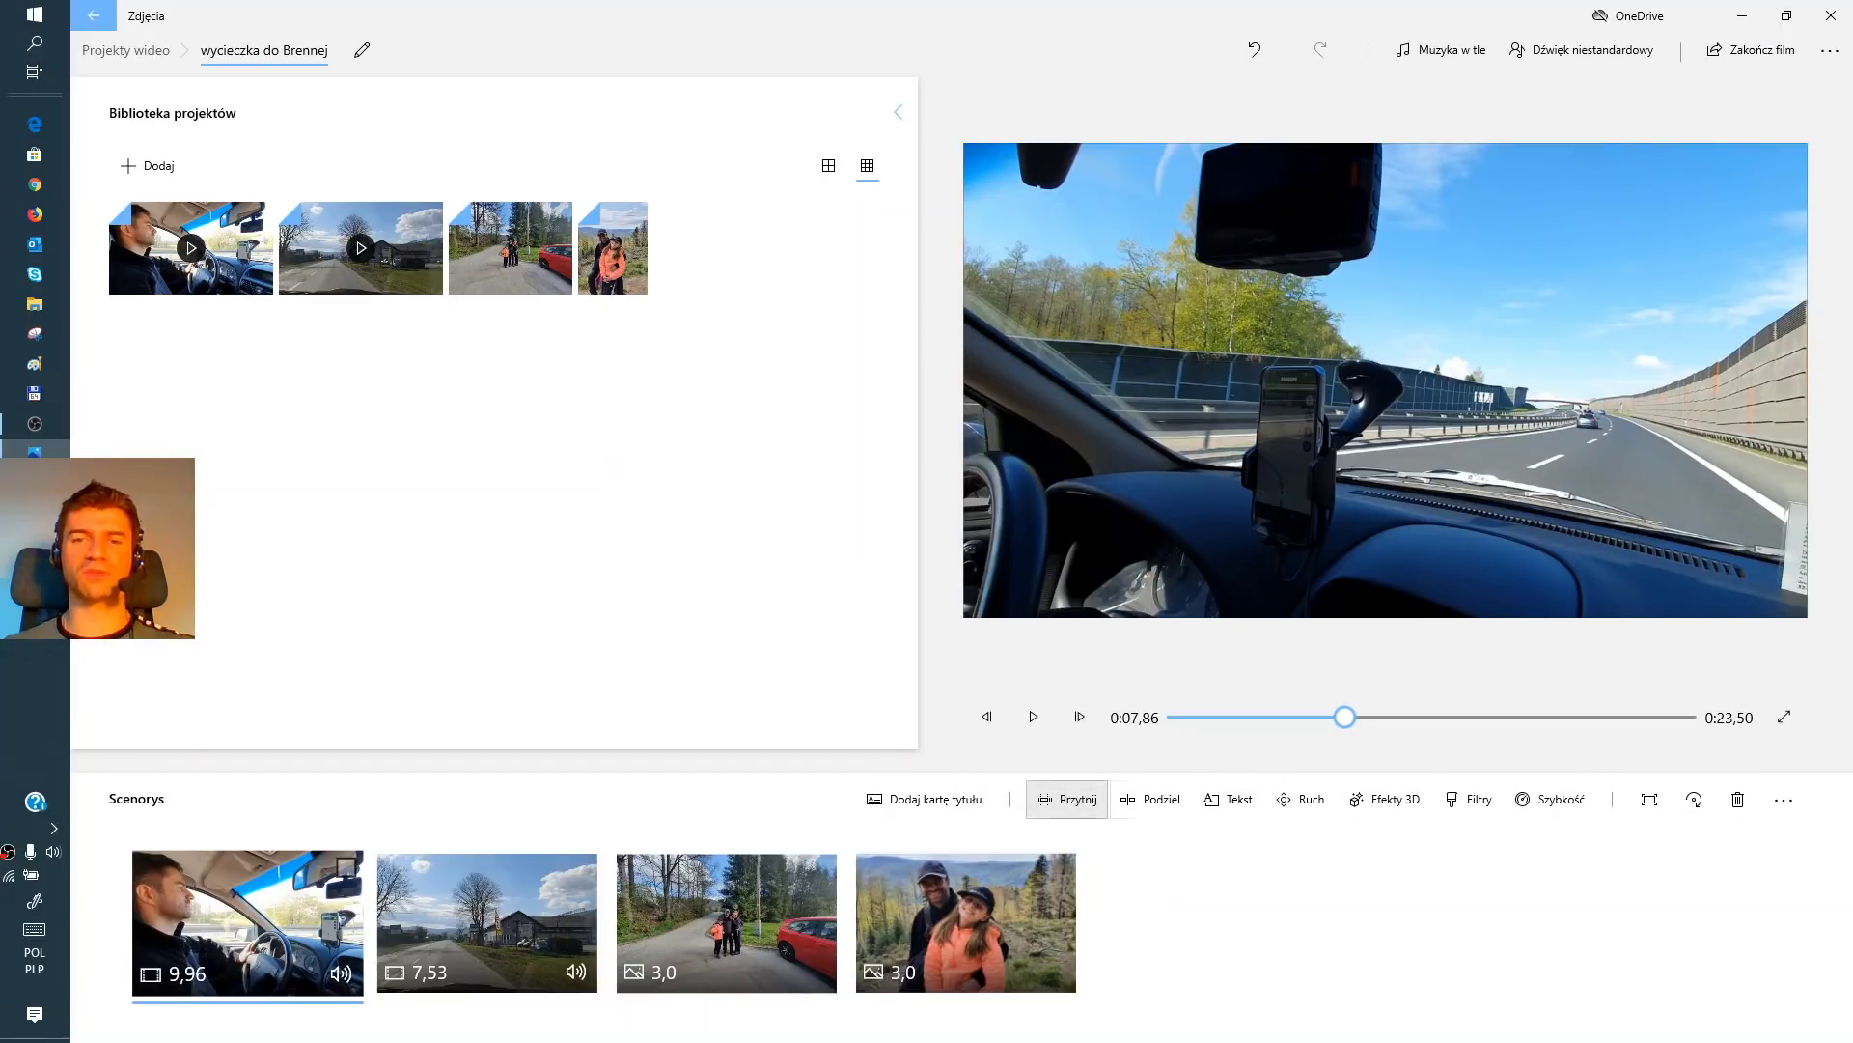
left_click(1066, 798)
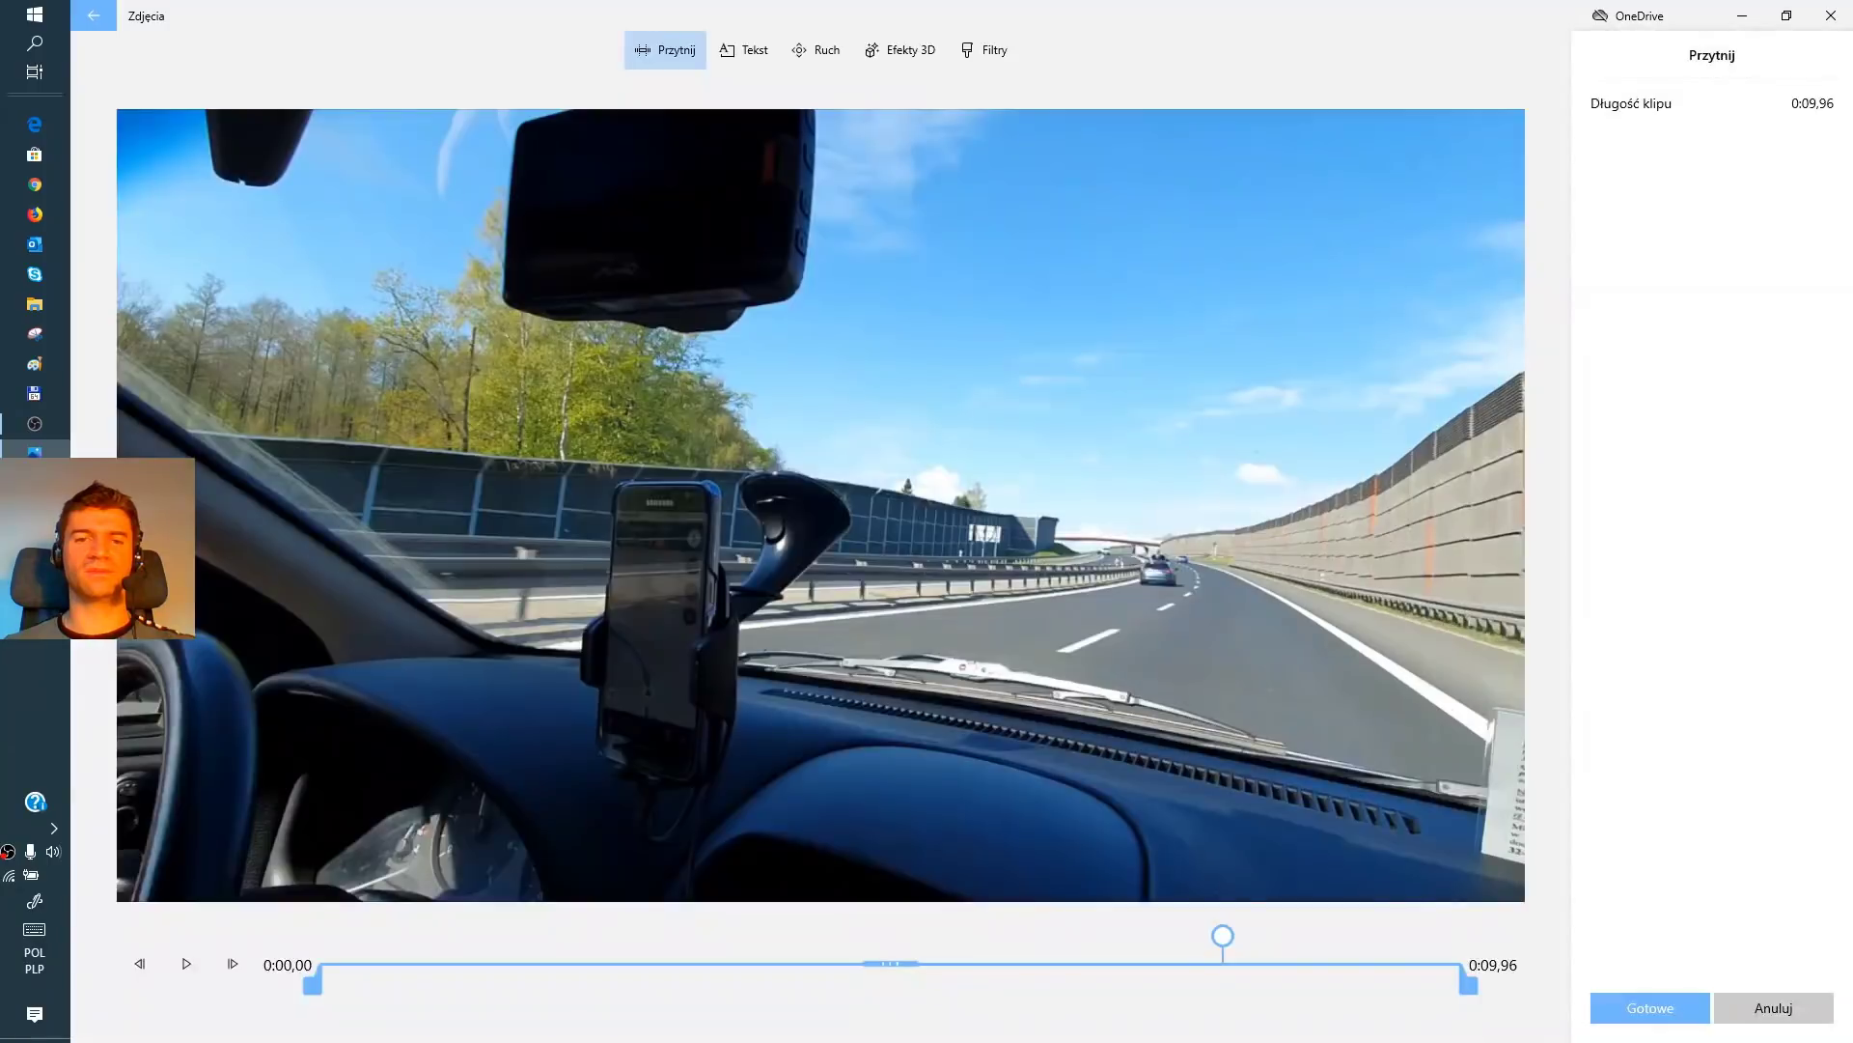
left_click_drag(313, 981, 752, 981)
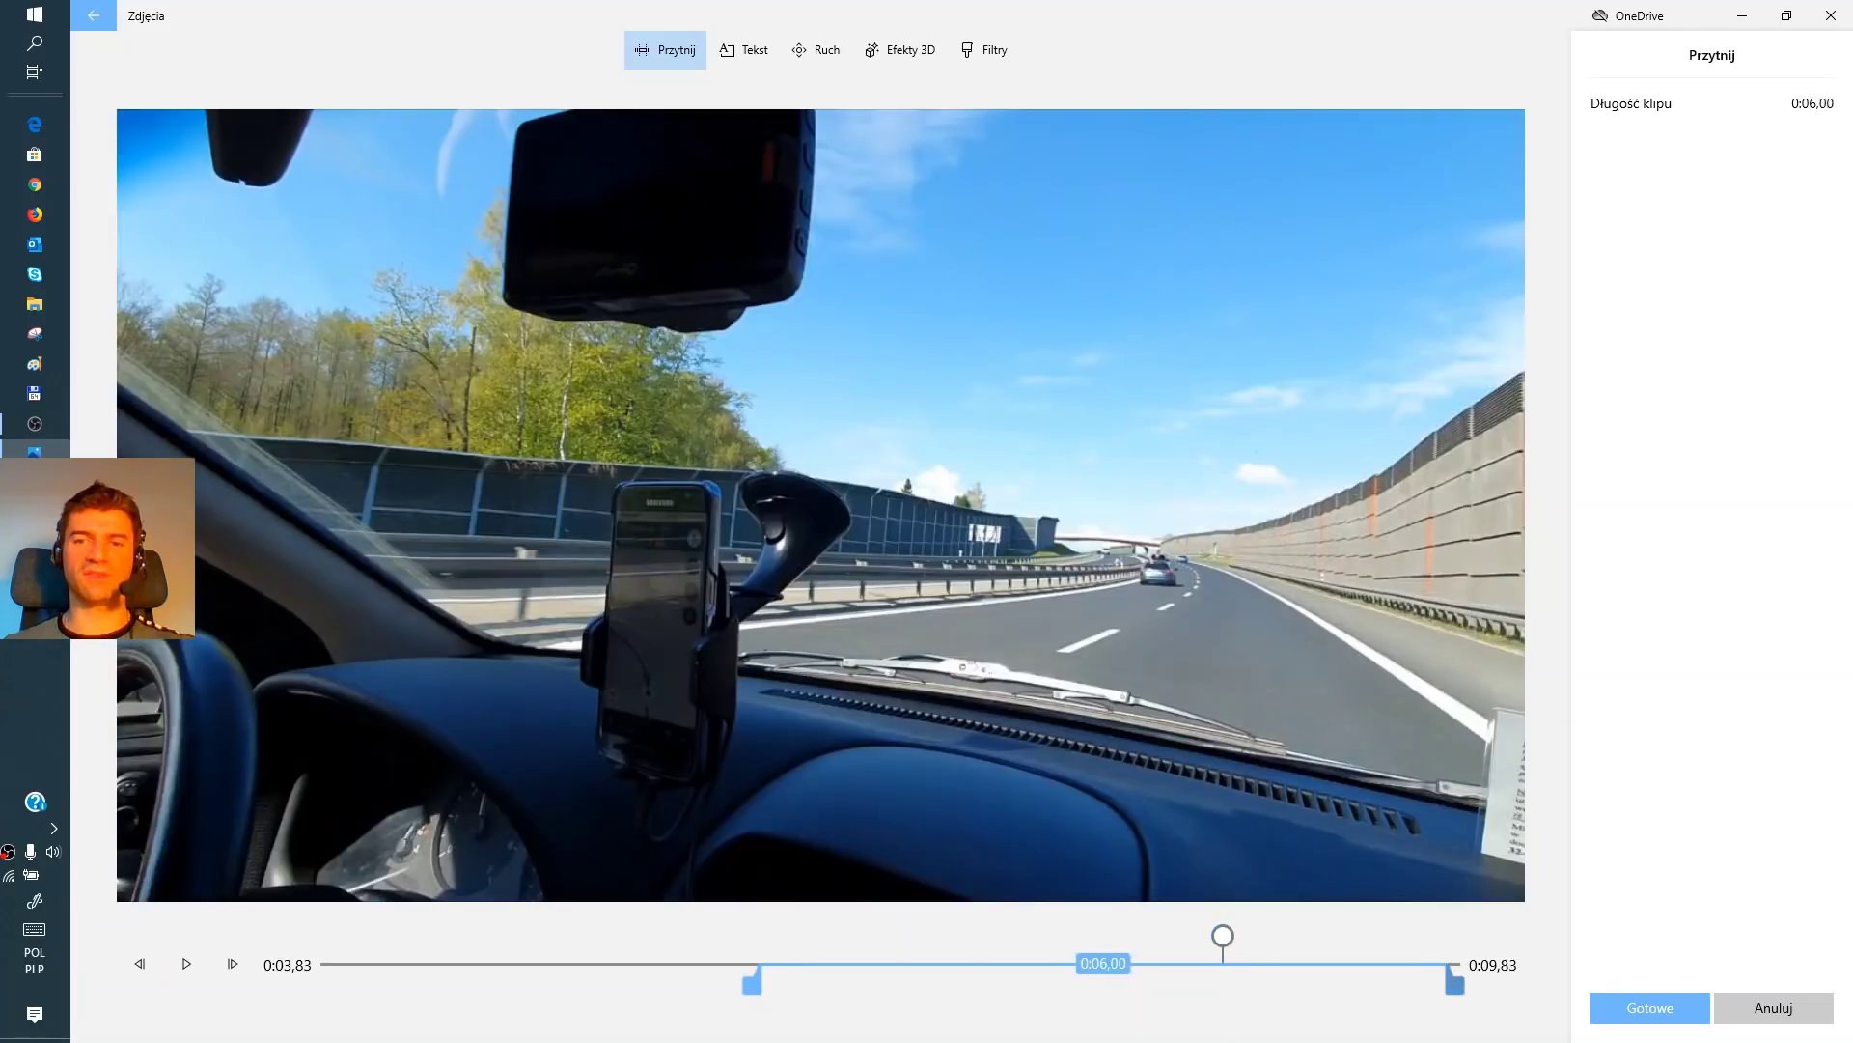
left_click_drag(1454, 982, 1224, 981)
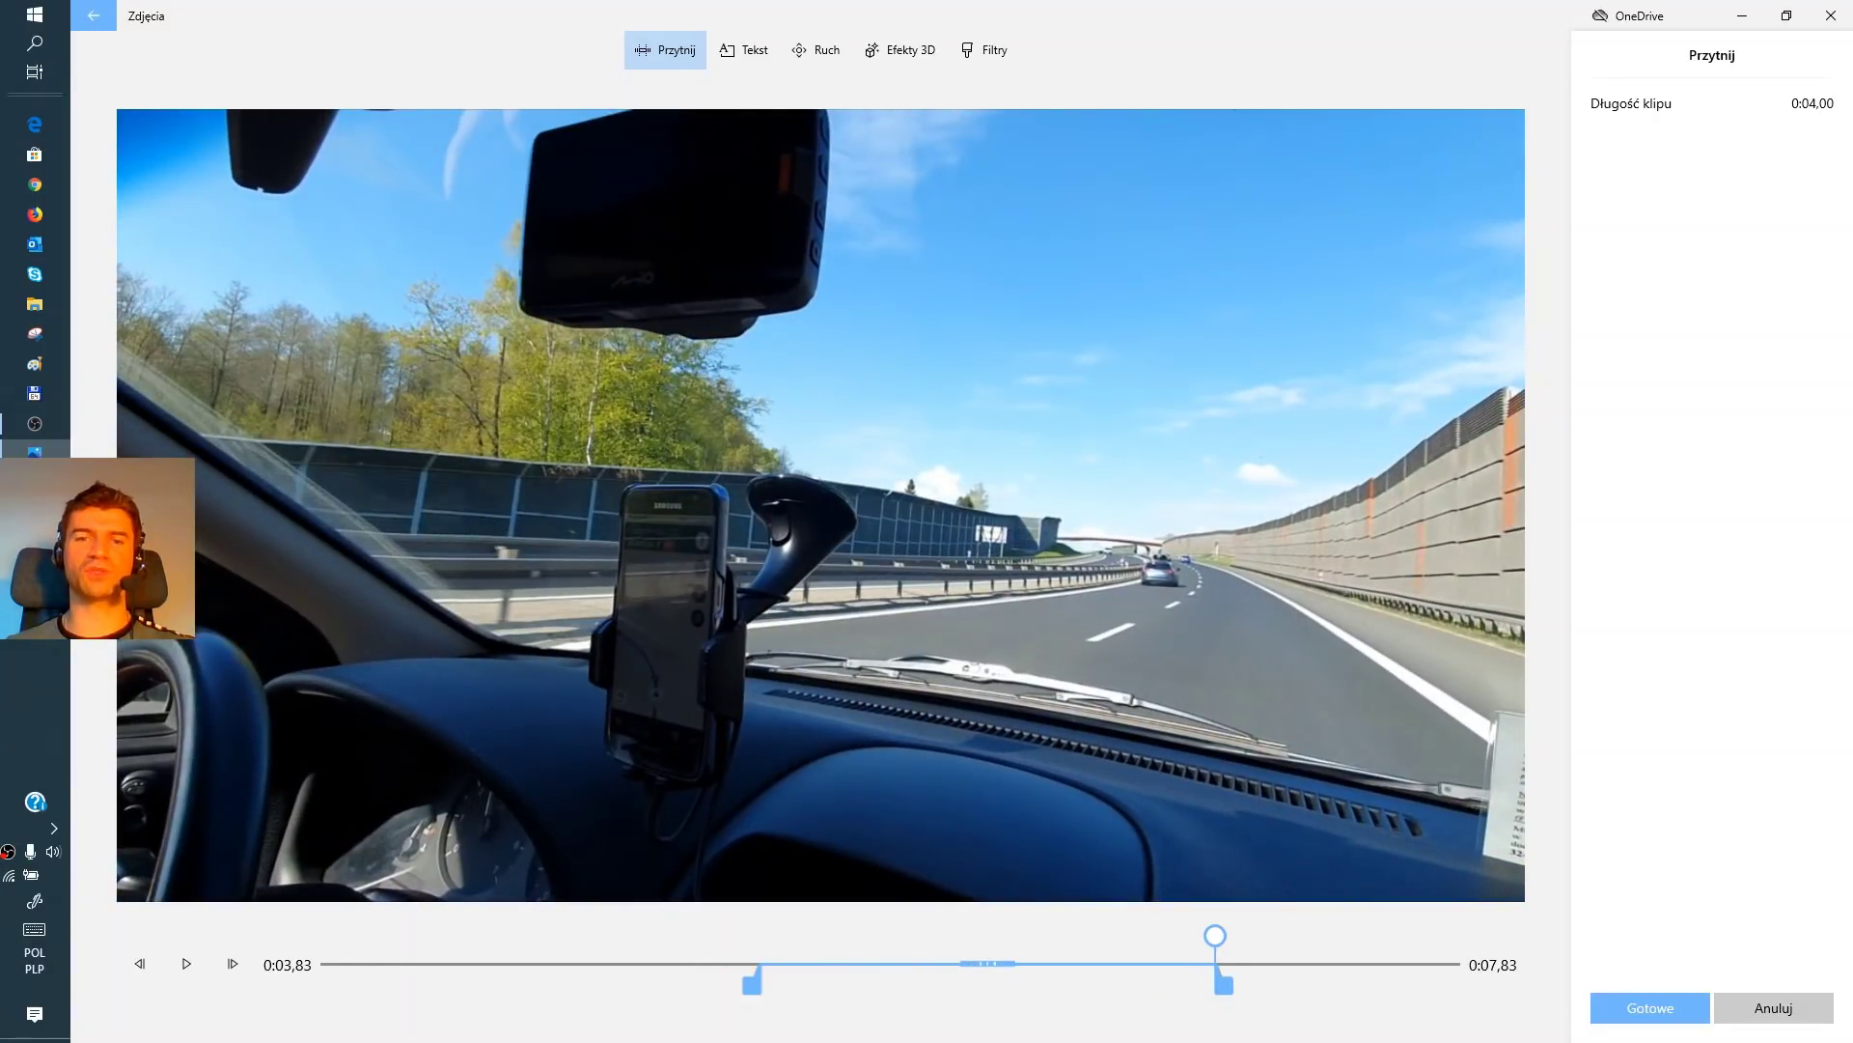
left_click(1649, 1007)
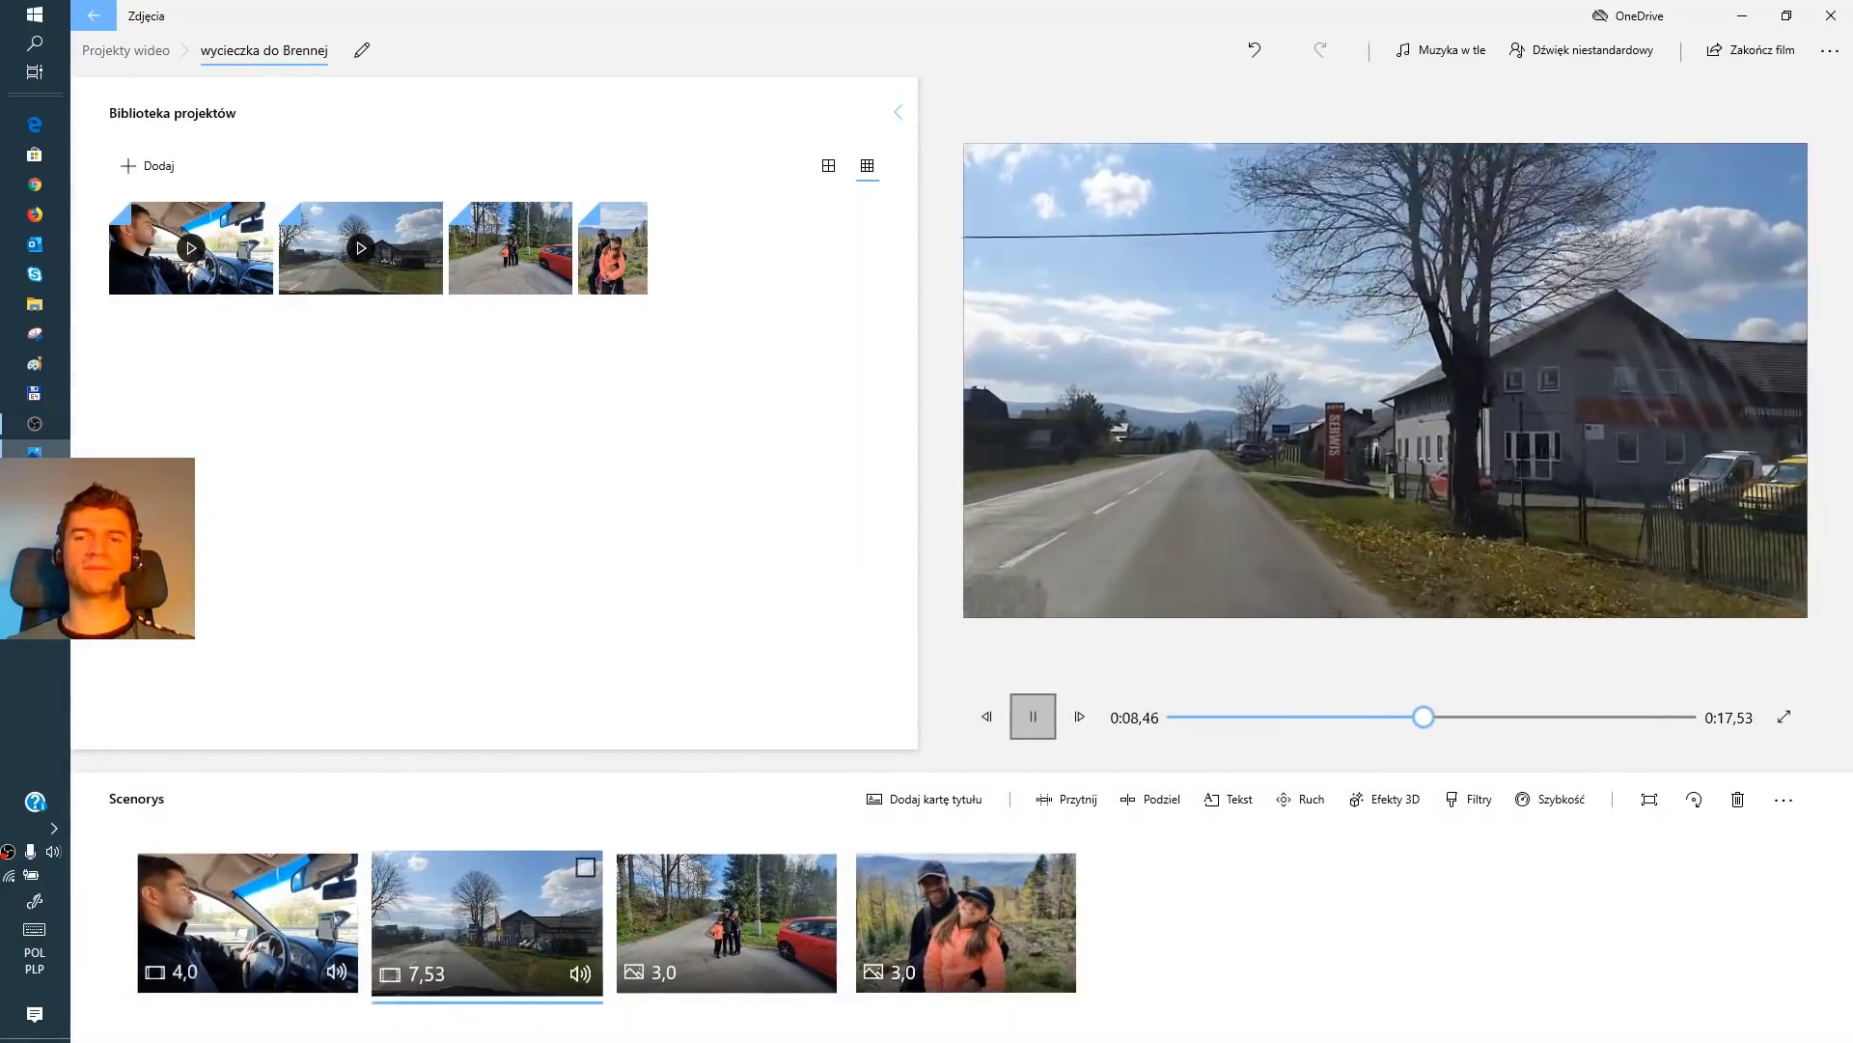
Play the trimmed first clip in the film preview from its beginning
left_click(1032, 716)
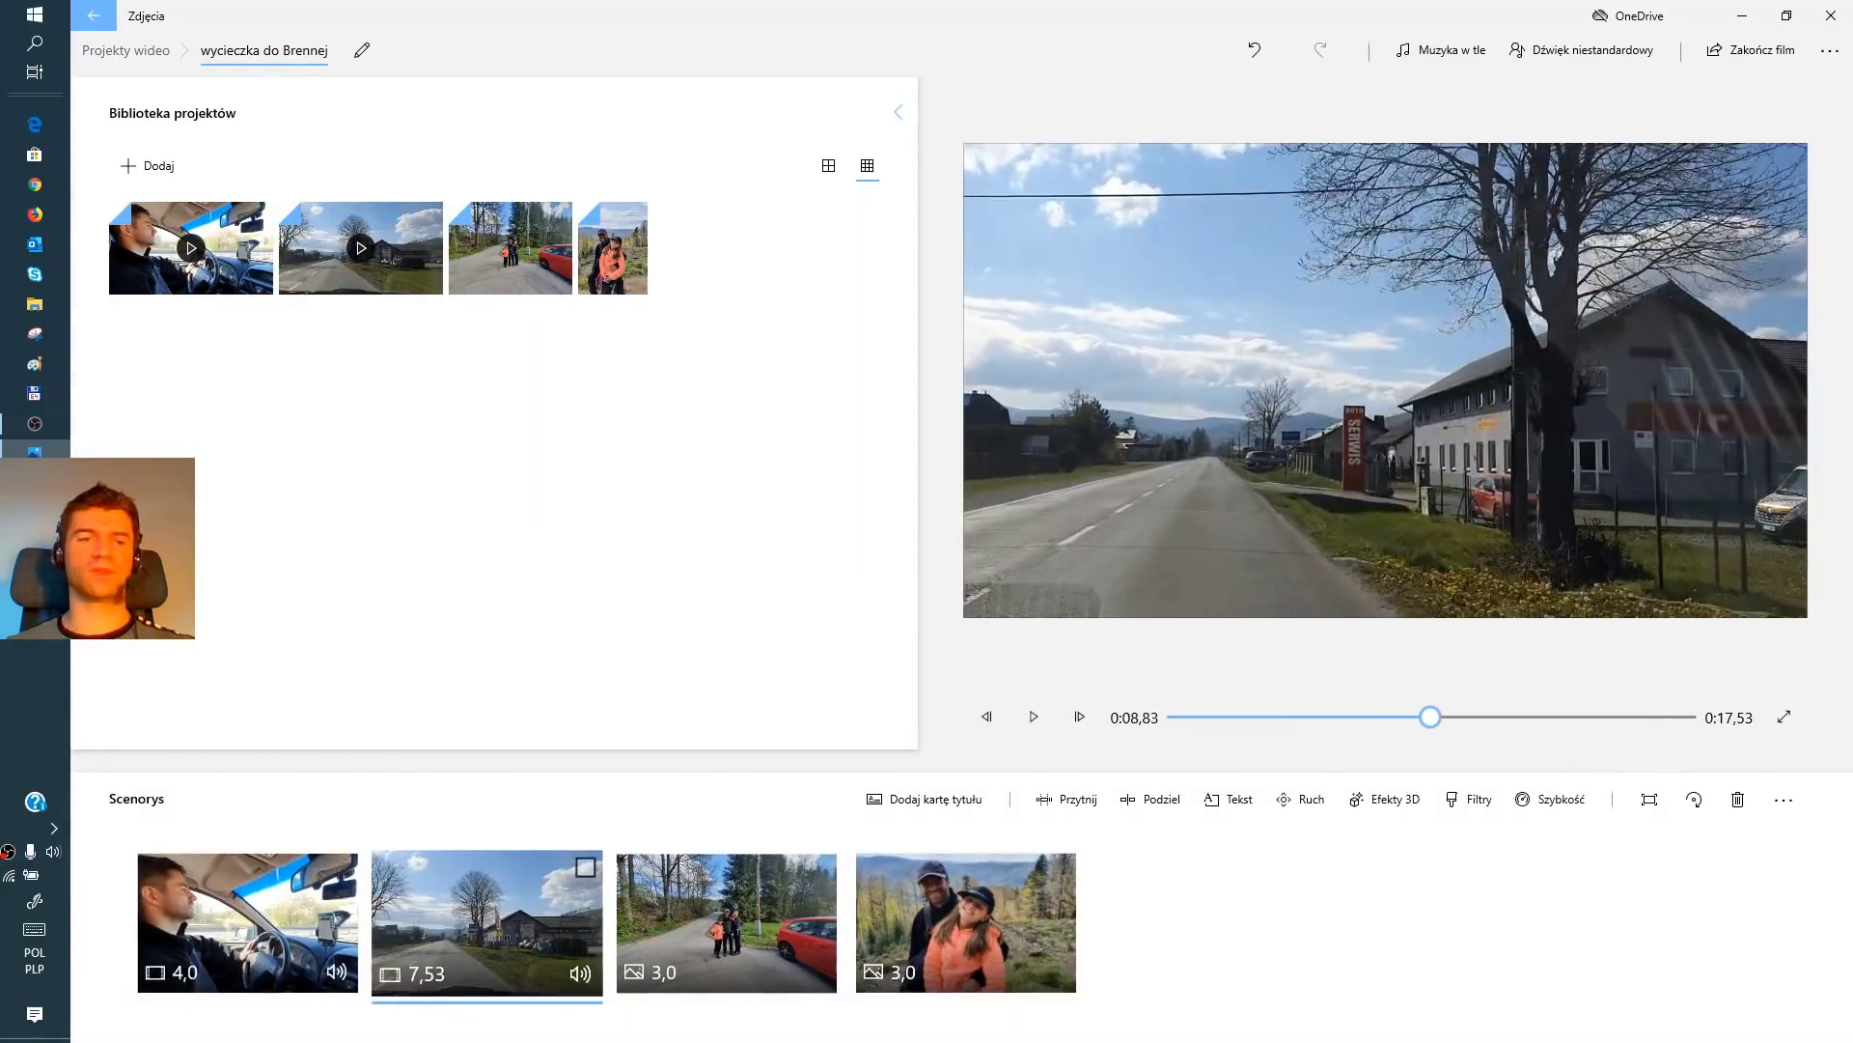
left_click(247, 921)
left_click(1033, 716)
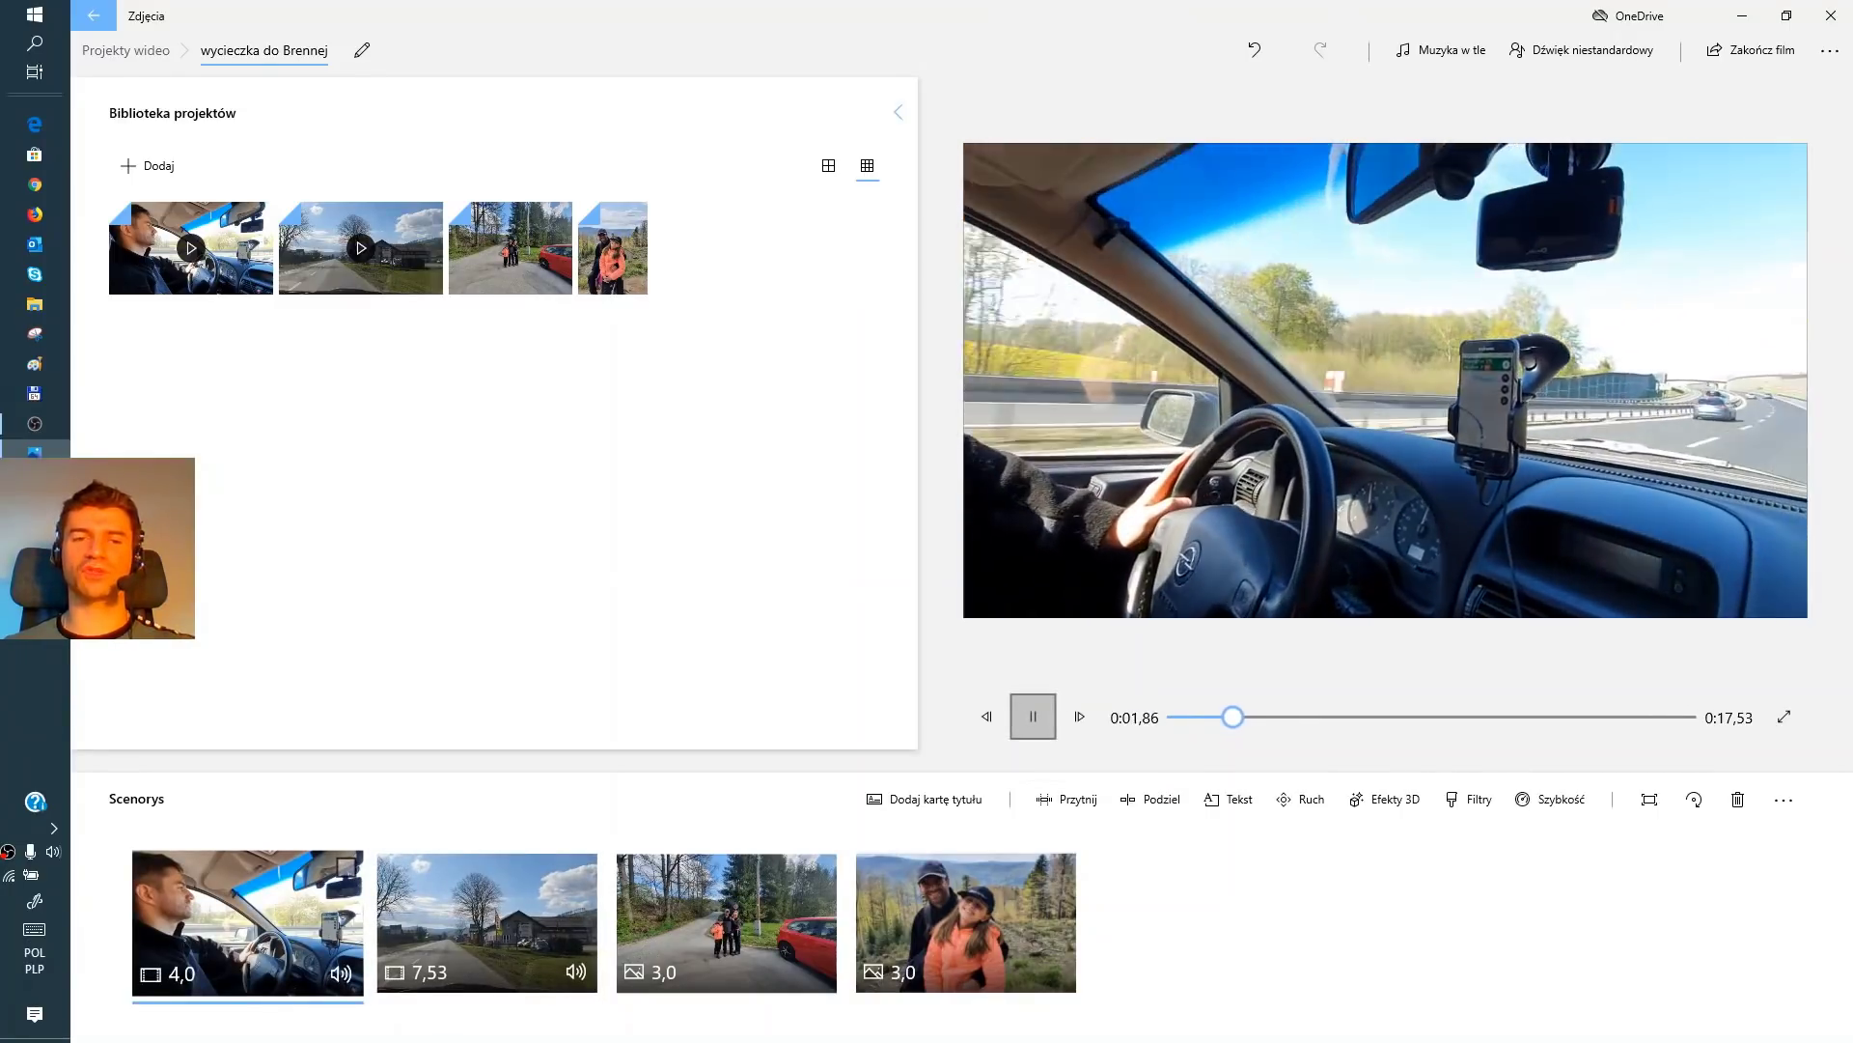
left_click(1033, 717)
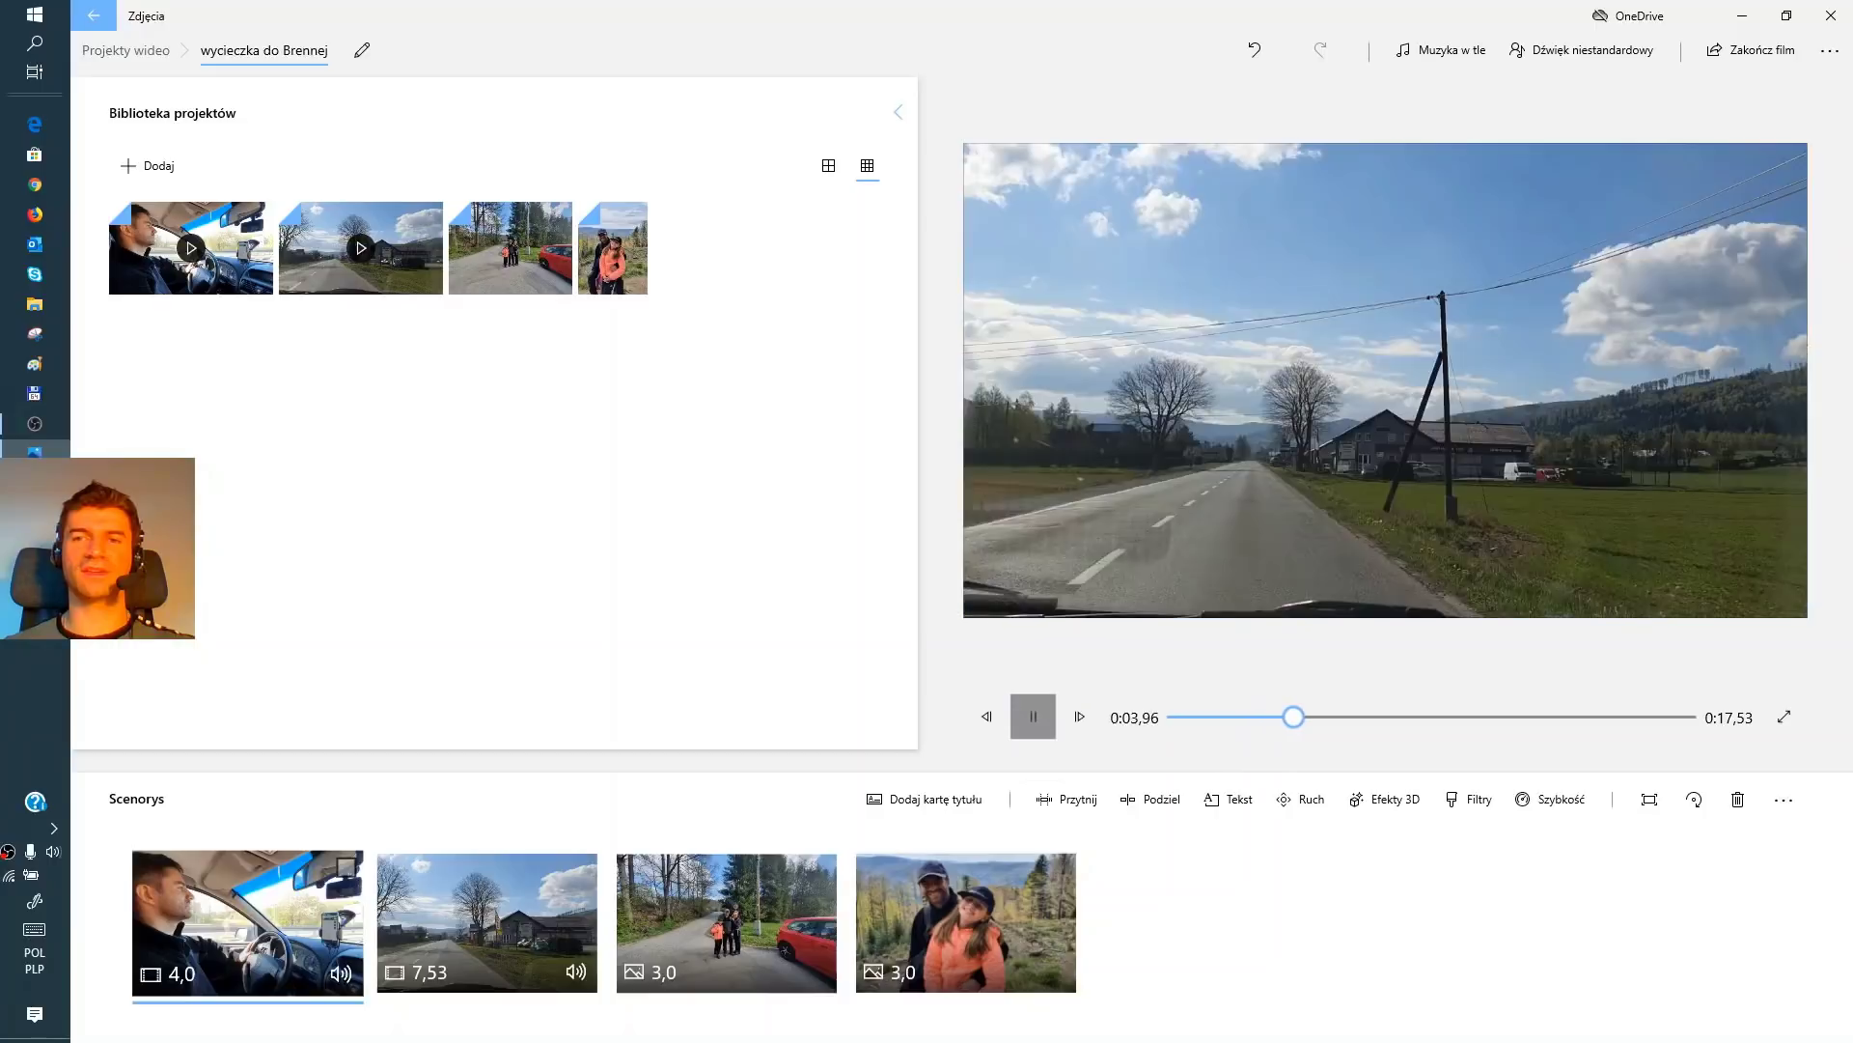
Add the text "Wycieczka do Brennej" to the first storyboard clip
left_click(247, 922)
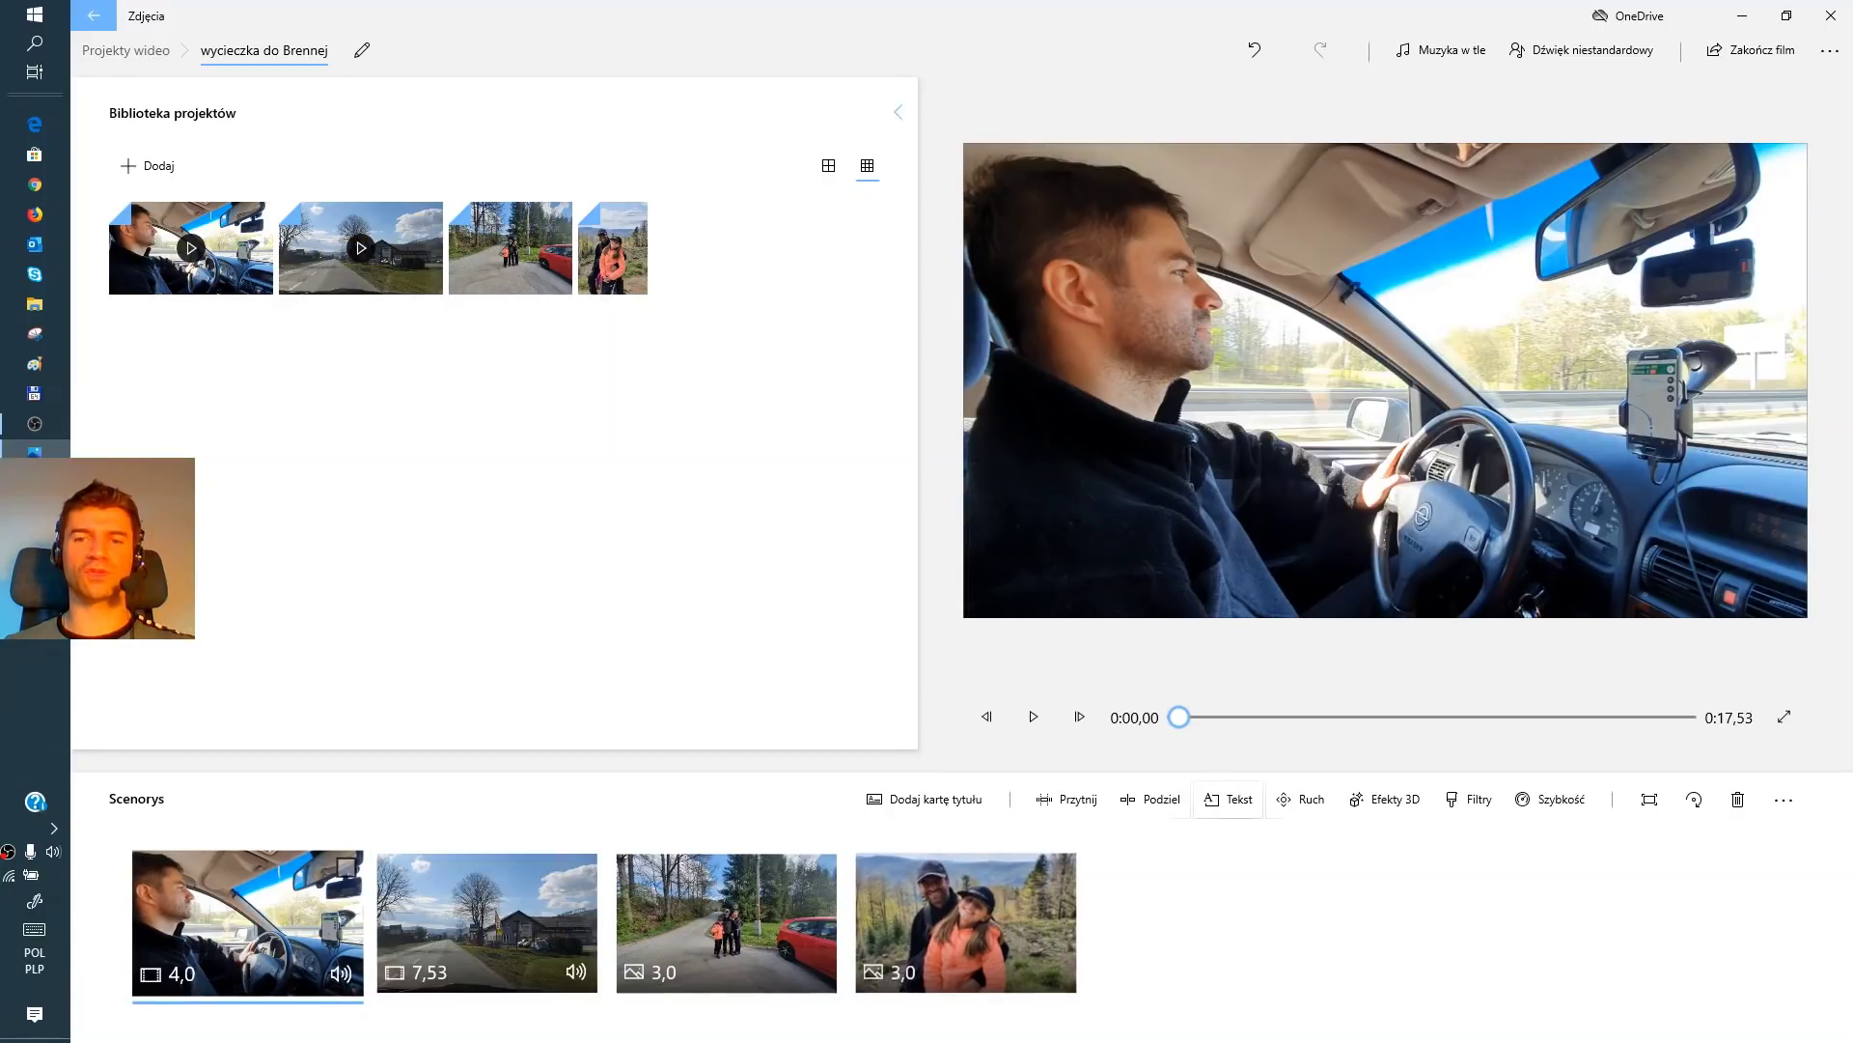
left_click(1228, 798)
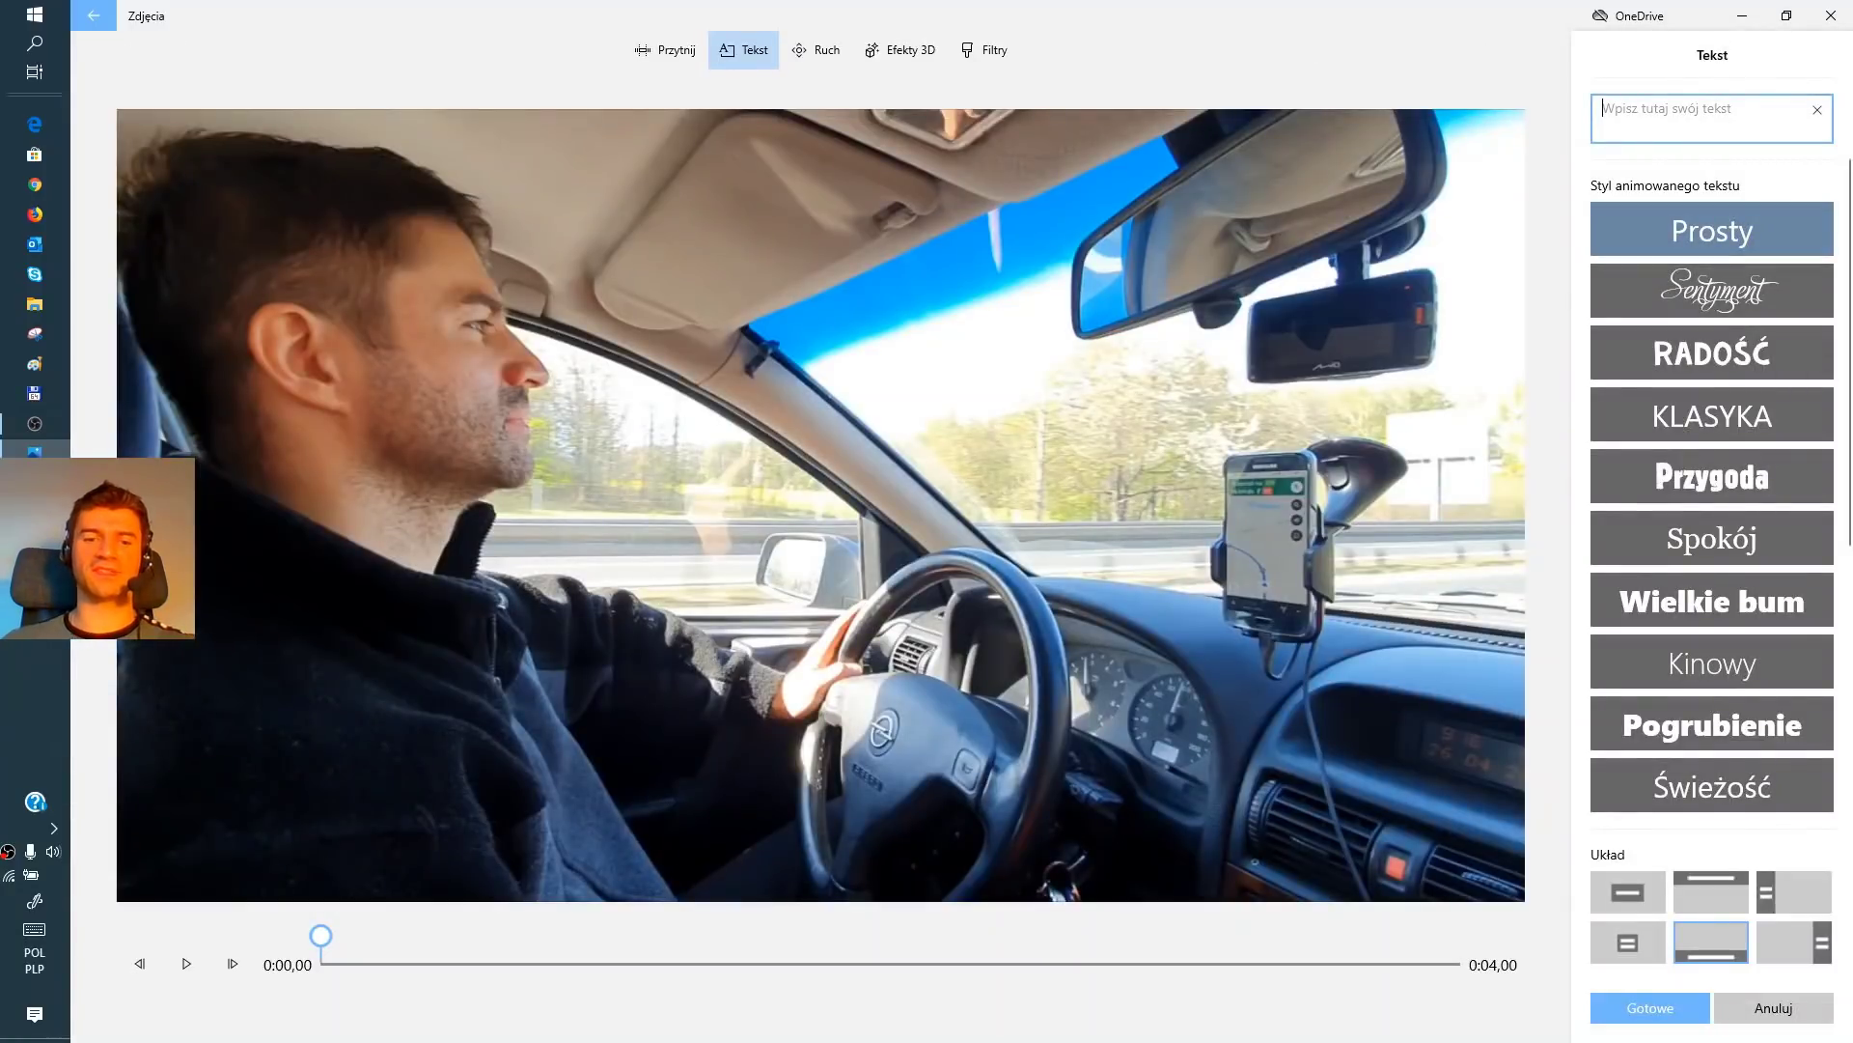
type("Wycieczka d")
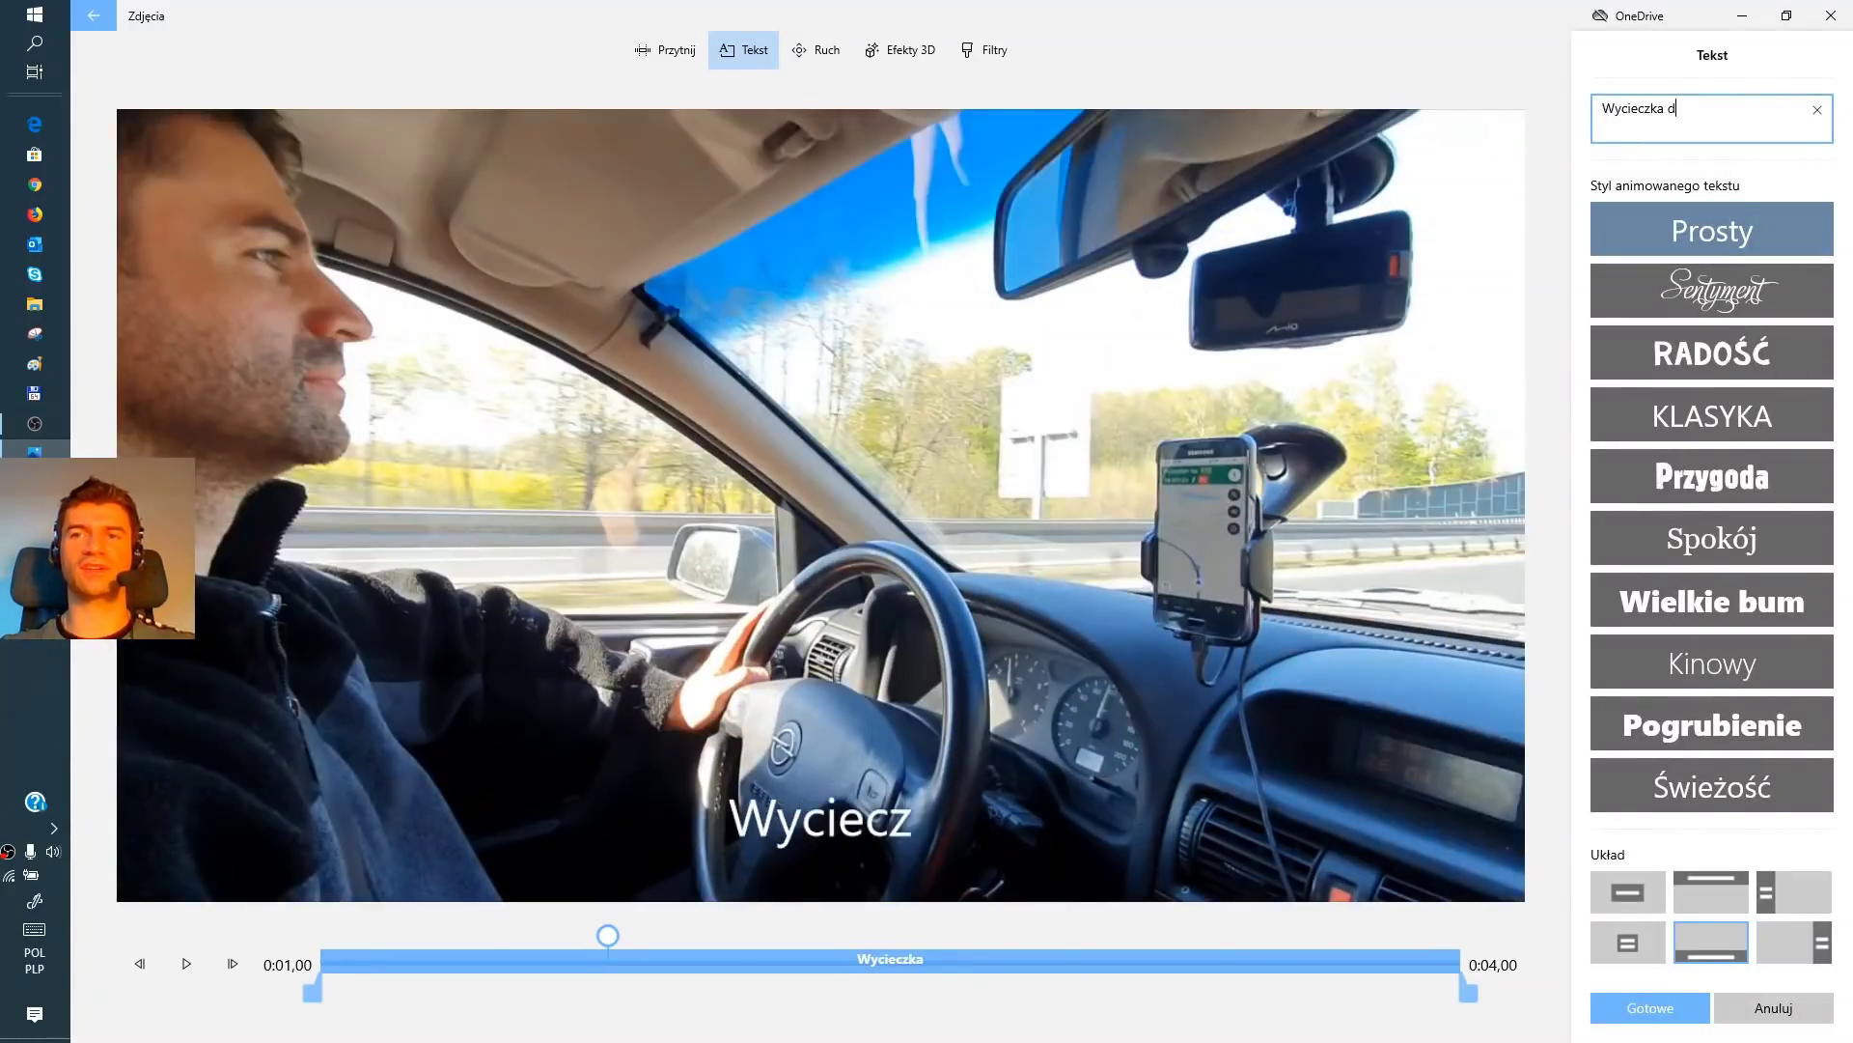
type("o Brennej")
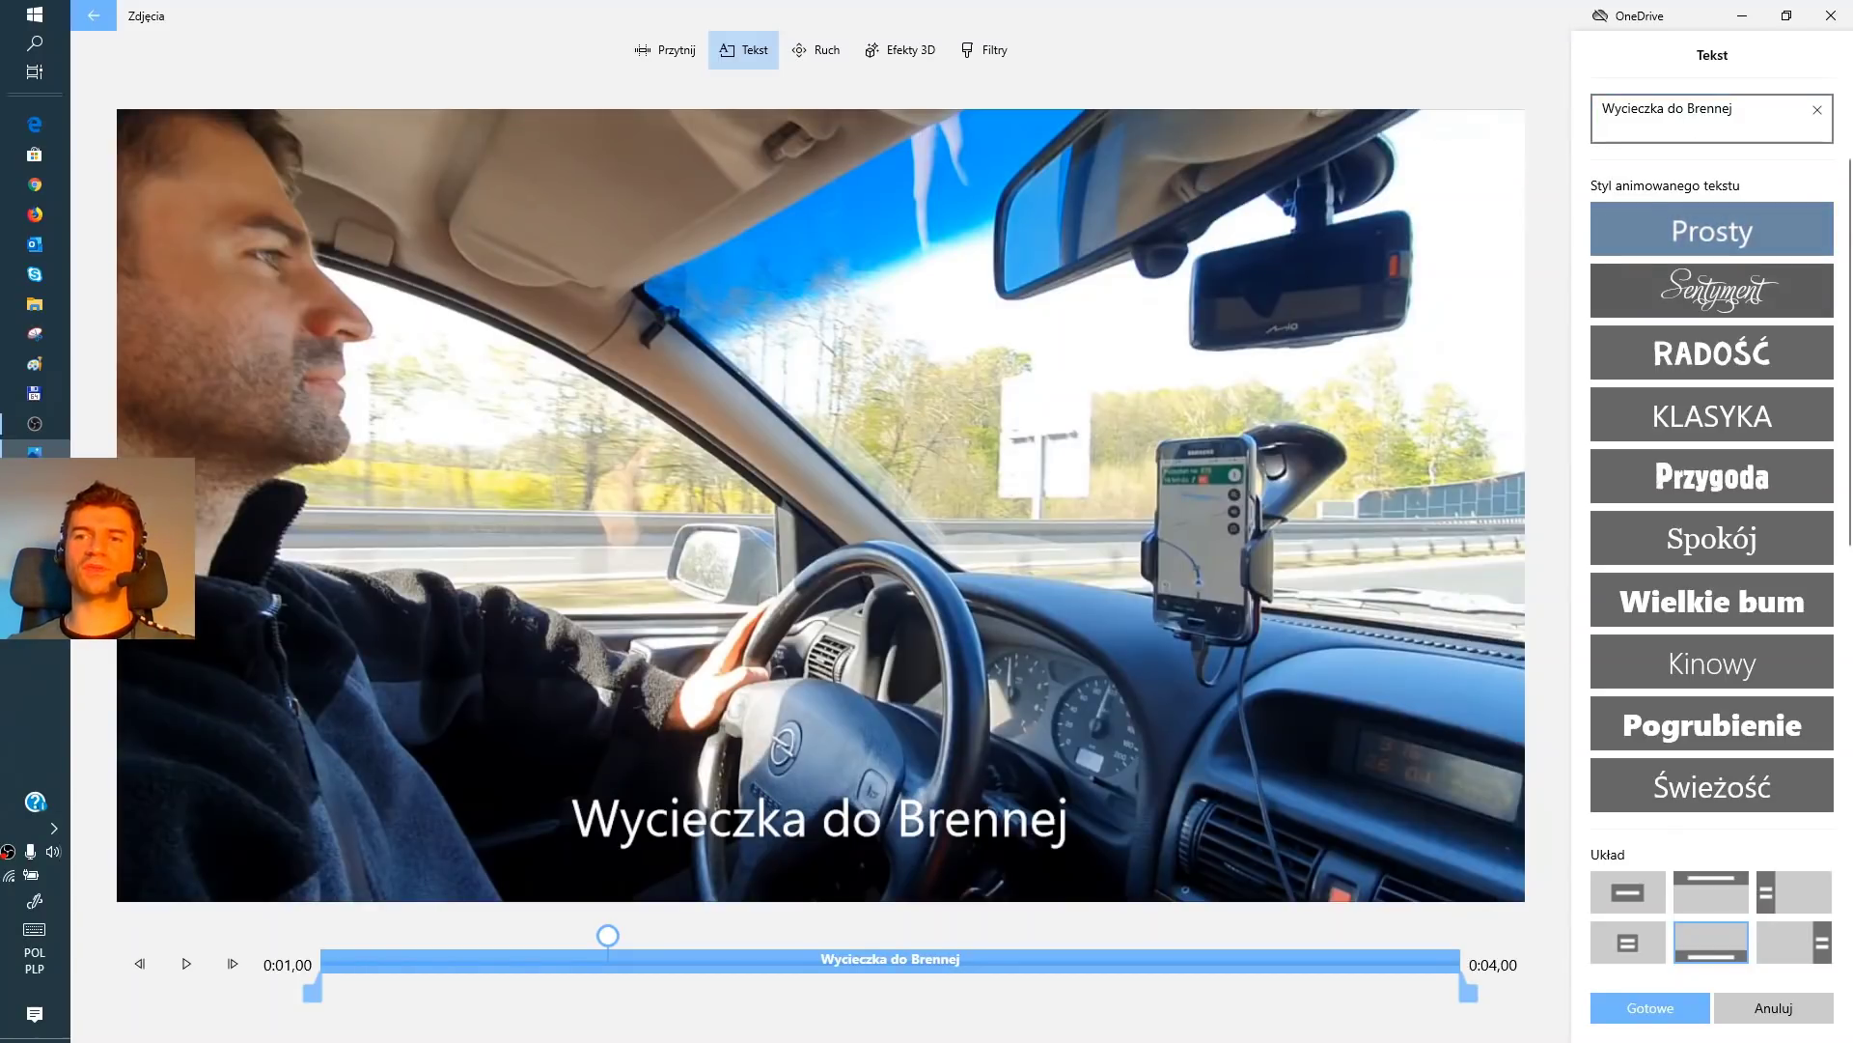
Try the animated text styles Sentyment, Radość, Klasyka, Przygoda, Spokój, Wielkie bum, Kinowy, Pogrubienie and Świeżość on the clip's caption
left_click(1722, 290)
left_click(1711, 352)
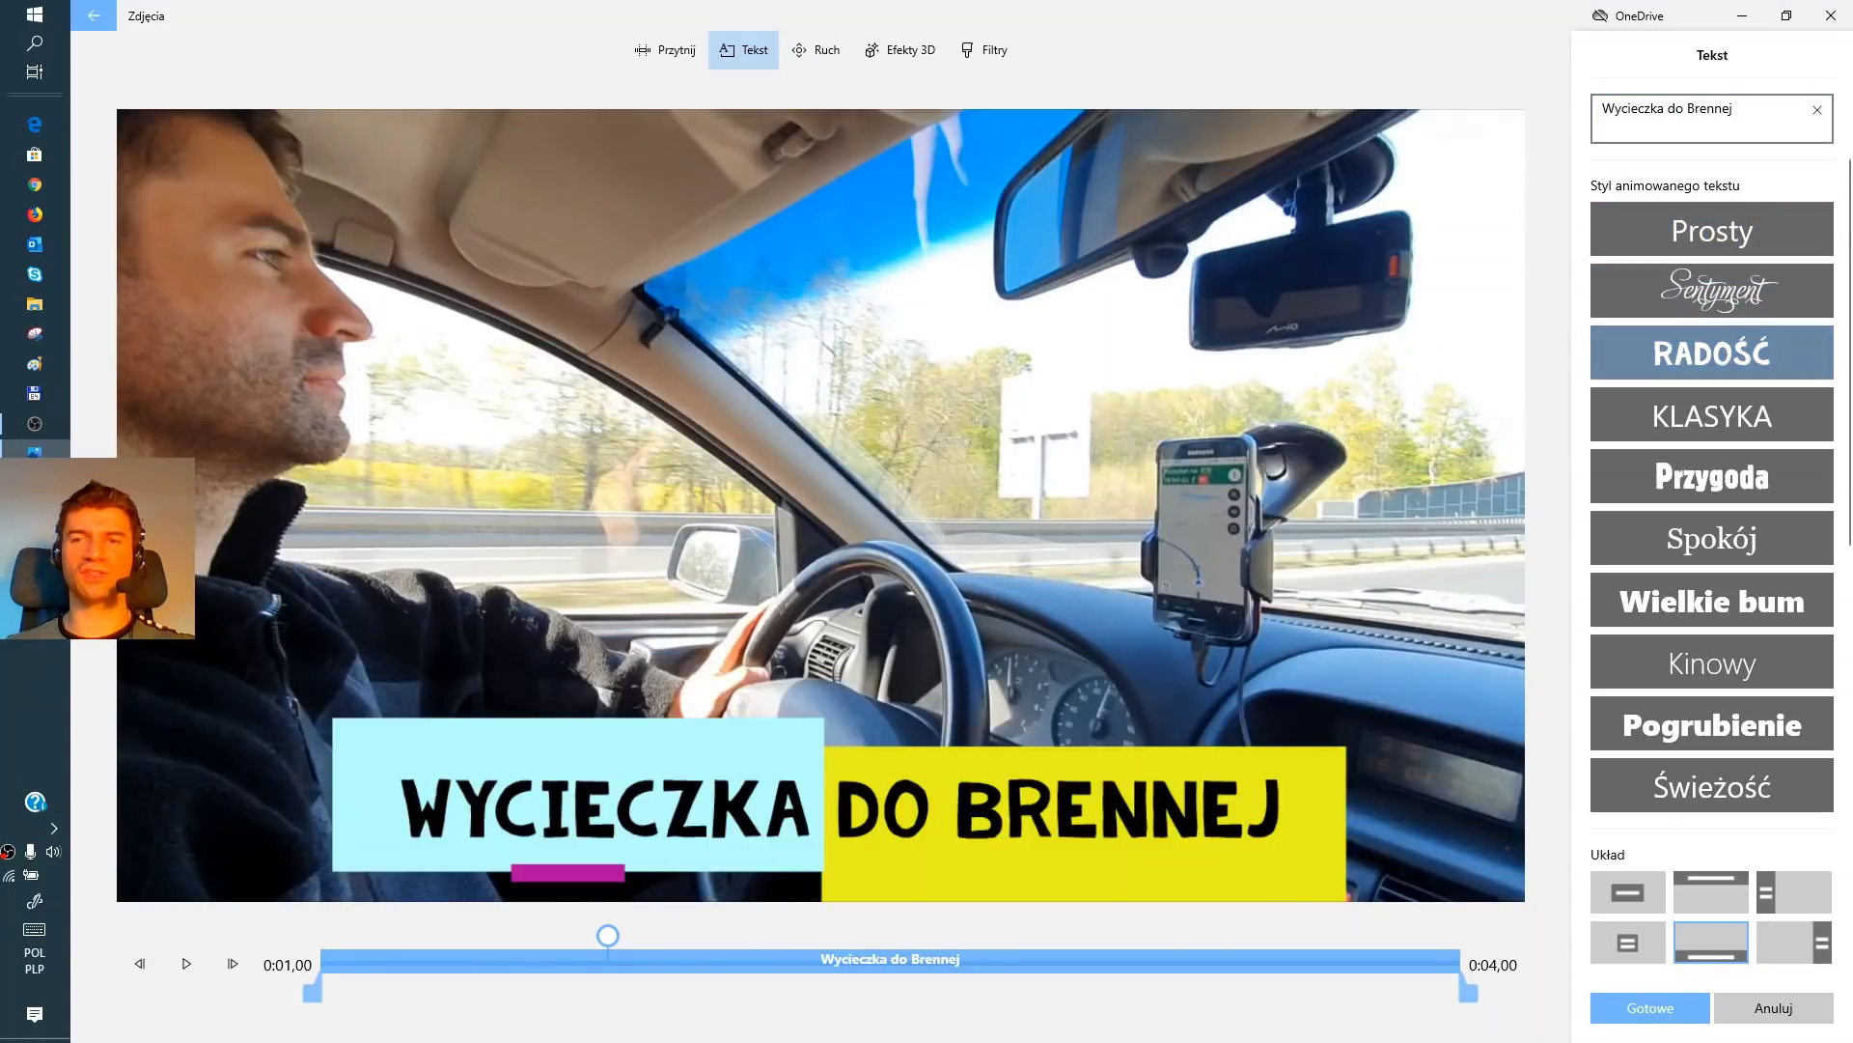
left_click(1712, 415)
left_click(1711, 476)
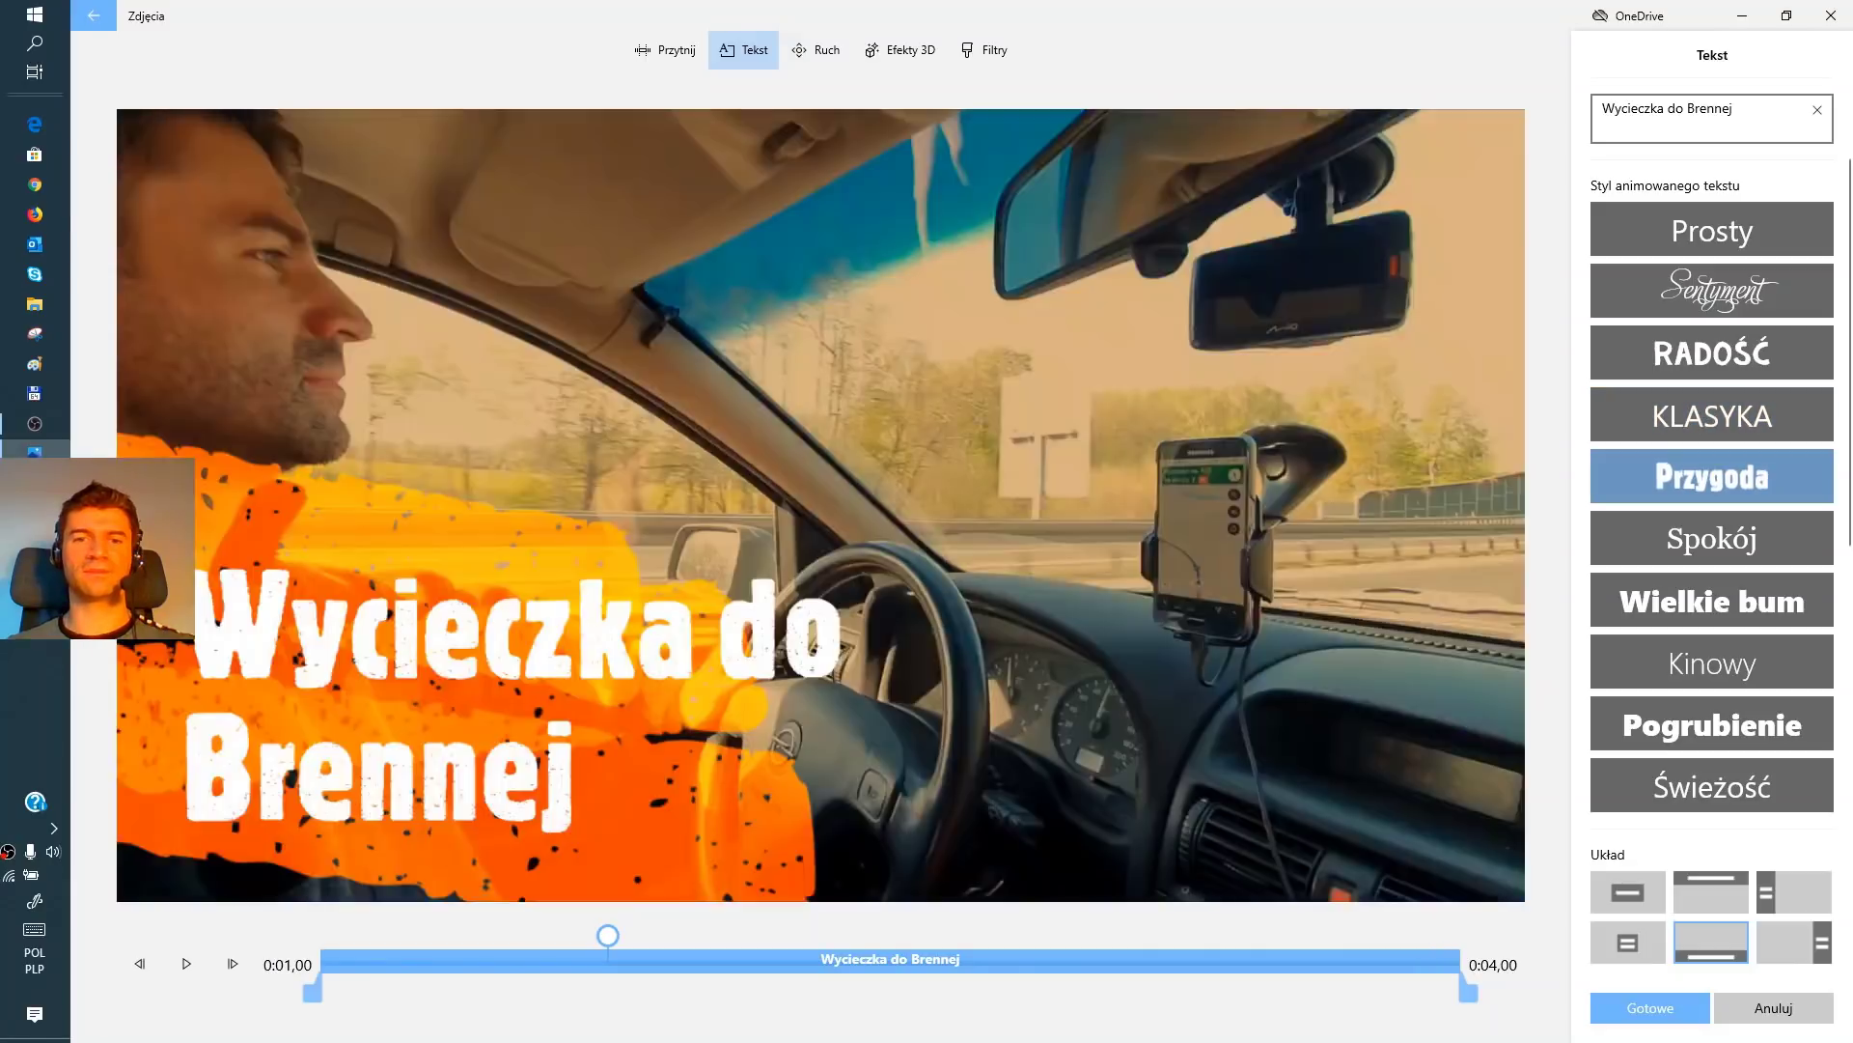
left_click(1711, 538)
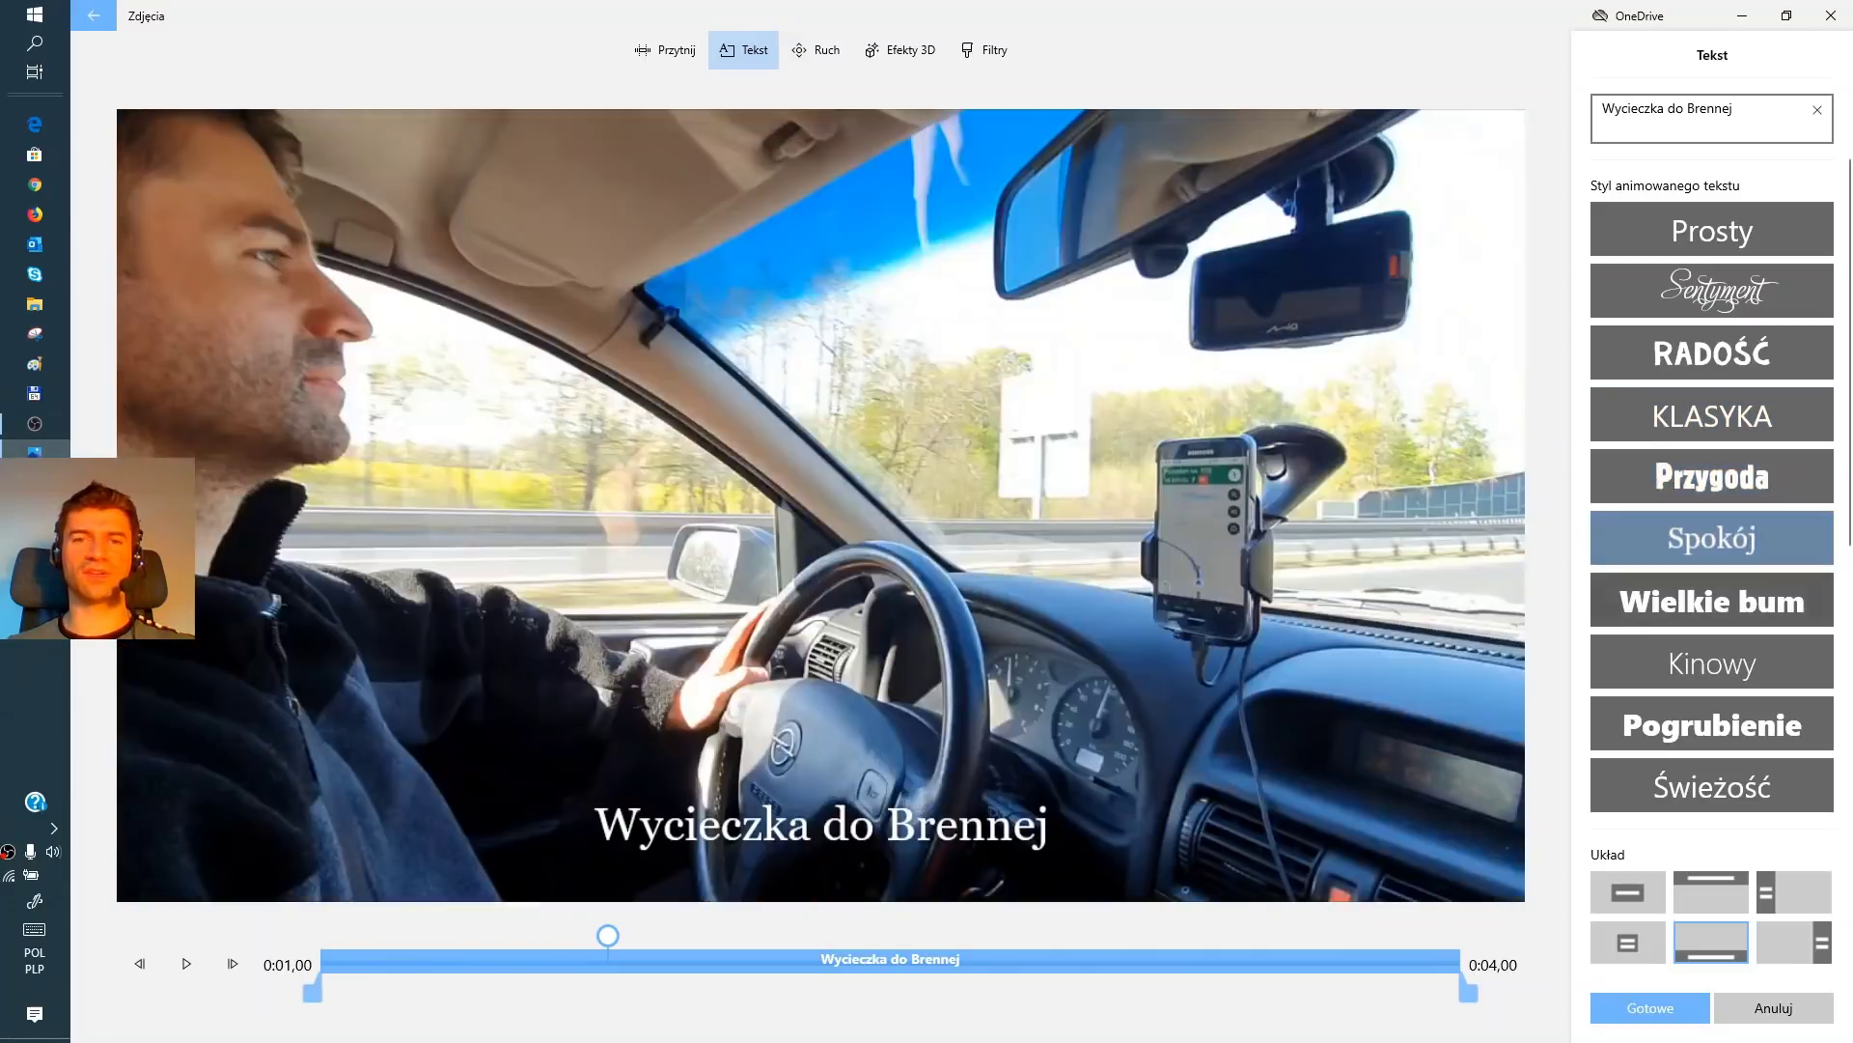
left_click(1711, 600)
left_click(1677, 666)
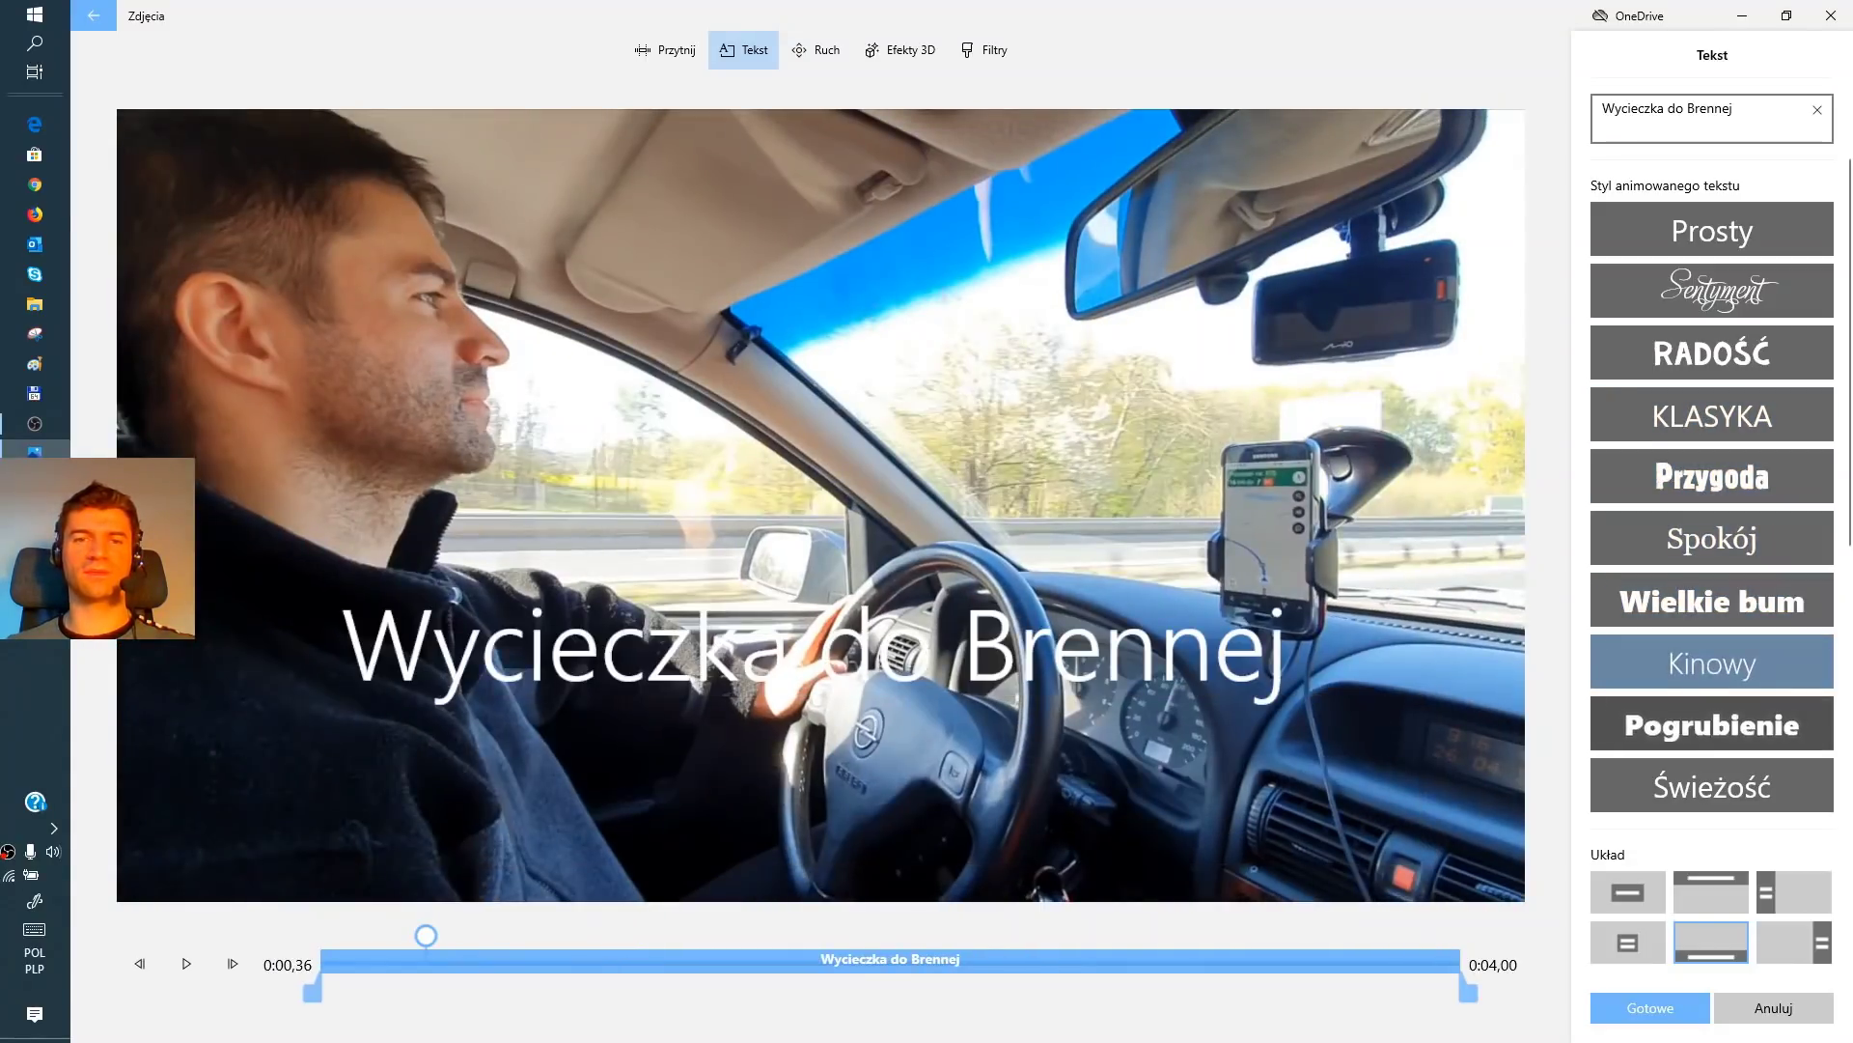
left_click(1674, 726)
left_click(1704, 784)
Try the poezja, Uderzenie, Kreskówka and Piksel text styles on the caption and switch it to Elektryczność
scroll(1712, 784, "down", 3)
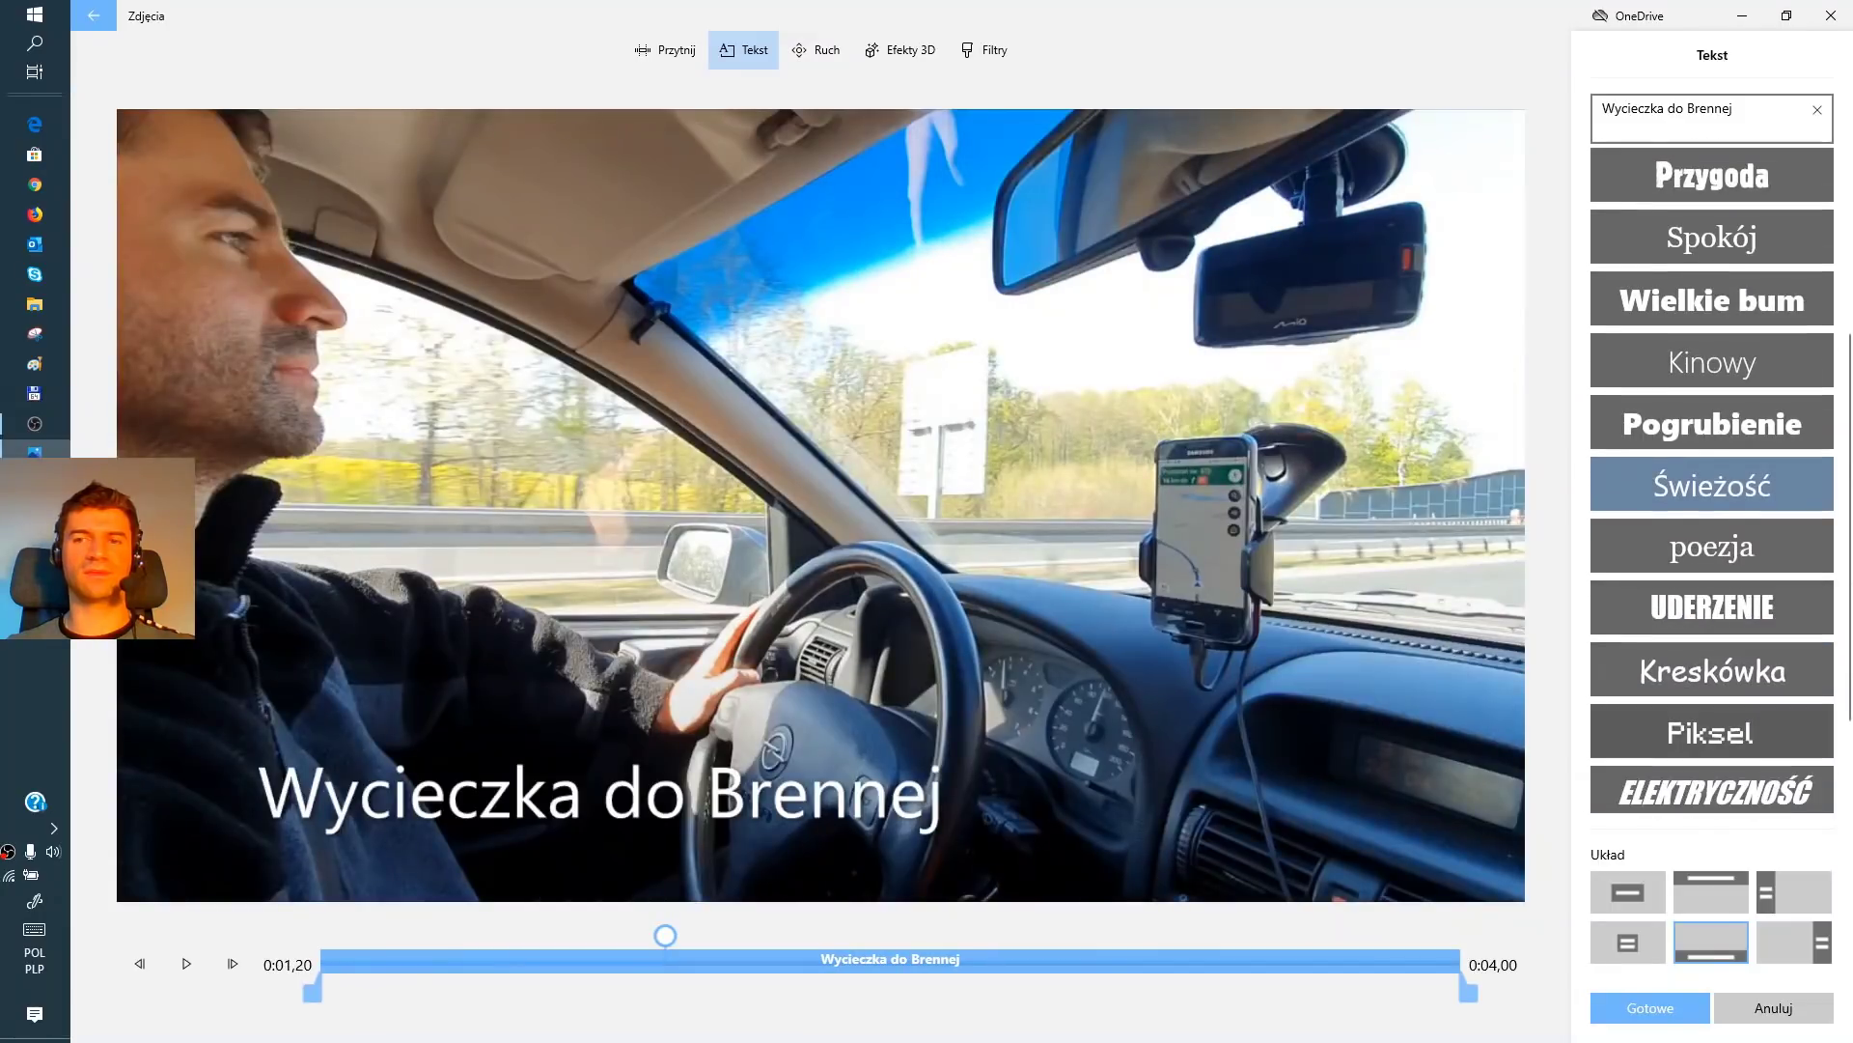
left_click(1711, 547)
left_click(1712, 606)
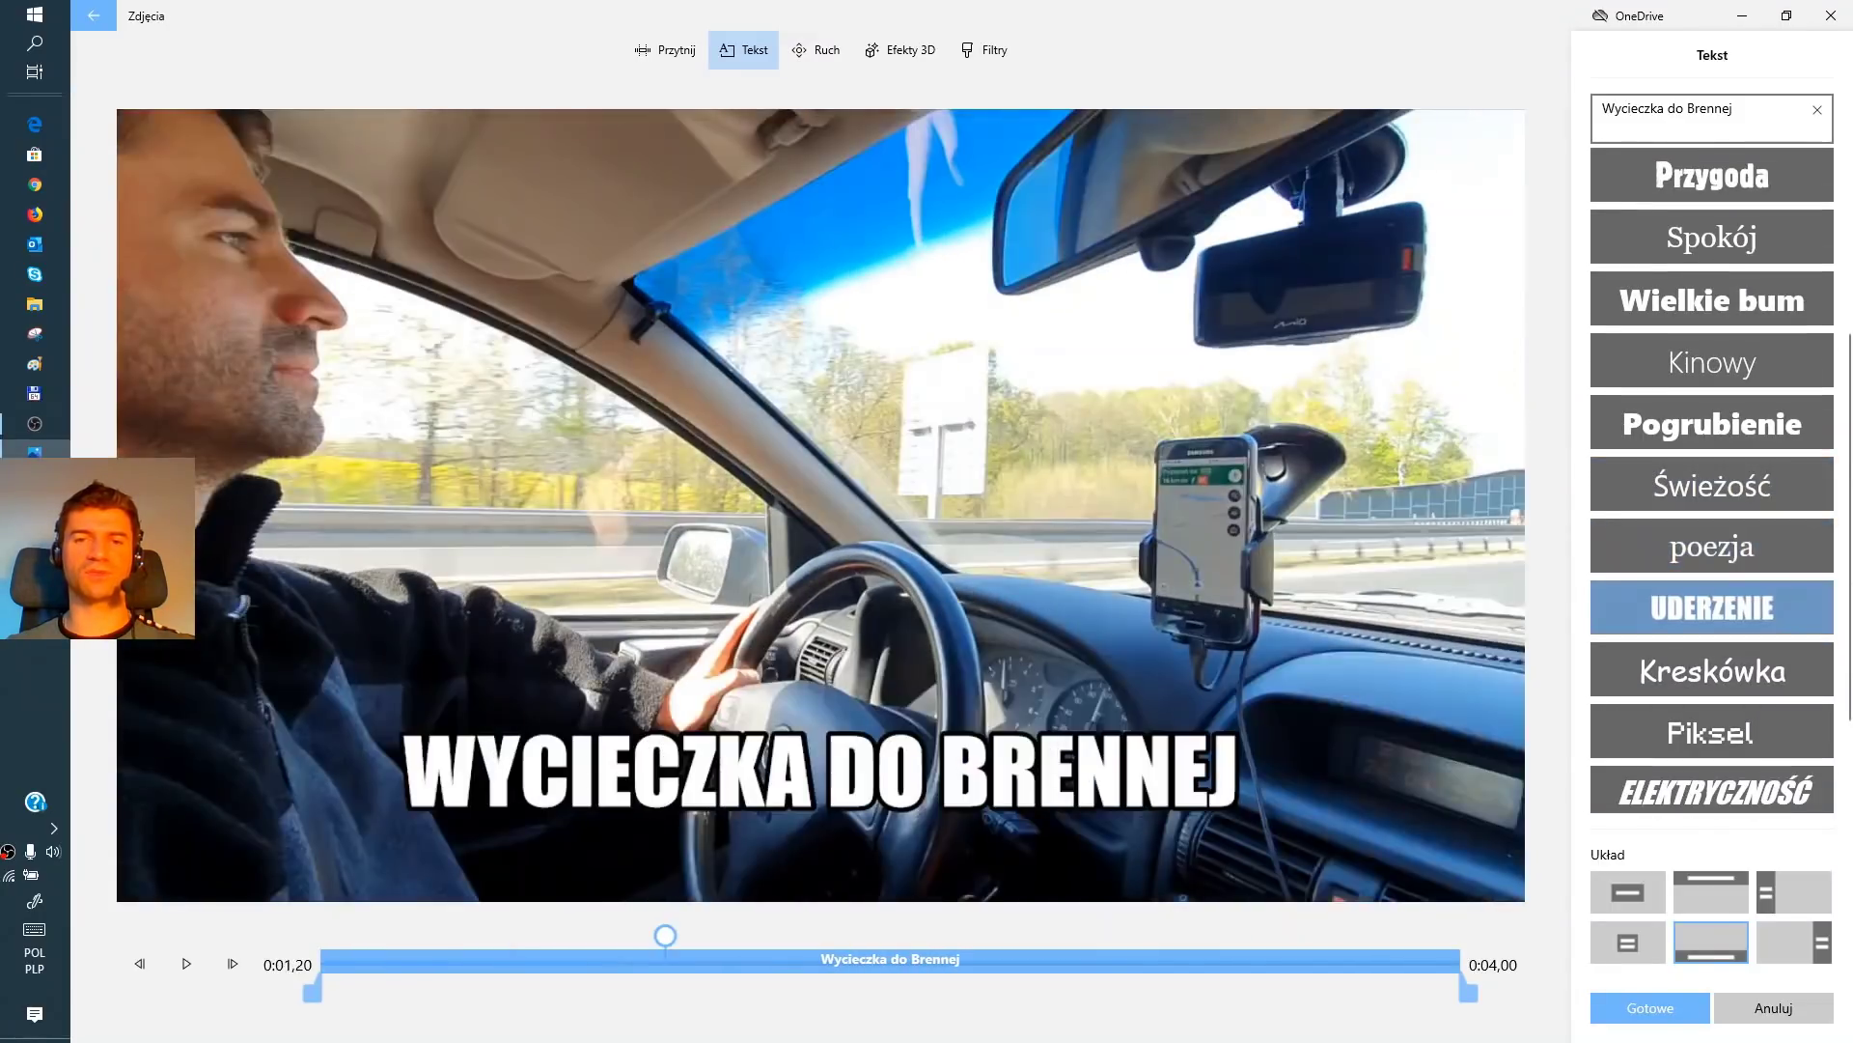
left_click(1712, 669)
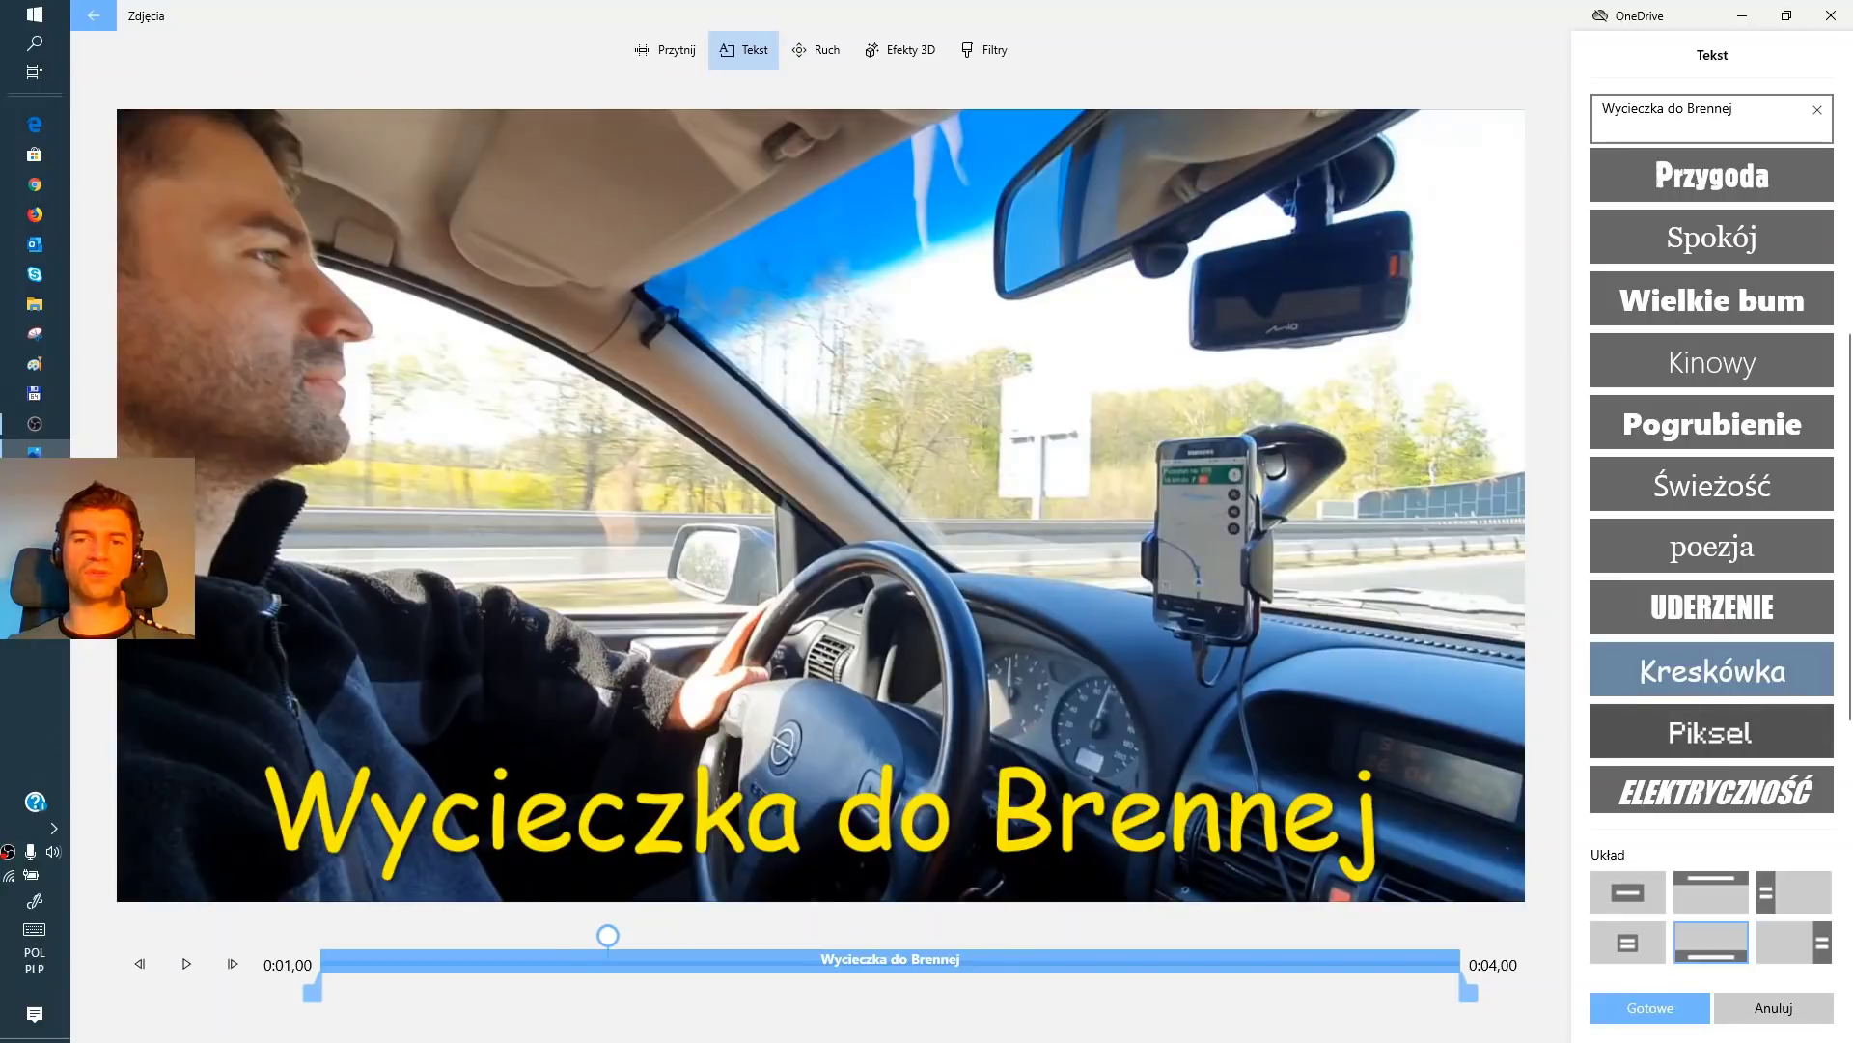
left_click(1712, 732)
scroll(1711, 731, "down", 2)
left_click(1711, 658)
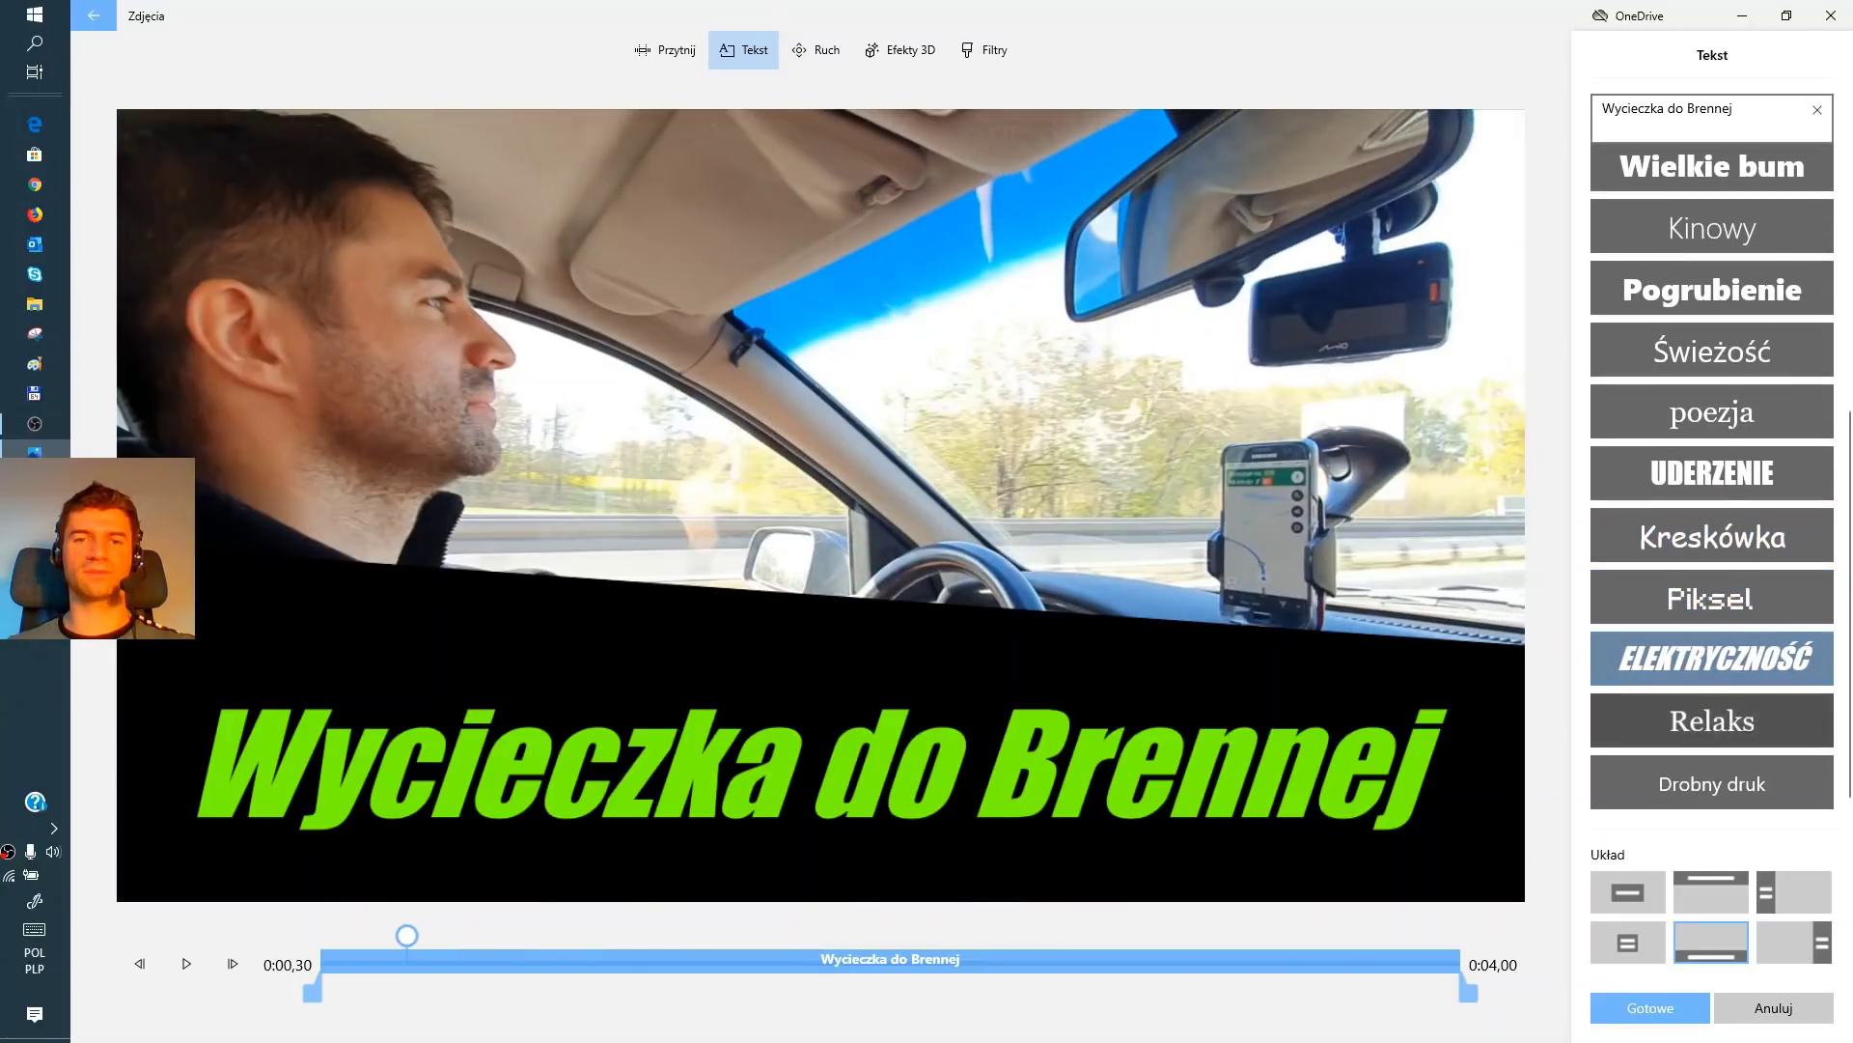